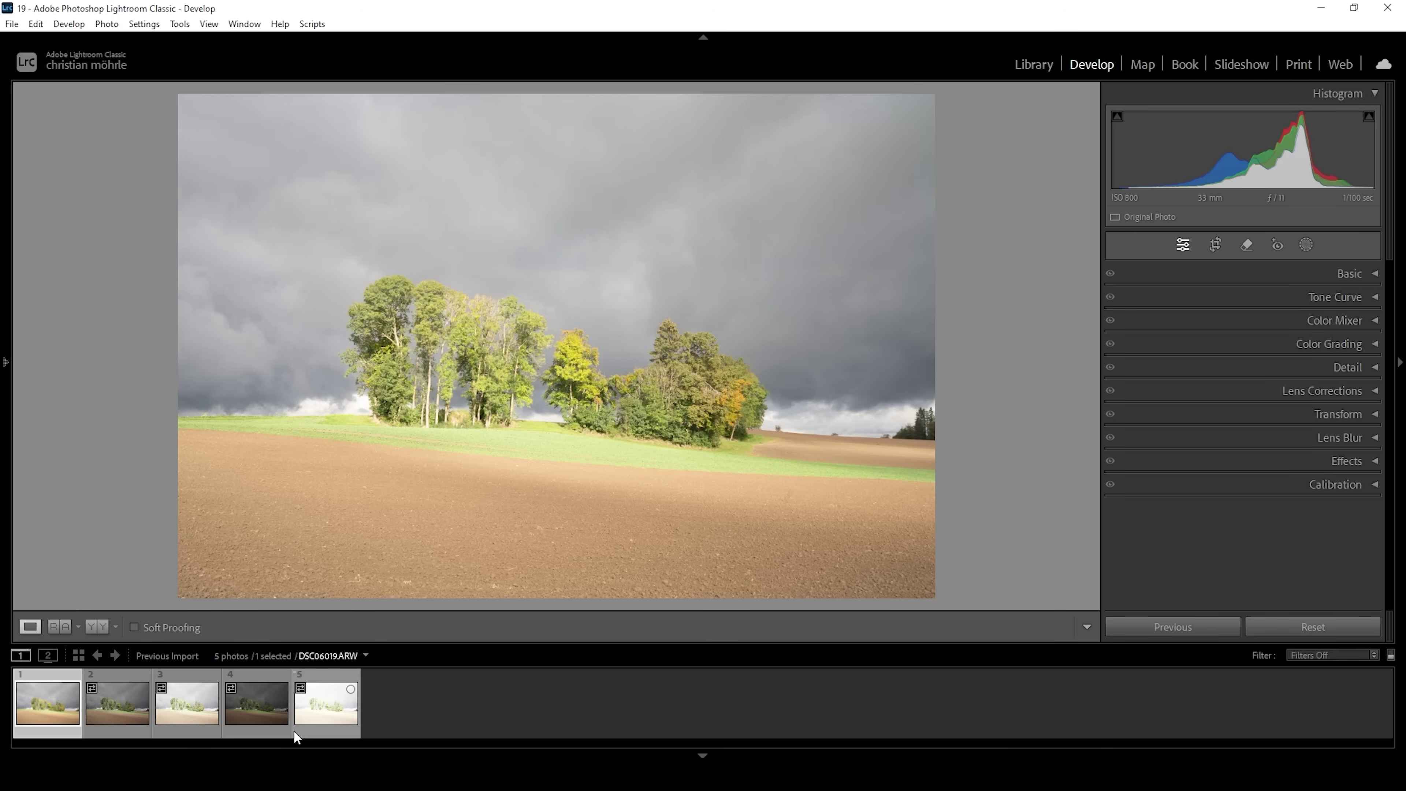
Select all five bracketed exposures and merge them into a single HDR photo
shift+click(336, 719)
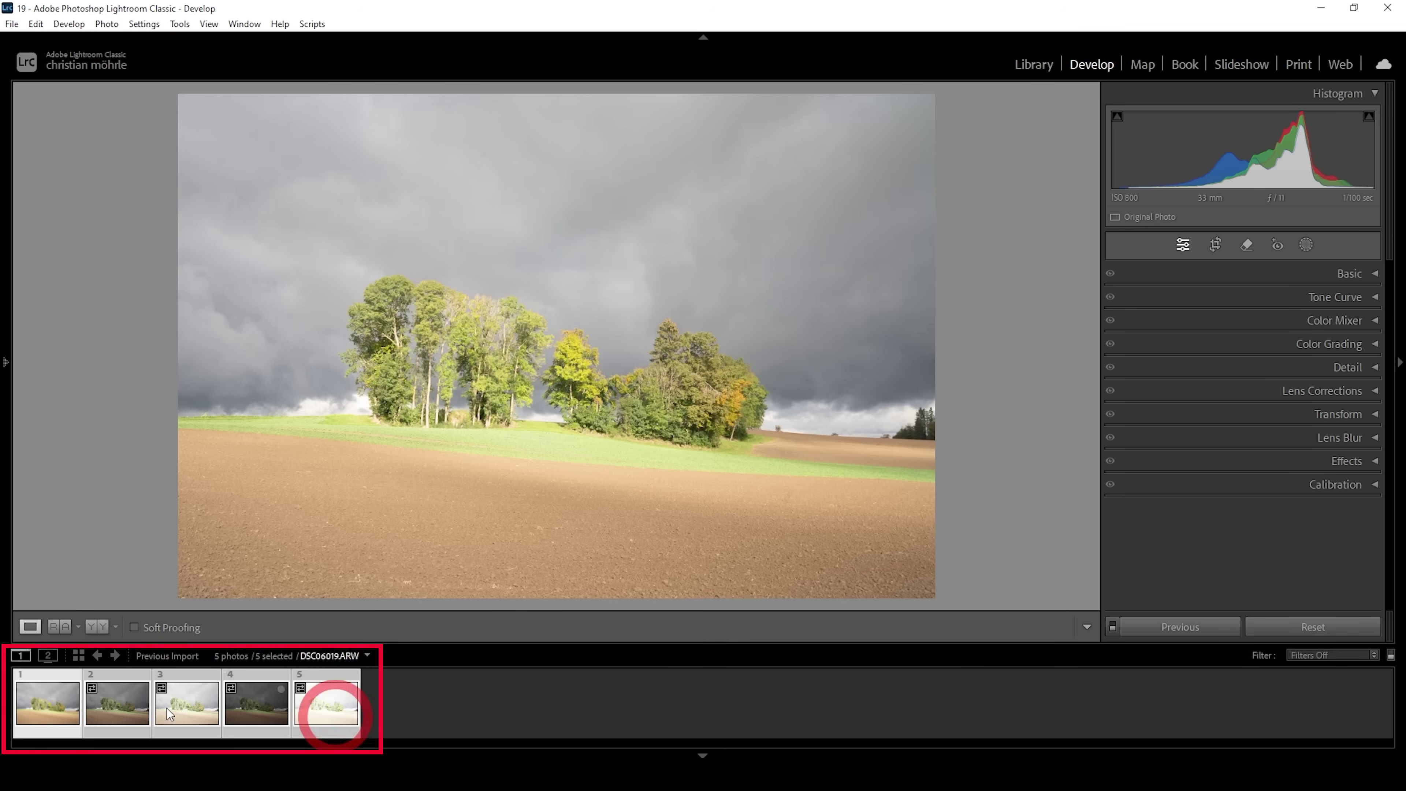
right_click(312, 711)
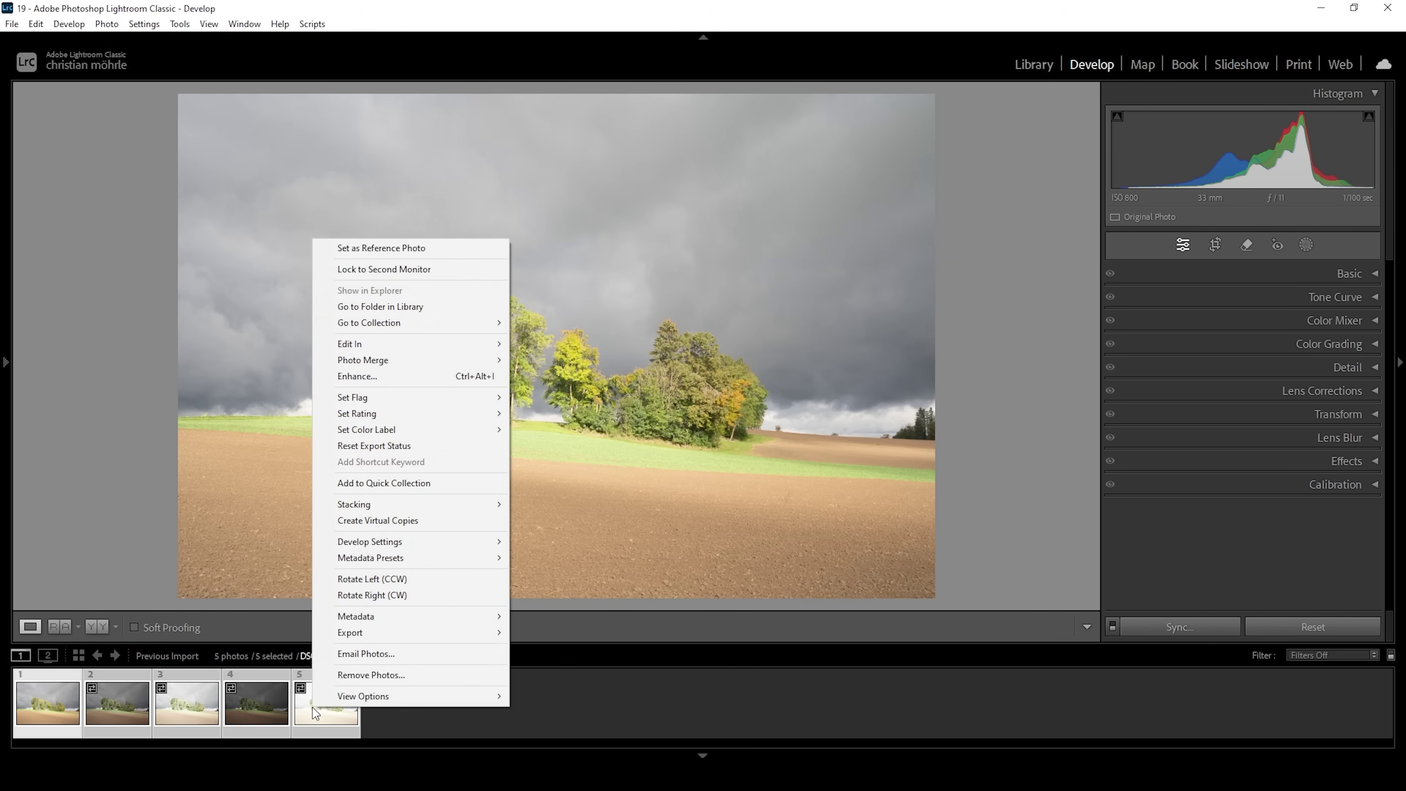
mouse_move(424, 360)
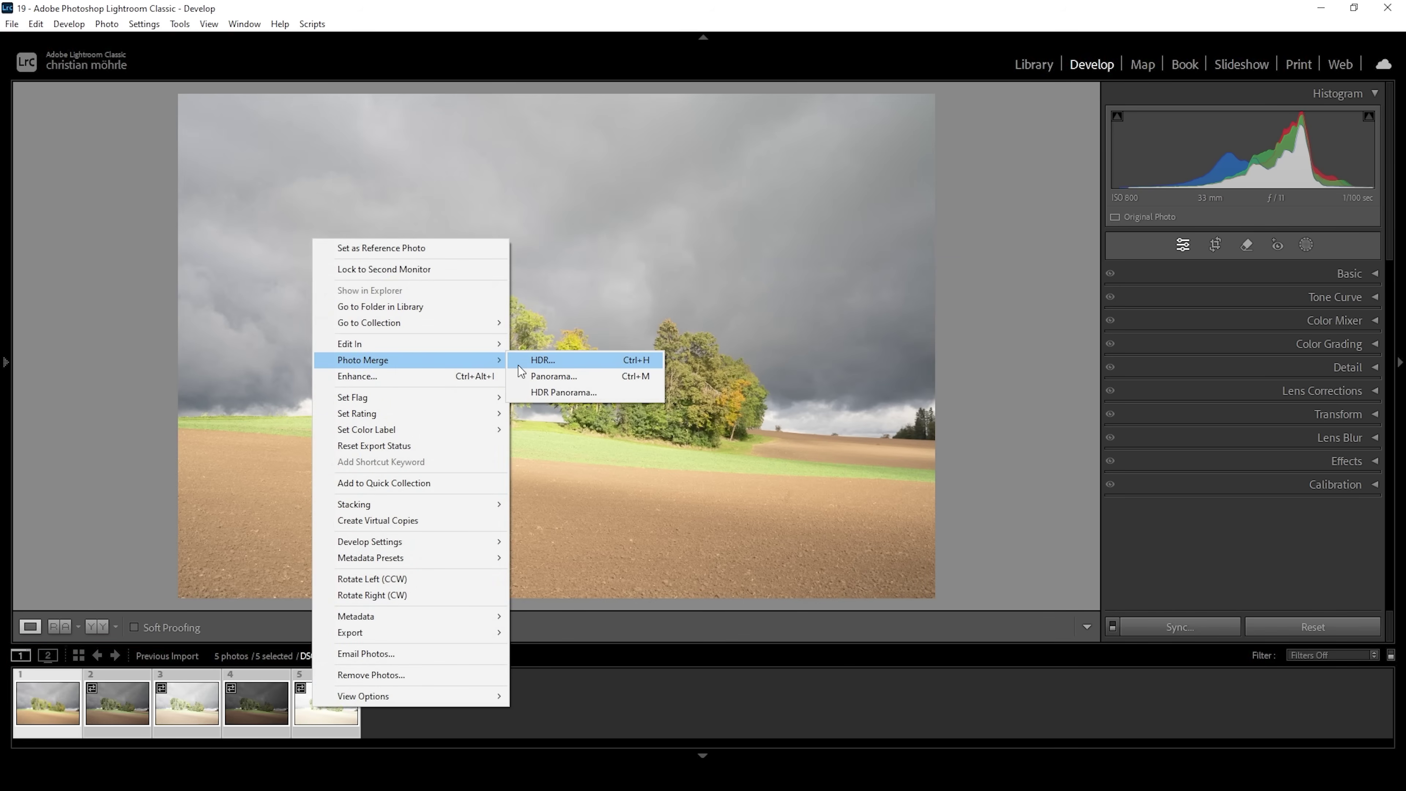
click(519, 365)
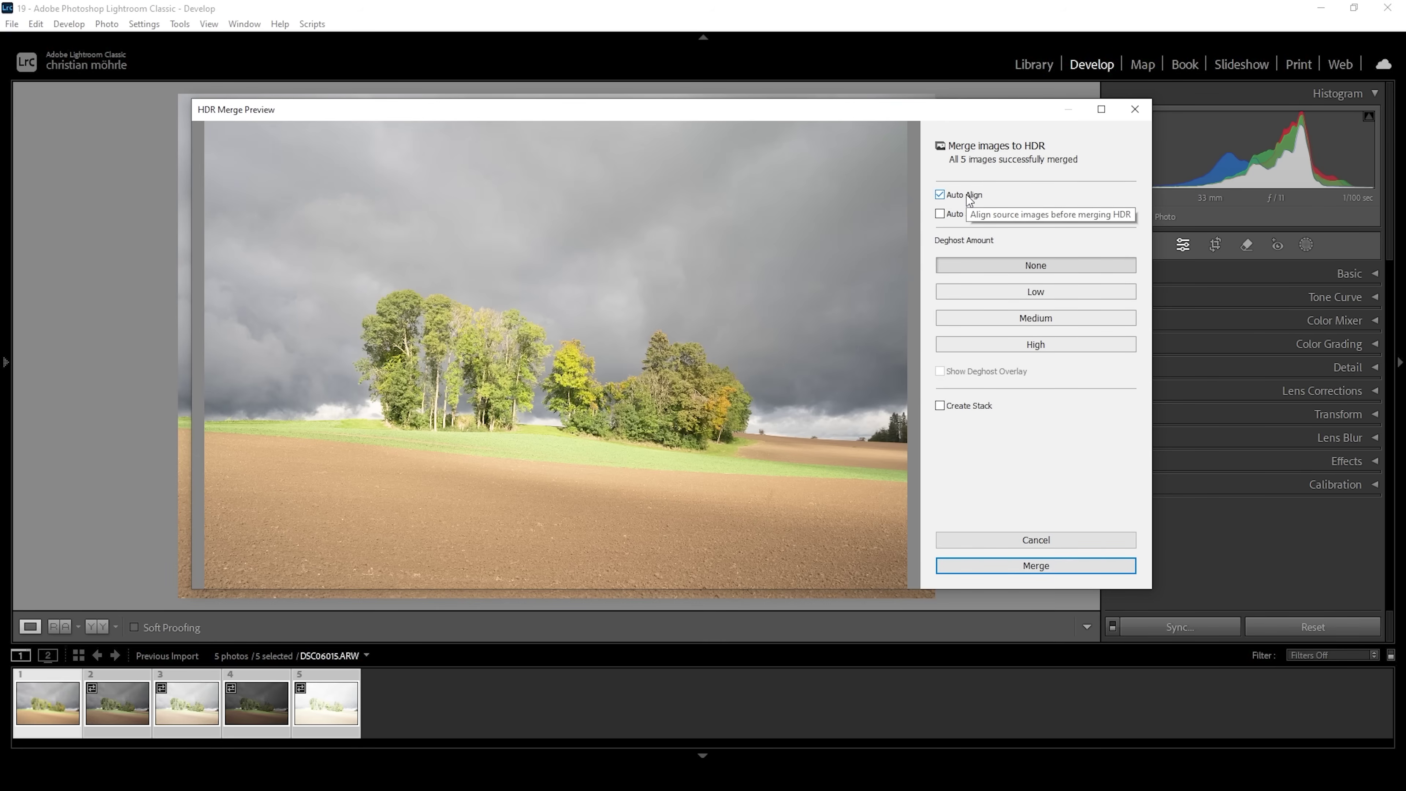
click(1048, 571)
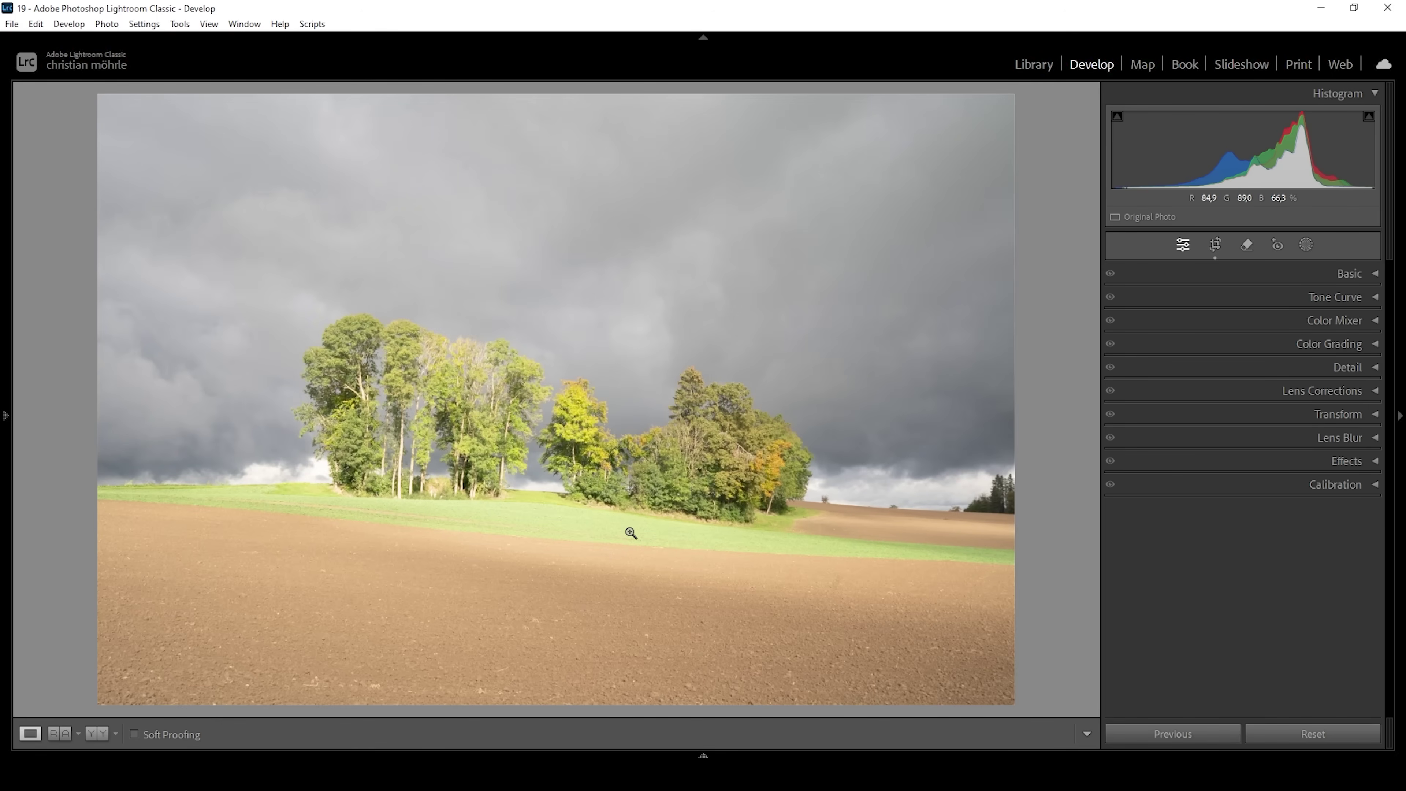
Apply the Adobe Landscape profile to the merged HDR photo from the Basic panel
click(1355, 274)
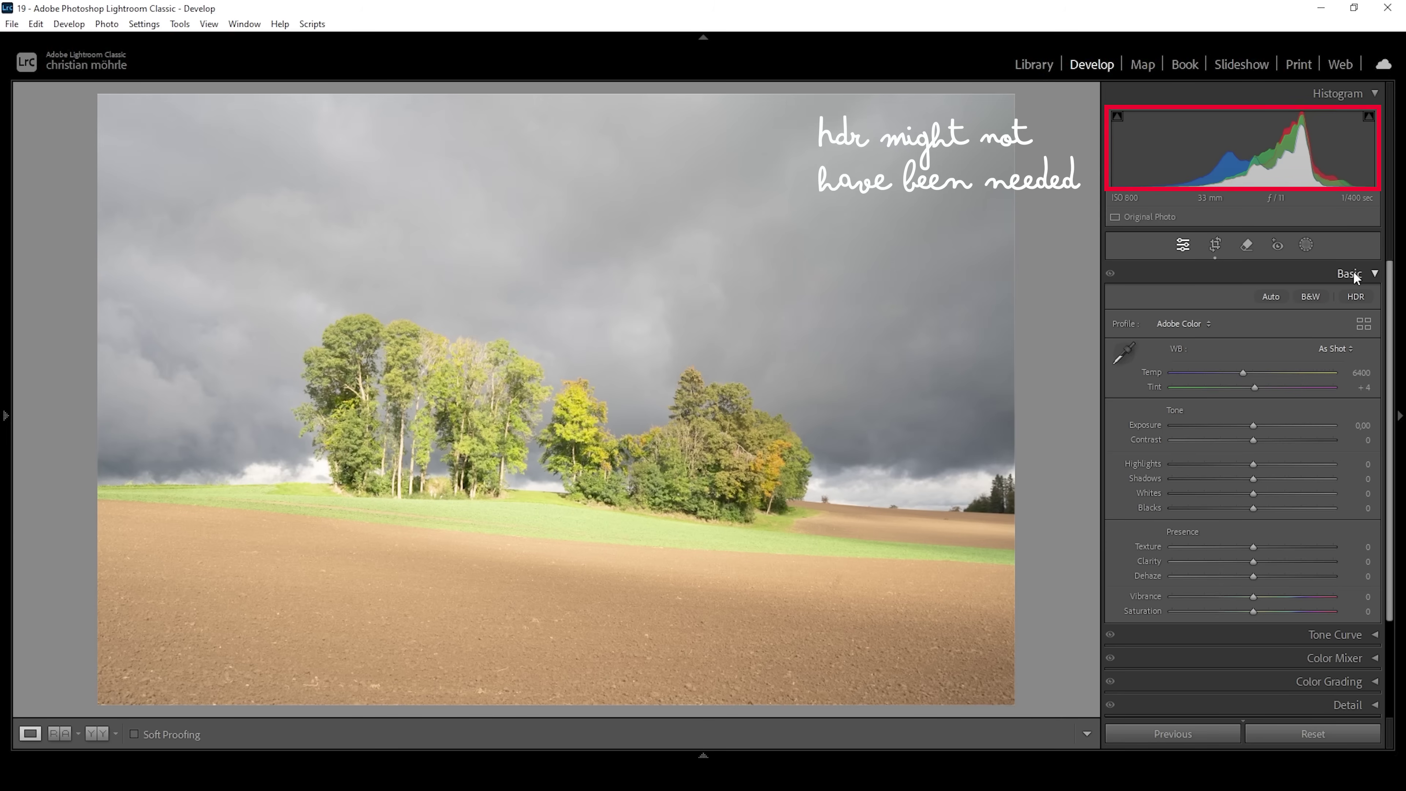
click(1210, 324)
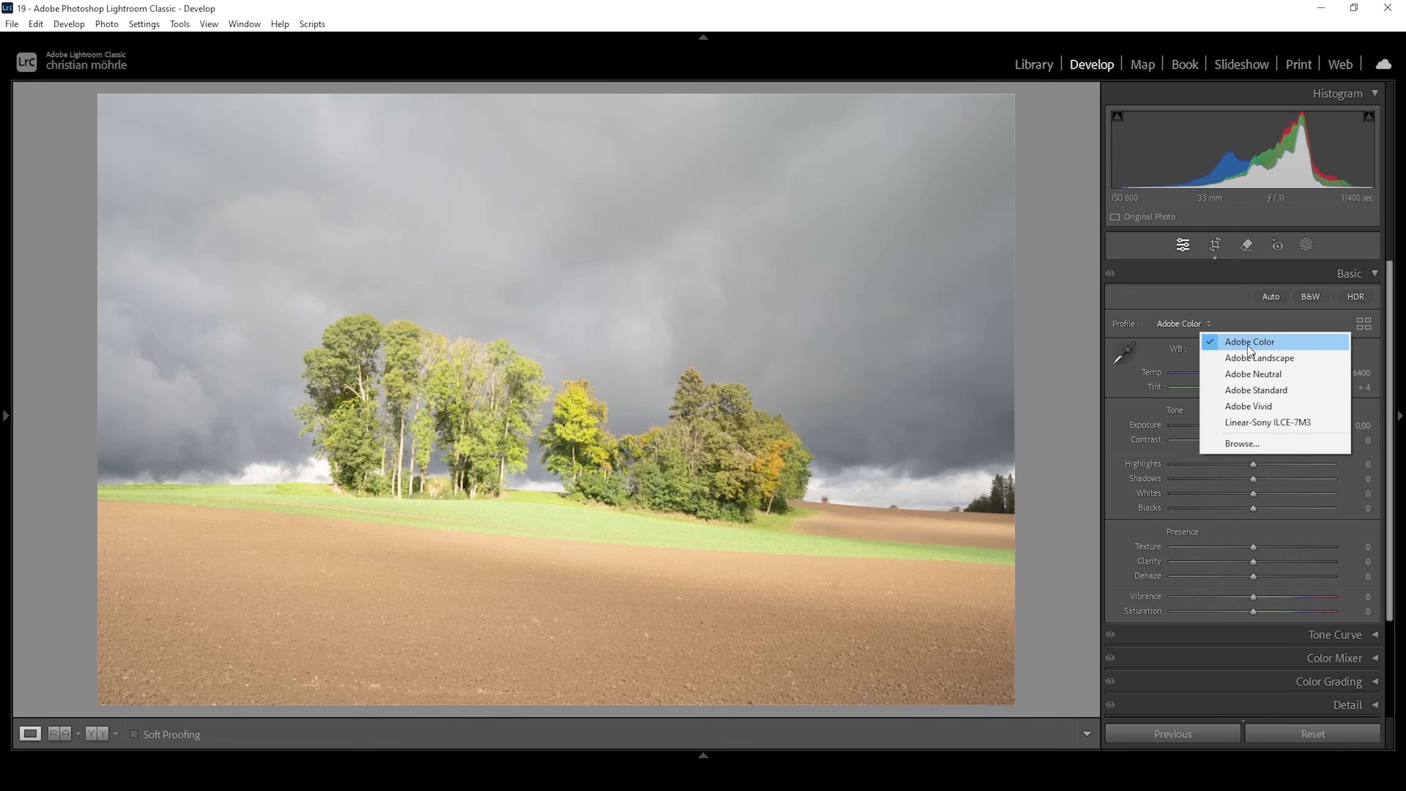
click(1261, 358)
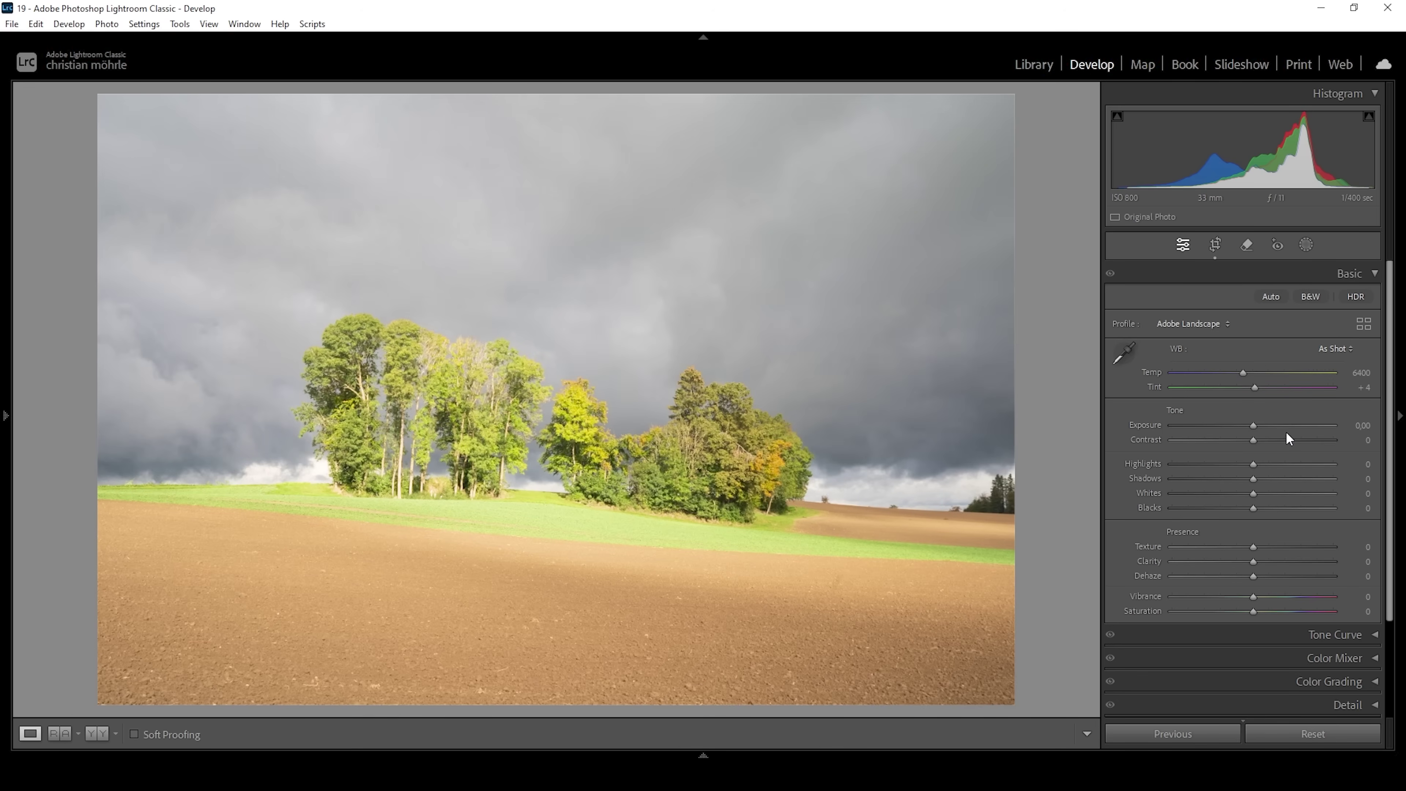
Set Exposure −0.95, Highlights −100, Shadows +75 and Blacks +2 in the Basic panel
drag(1253, 425, 1249, 424)
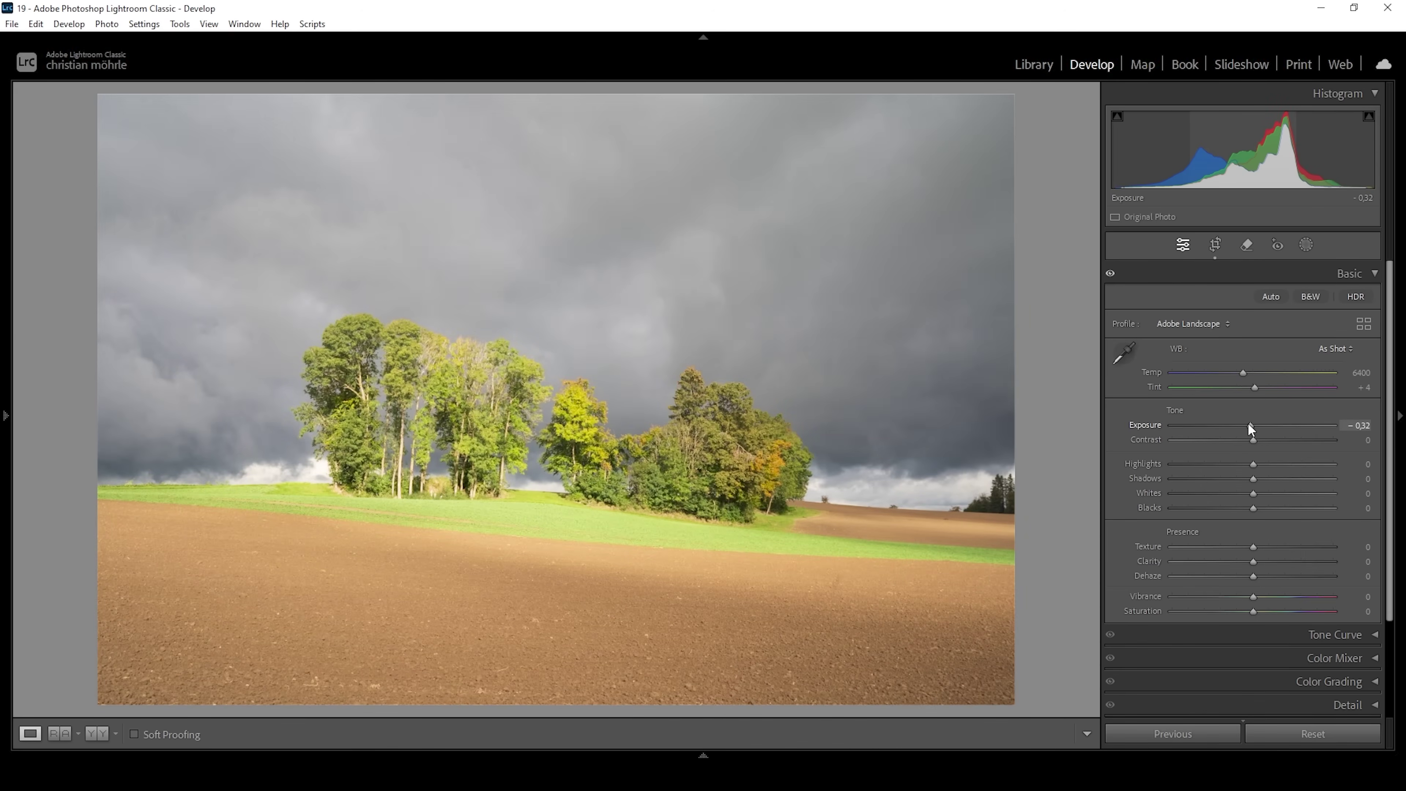
drag(1250, 424, 1247, 424)
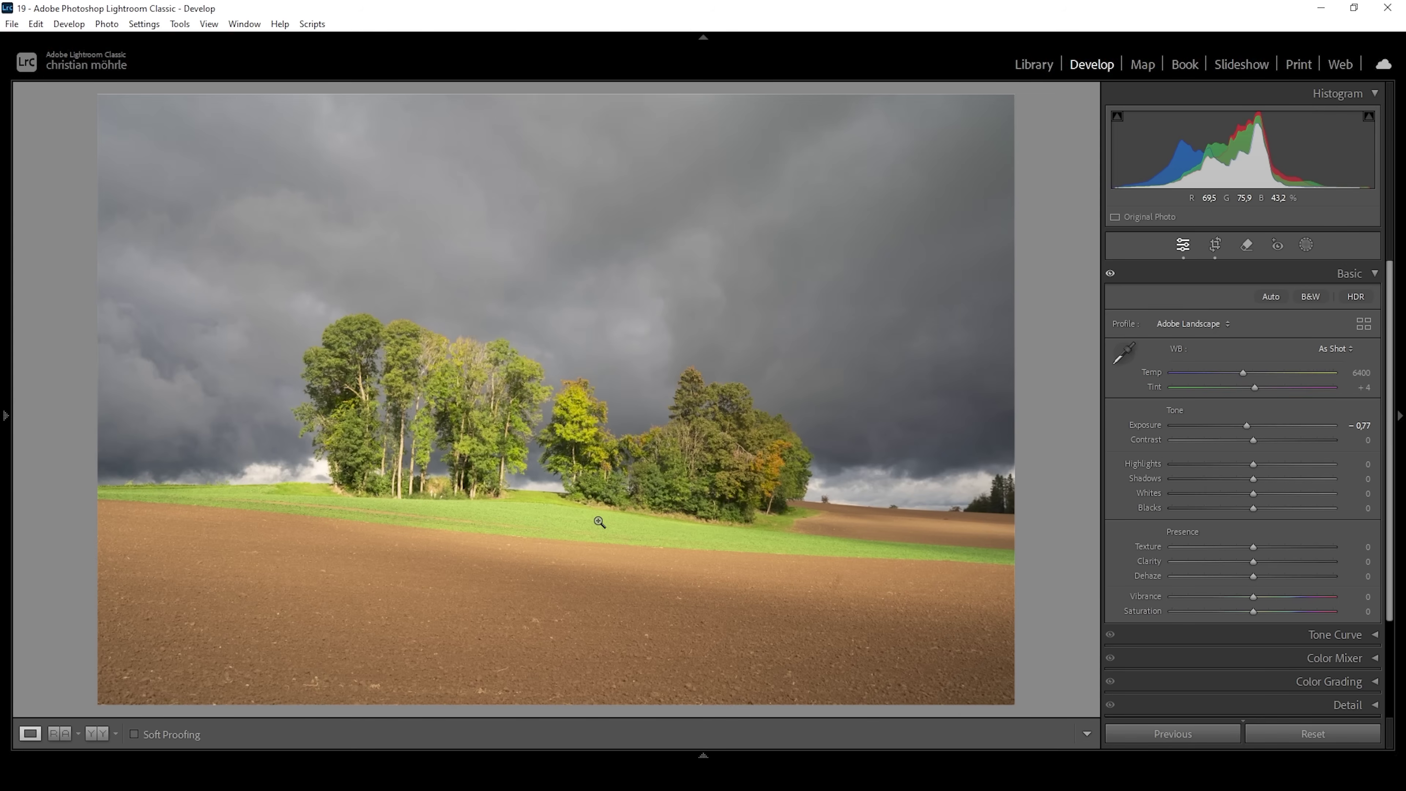
drag(1248, 425, 1247, 426)
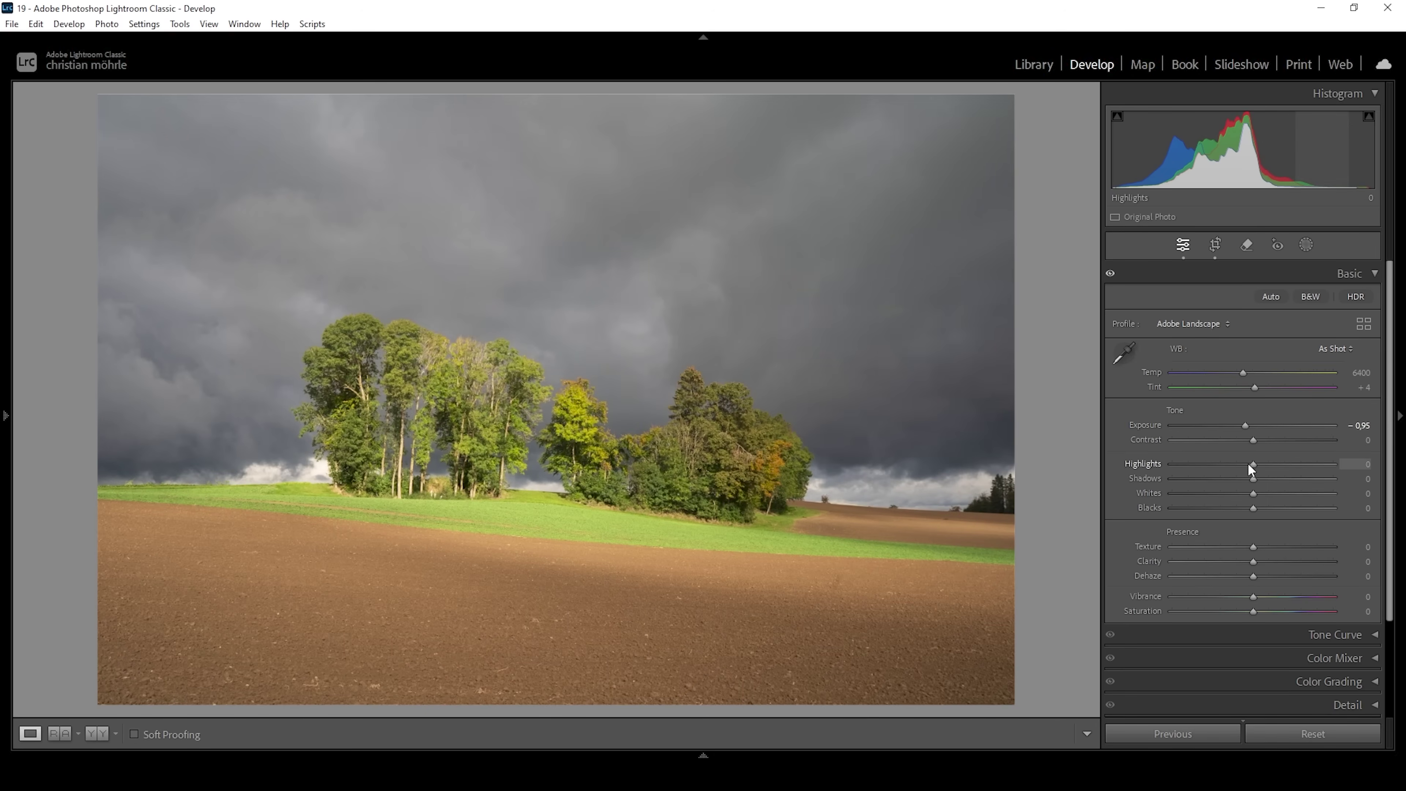
drag(1248, 462, 980, 471)
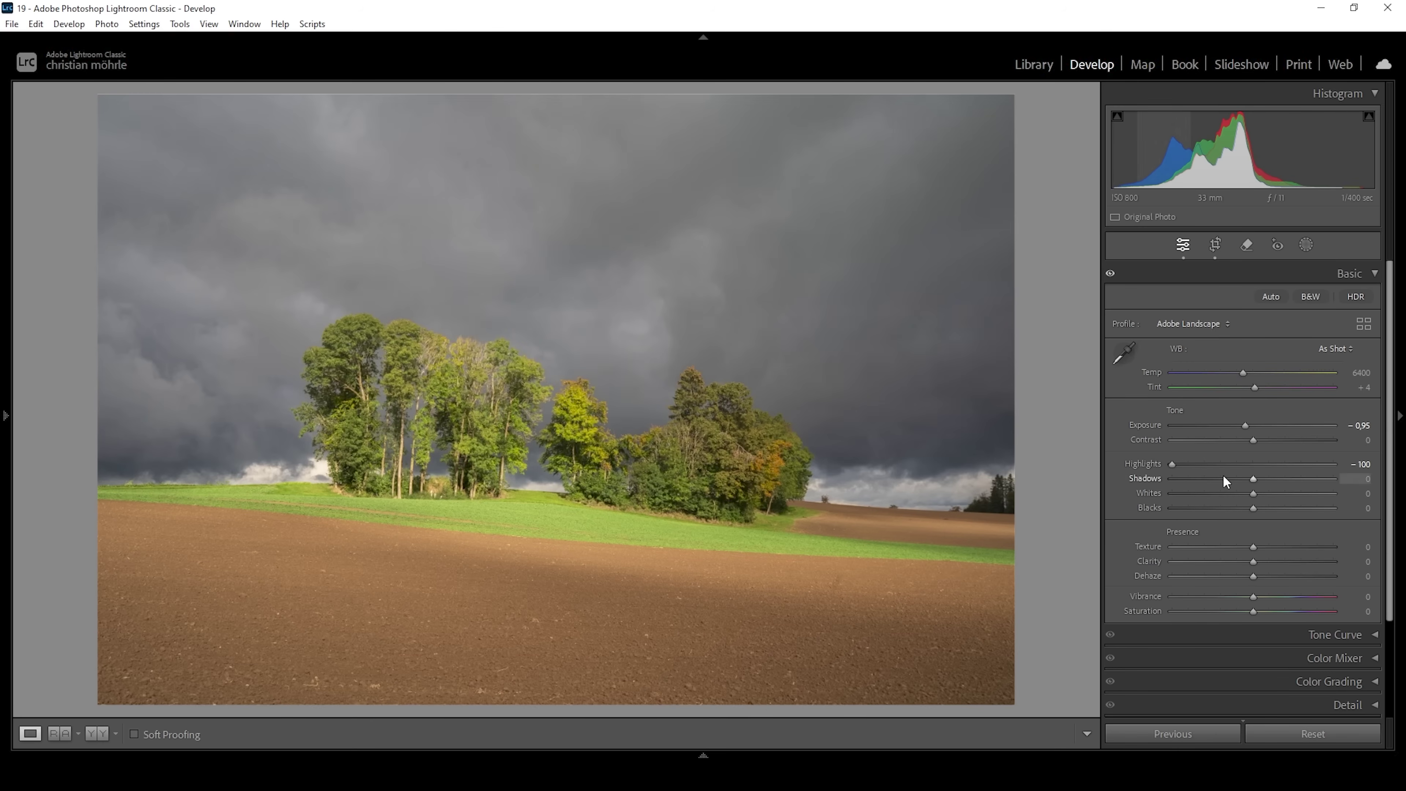
drag(1255, 479, 1315, 480)
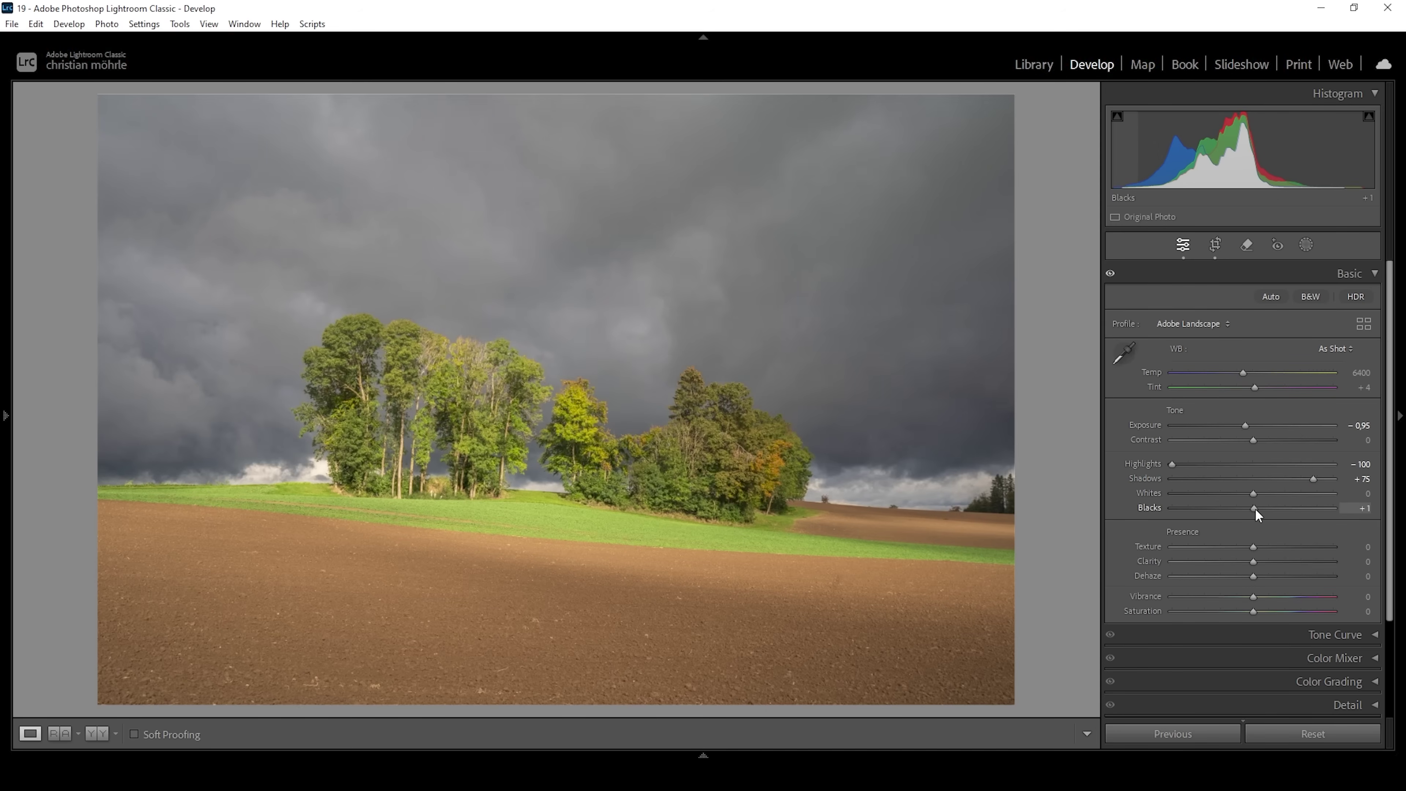
drag(1255, 509, 1255, 512)
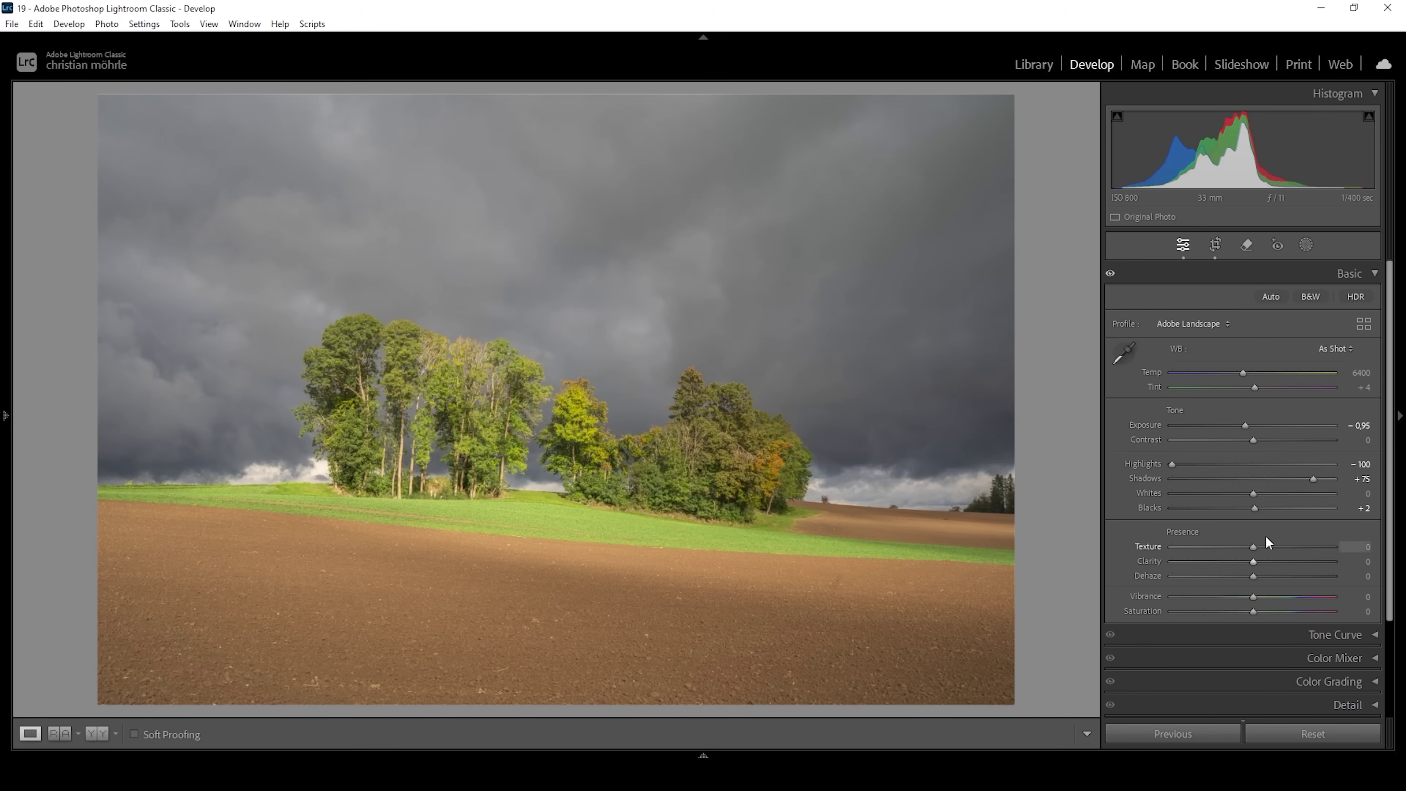
Raise Whites to +49, checking clipping so the bright clouds near the left trees stay unclipped
drag(1258, 493, 1300, 494)
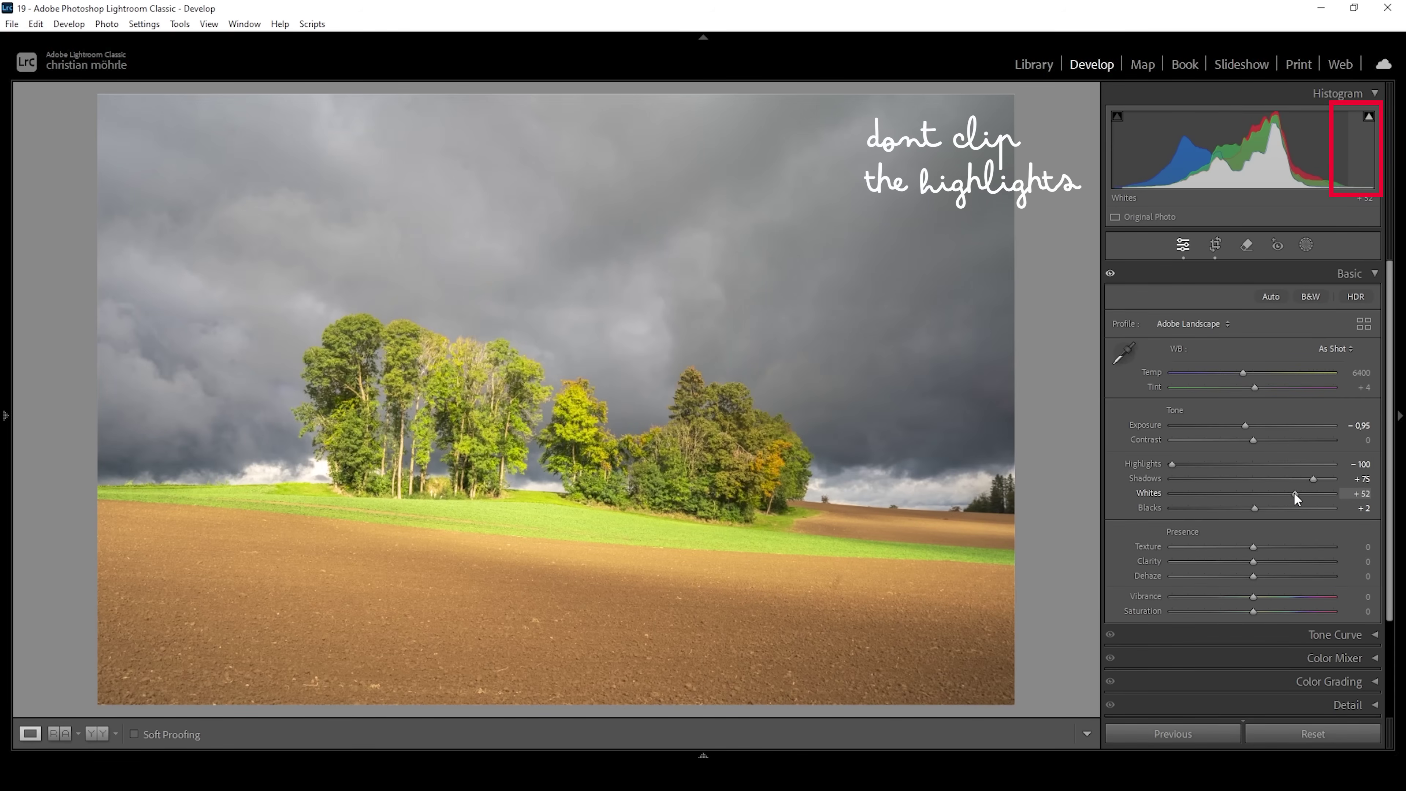
alt+click(1295, 493)
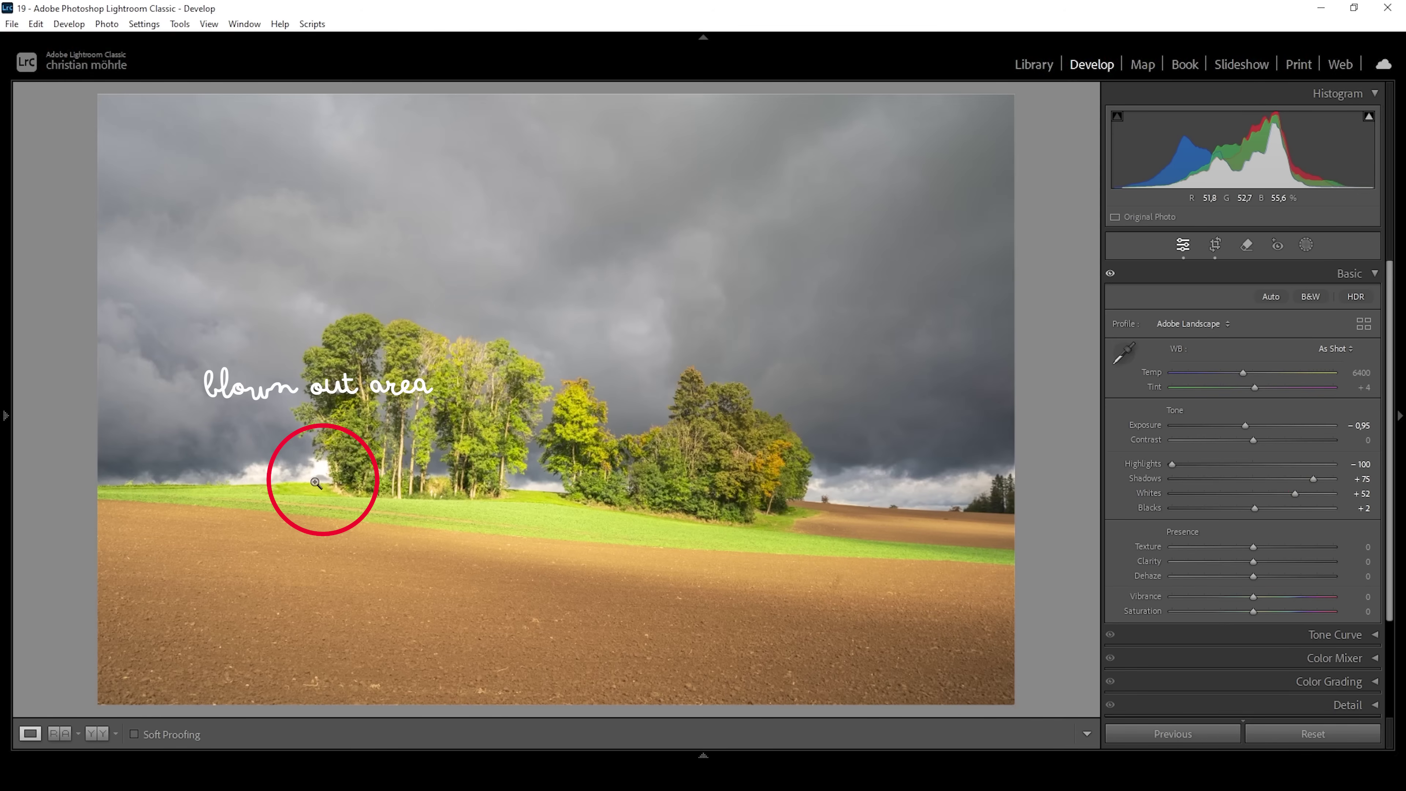
drag(1292, 494, 1290, 492)
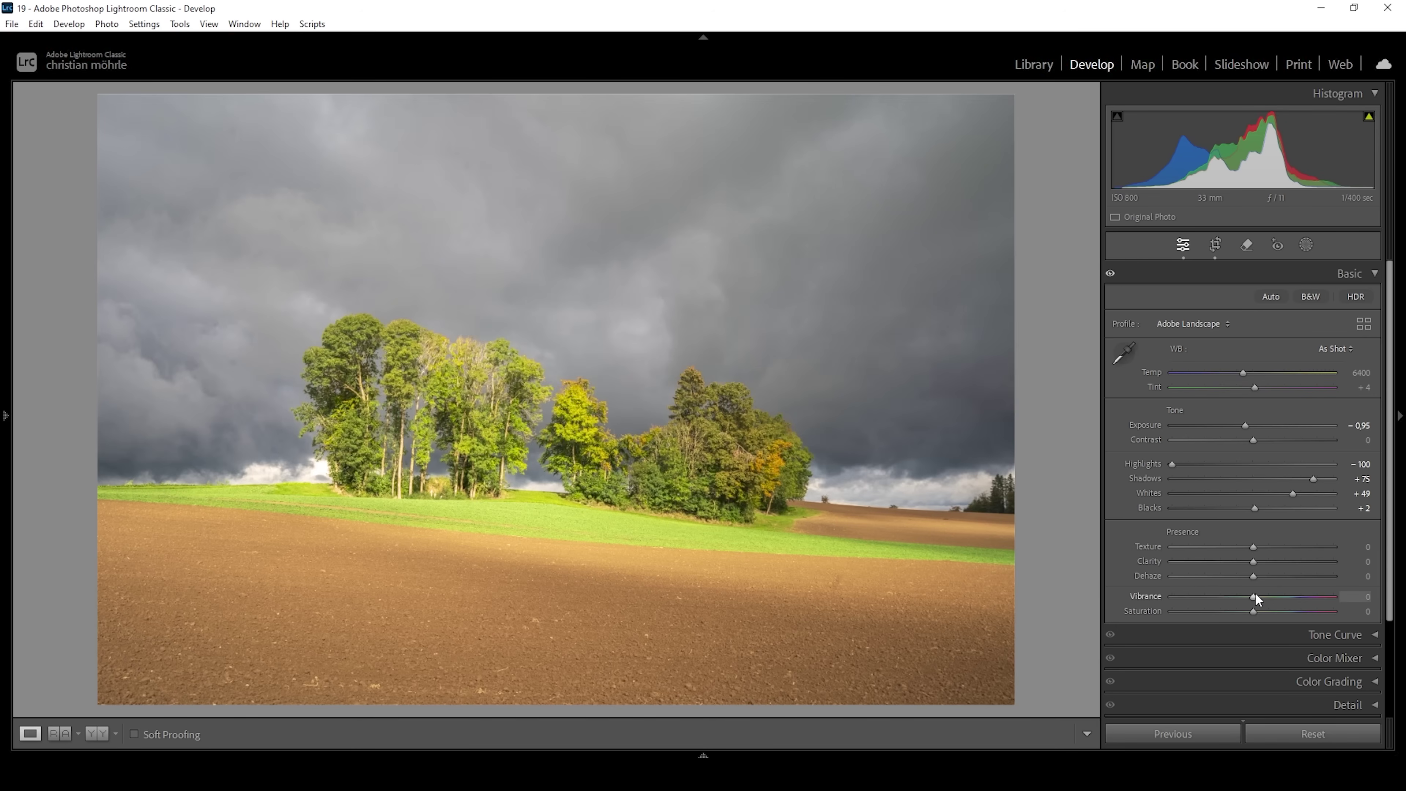
Cool Temp to 5700 using temporarily maxed Vibrance and Saturation, then reset both to 0
drag(1253, 597, 1384, 590)
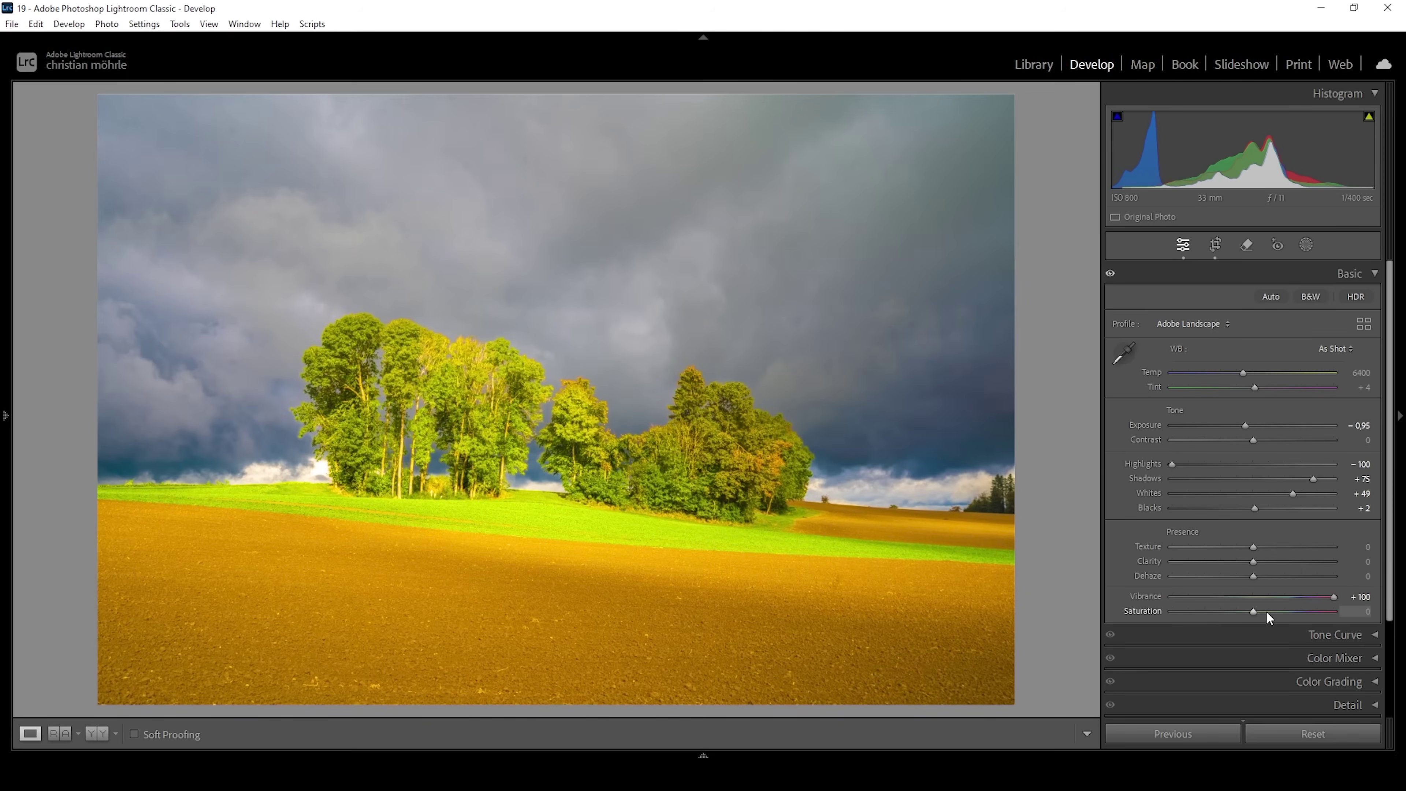
drag(1272, 606, 1373, 609)
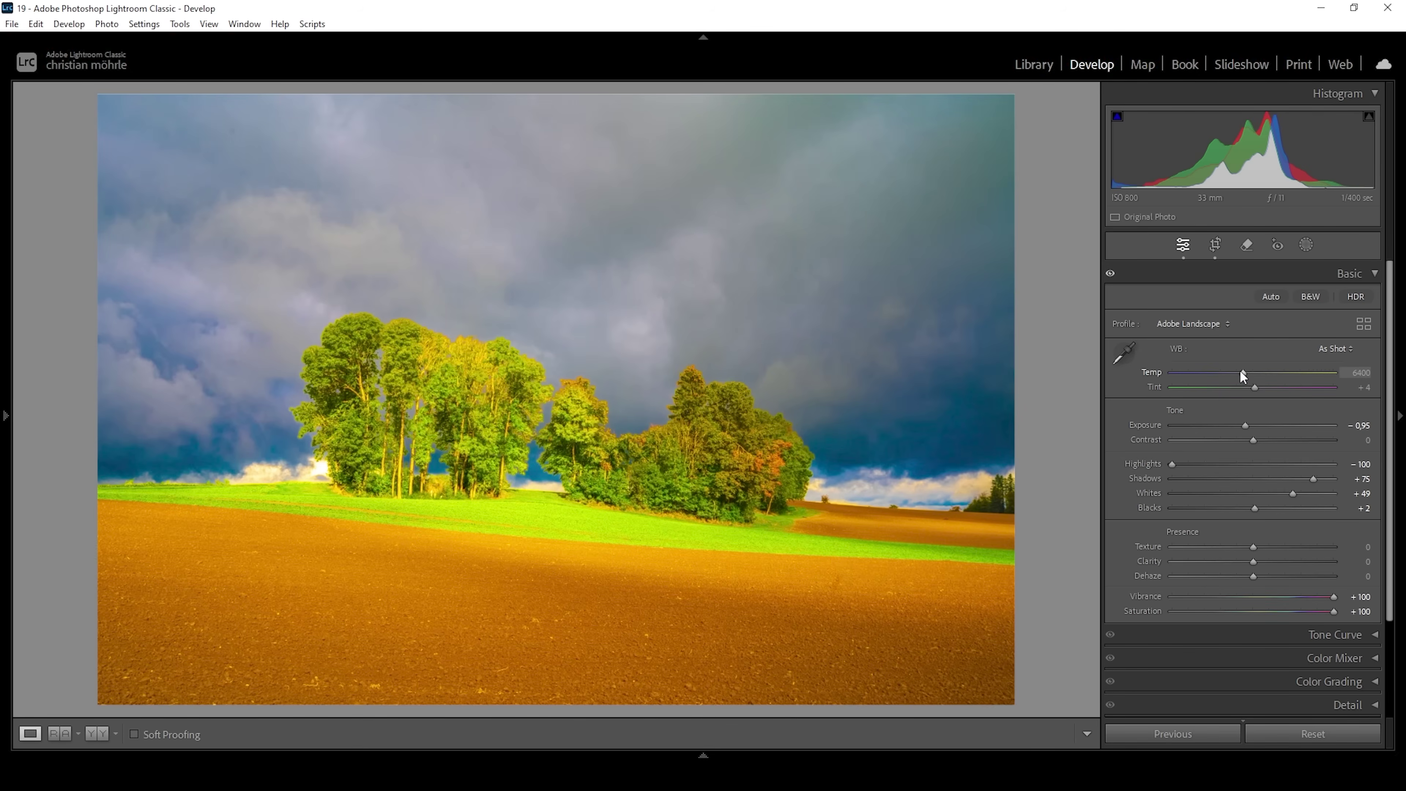
drag(1239, 371, 1237, 371)
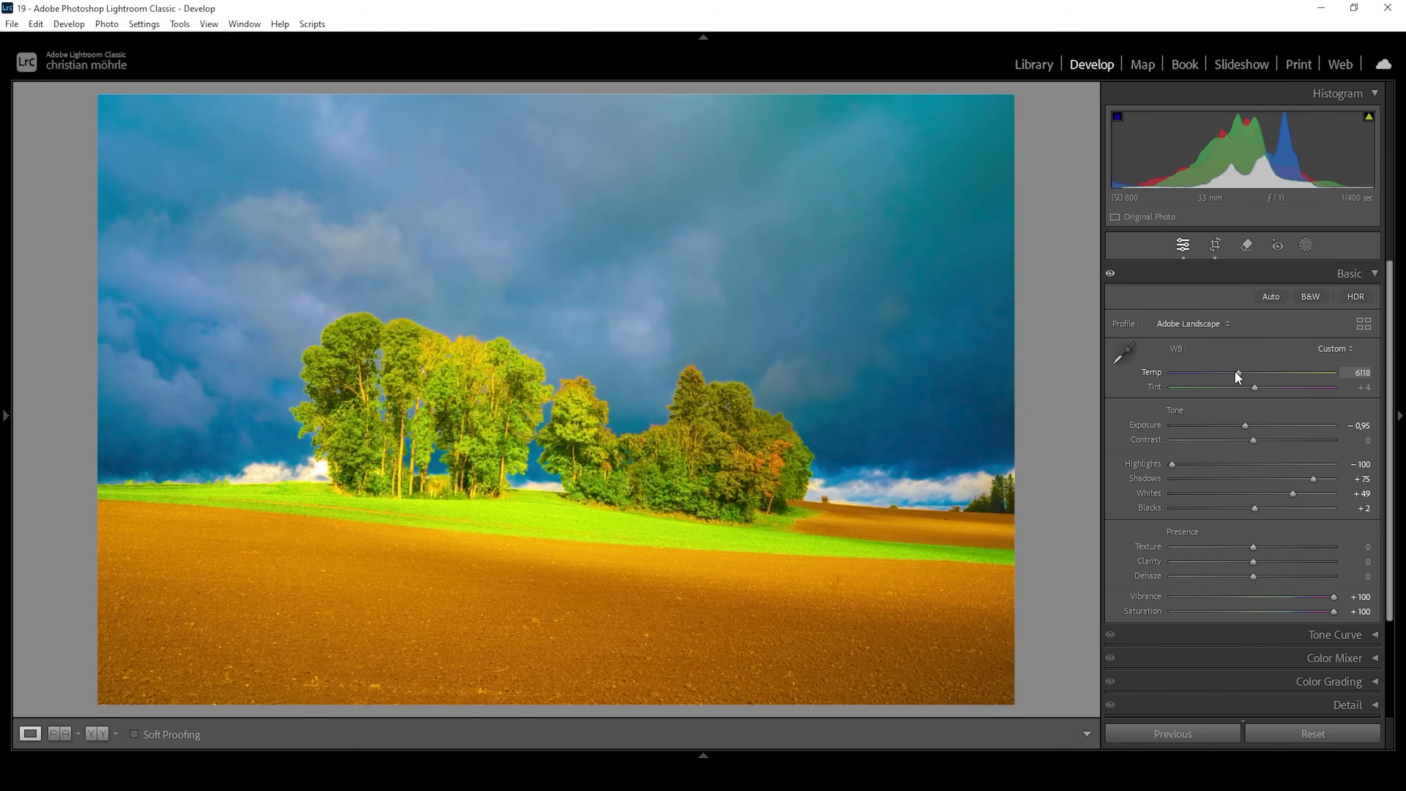
drag(1237, 372, 1234, 373)
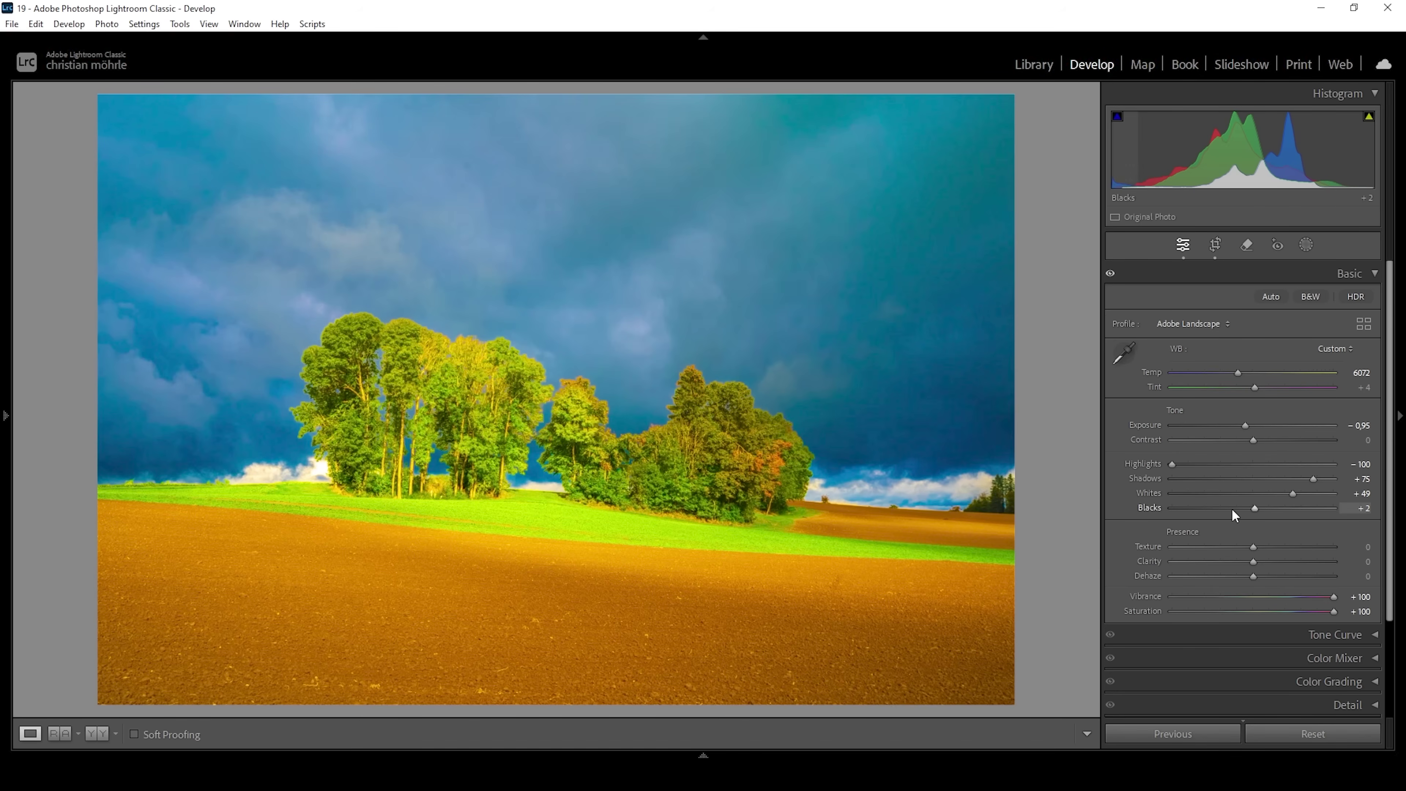
drag(1238, 372, 1233, 373)
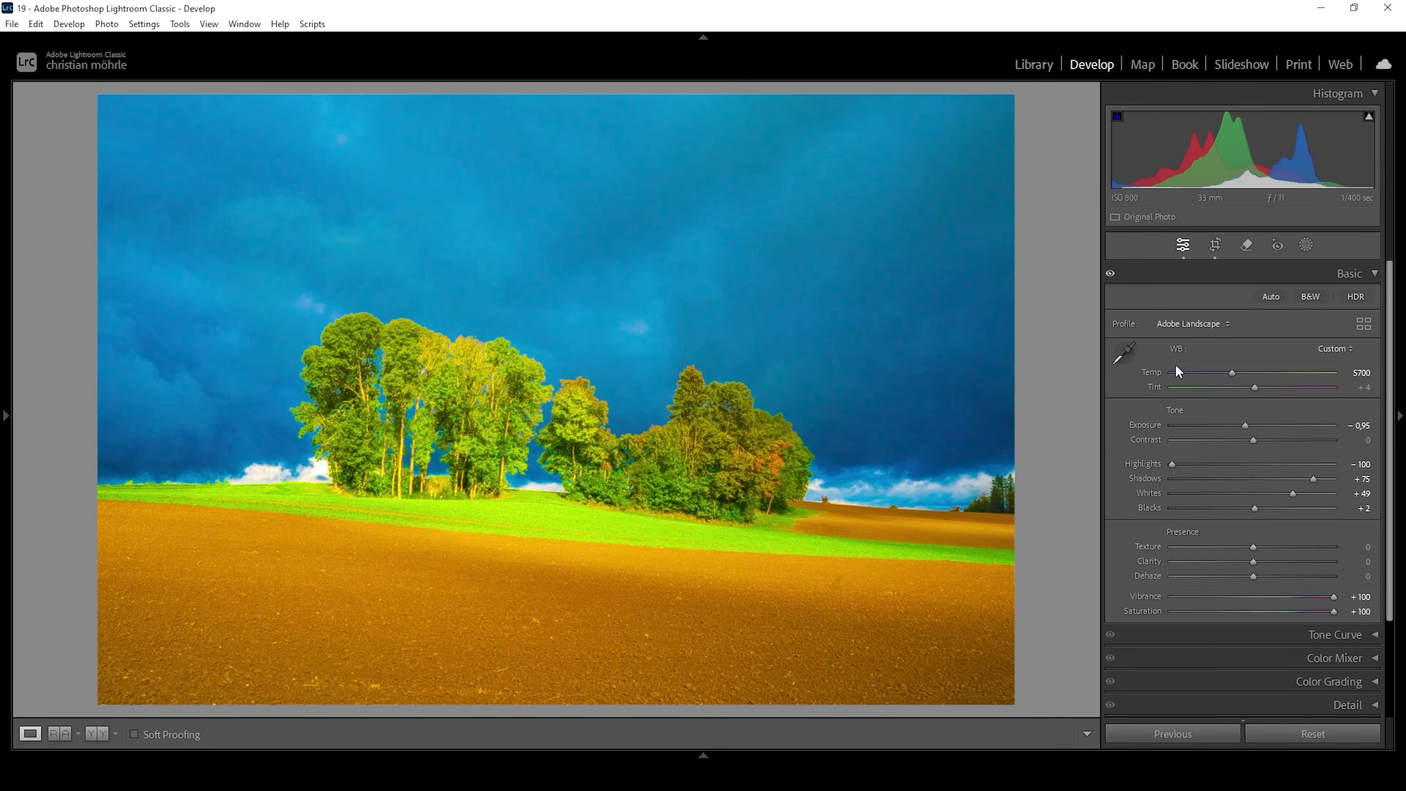
double_click(1330, 597)
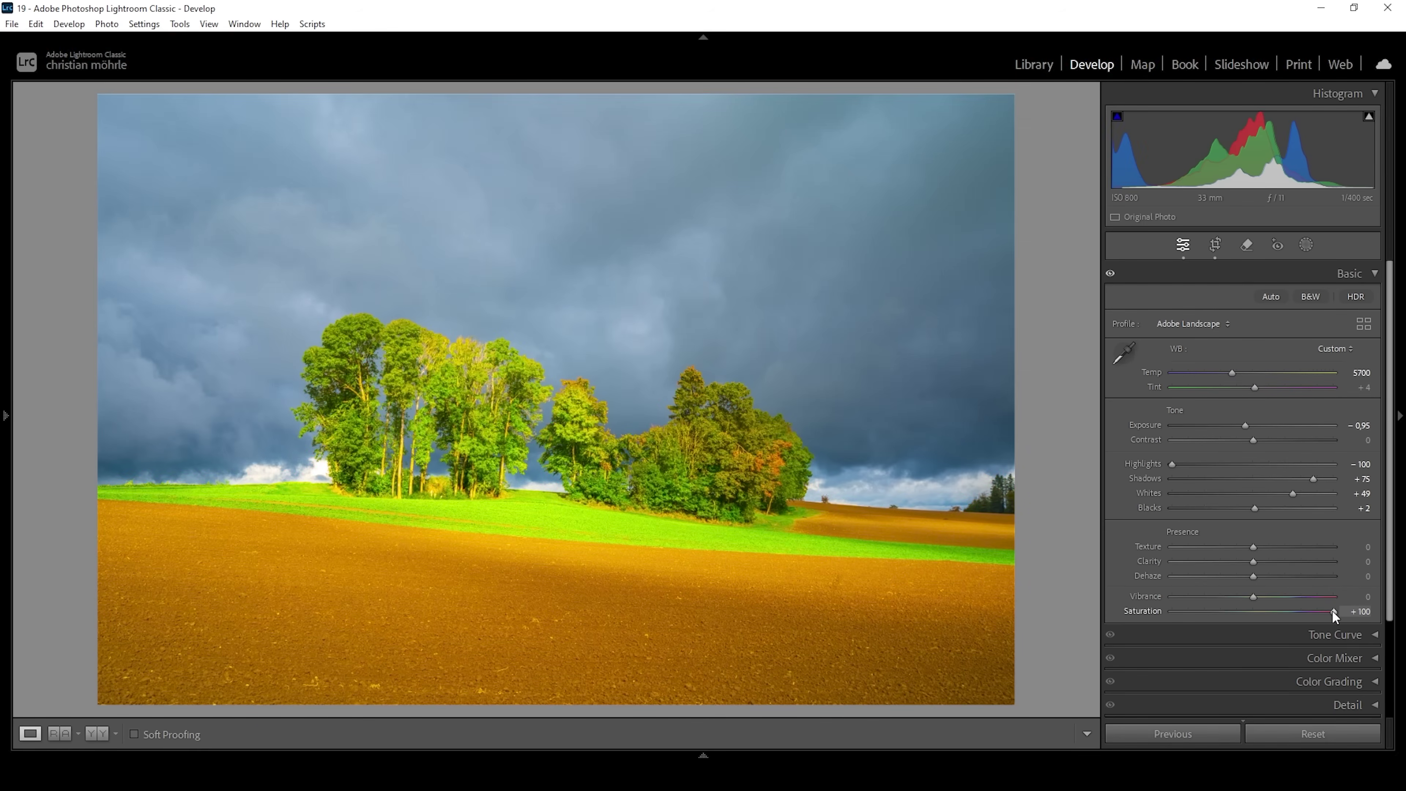
double_click(1332, 610)
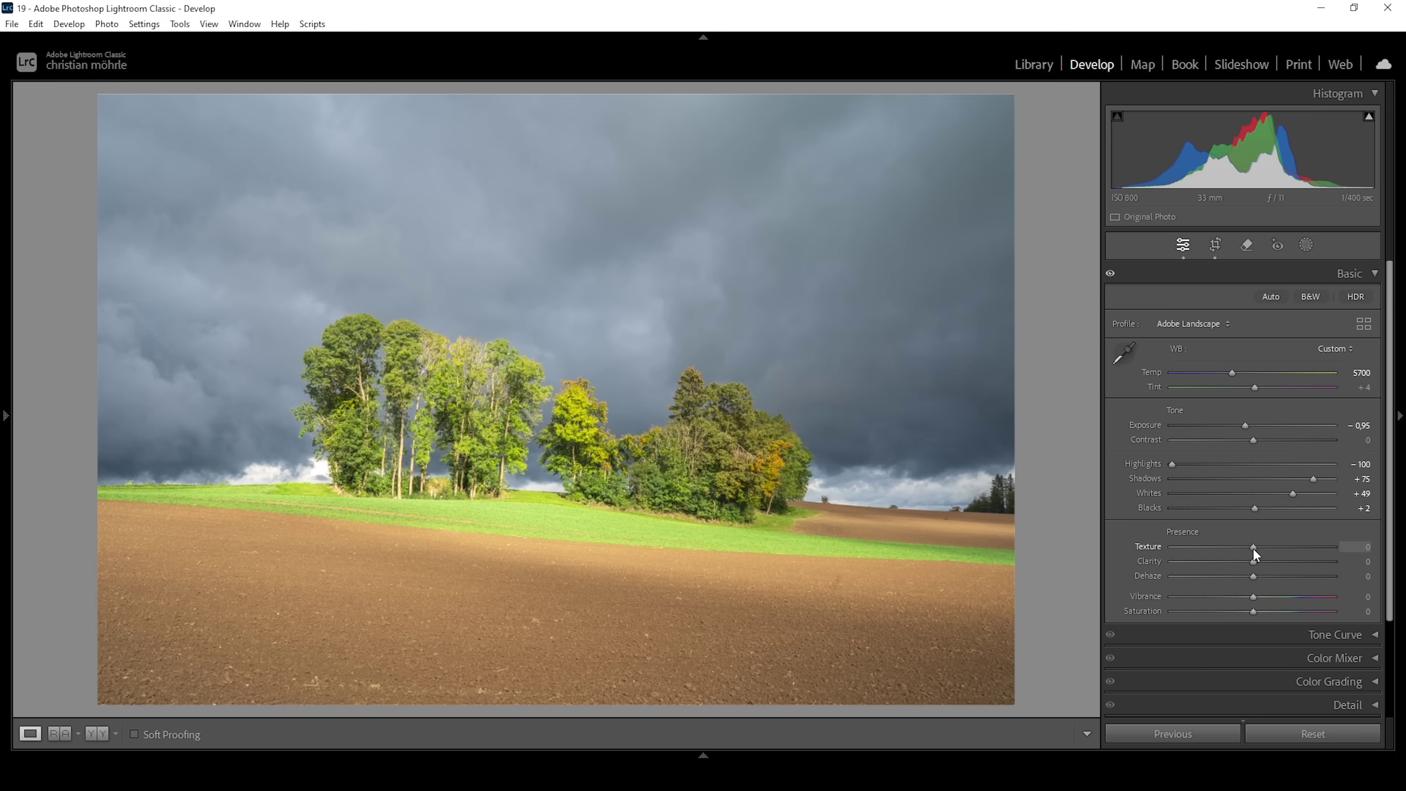
Set Texture +5, Clarity +4 and Vibrance +20, then compare before and after
drag(1257, 547, 1256, 547)
drag(1254, 561, 1256, 576)
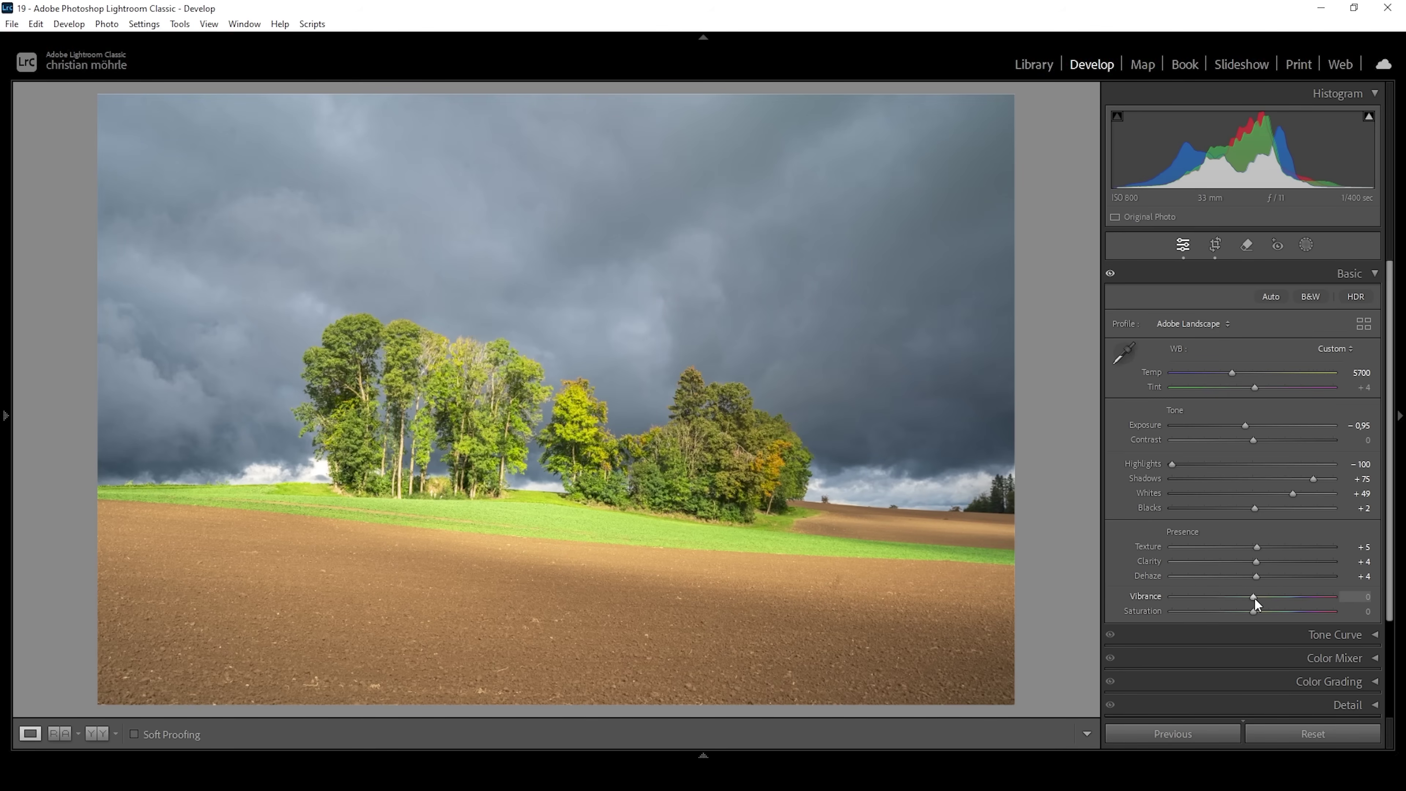
drag(1258, 598, 1271, 600)
click(97, 734)
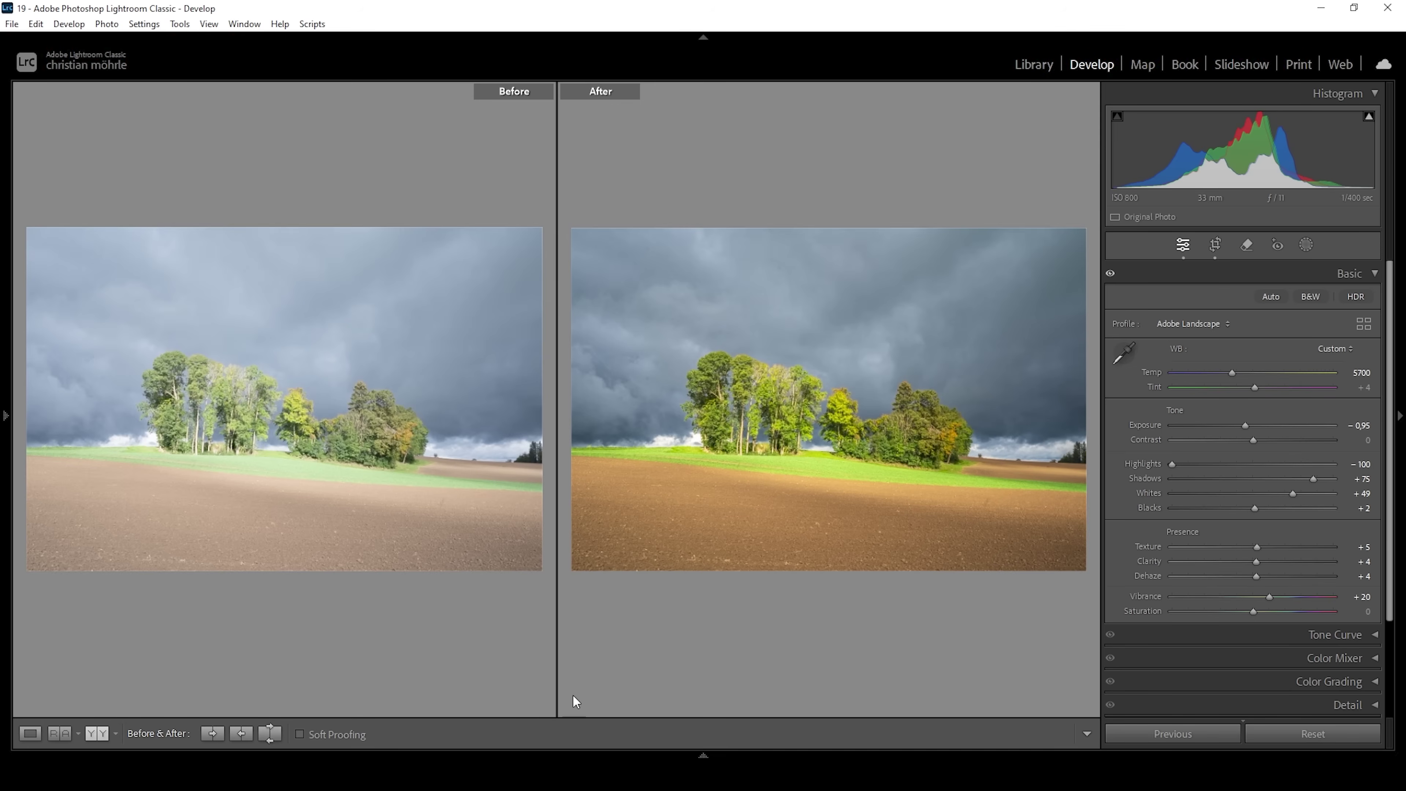
click(30, 734)
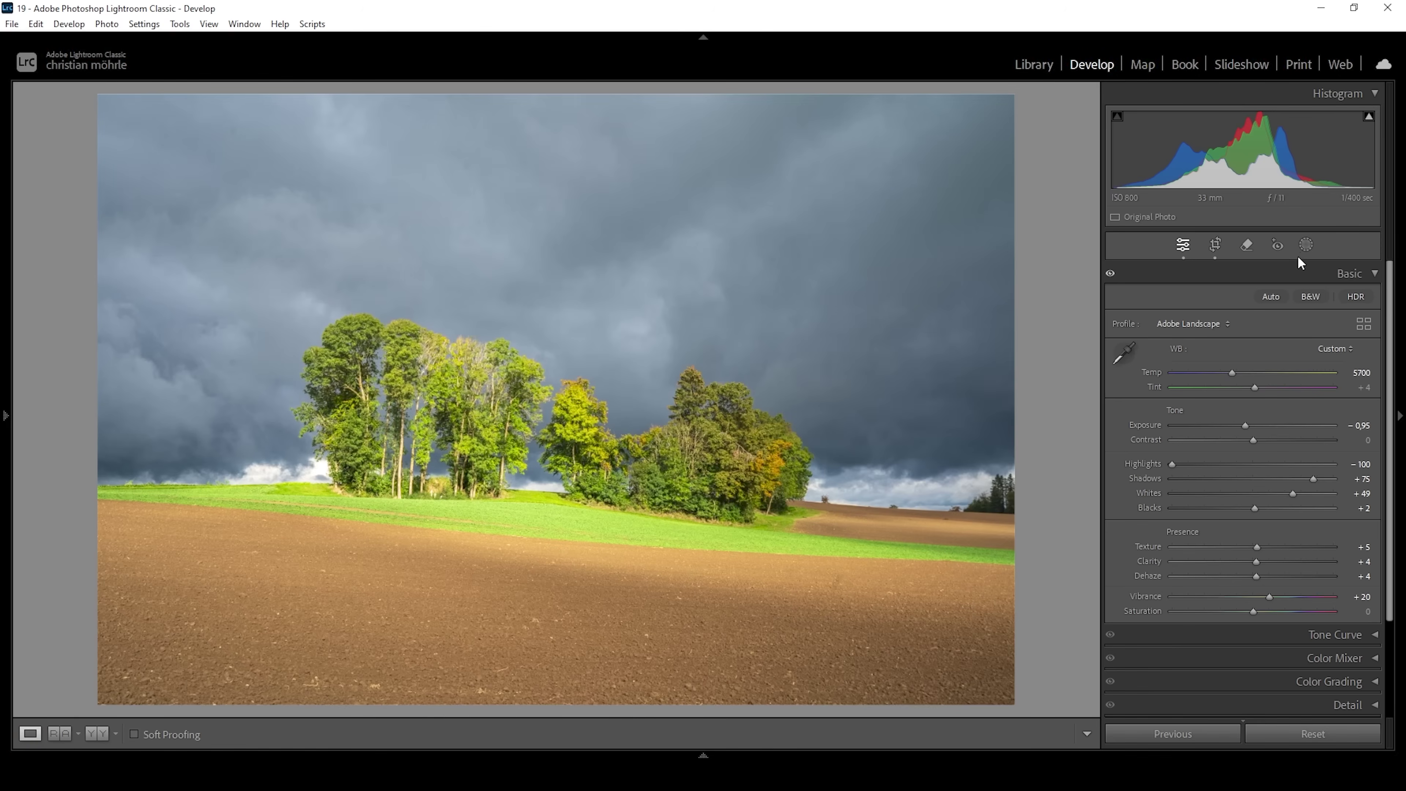
click(1301, 248)
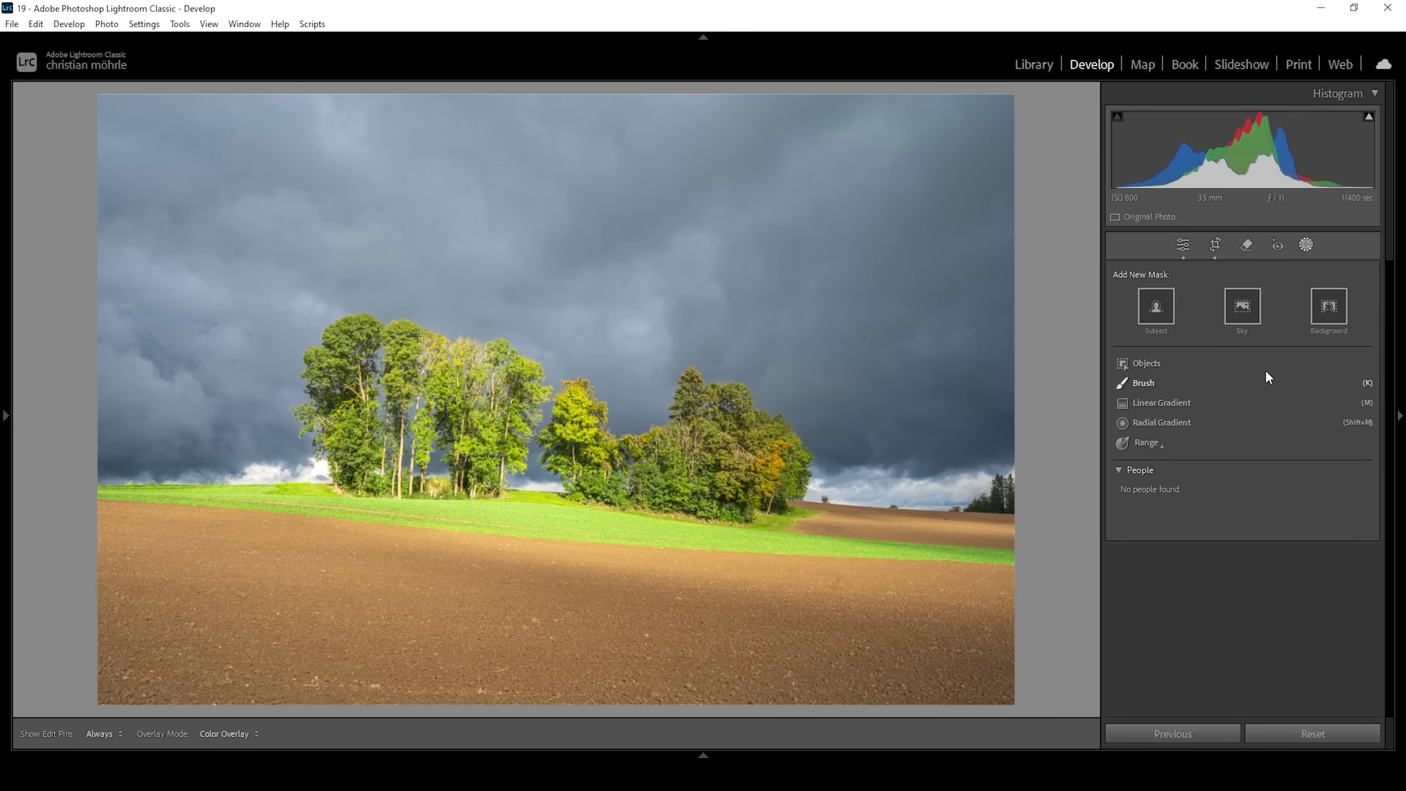
Create a sky mask and cool its Temp to −5 with the red overlay hidden
click(1240, 310)
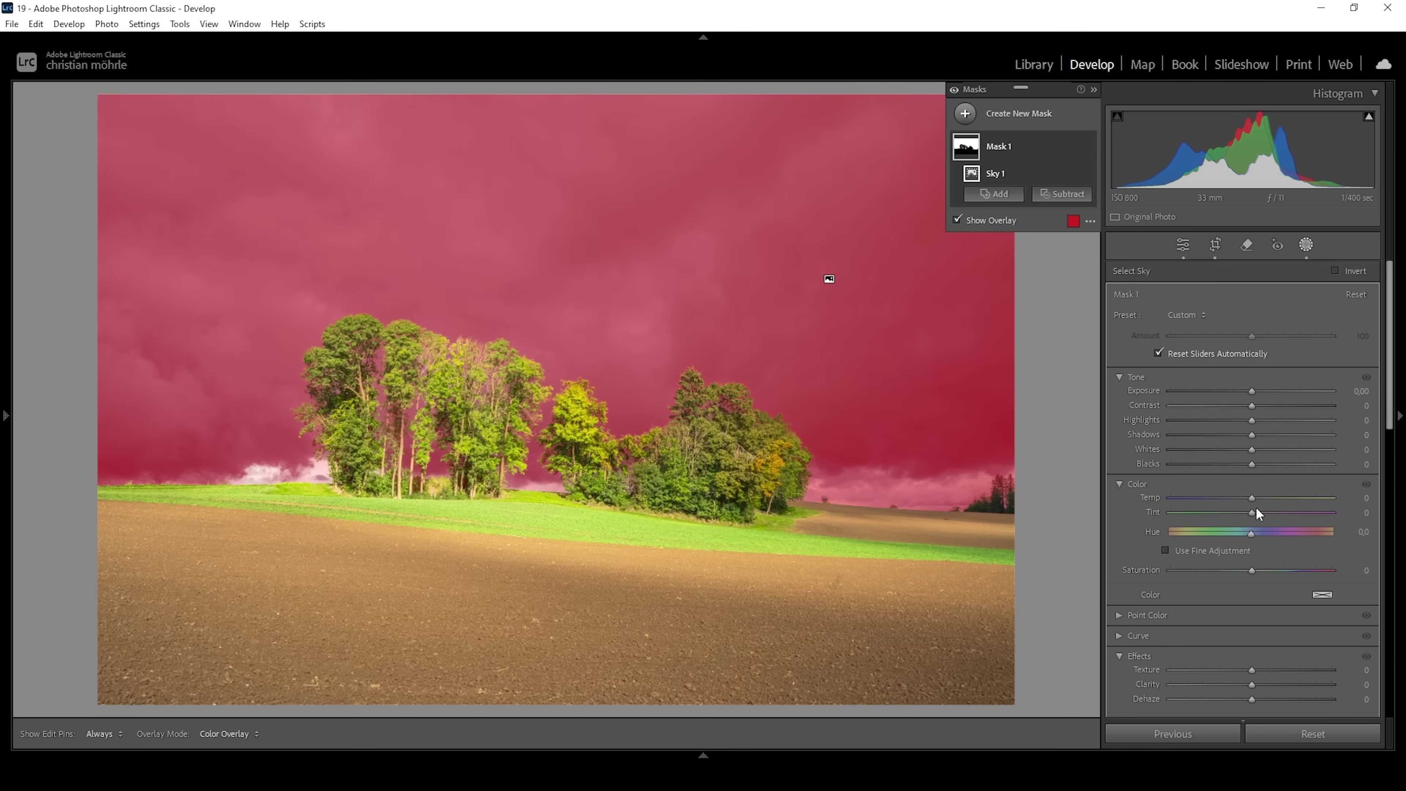
key(shift+w)
key(o)
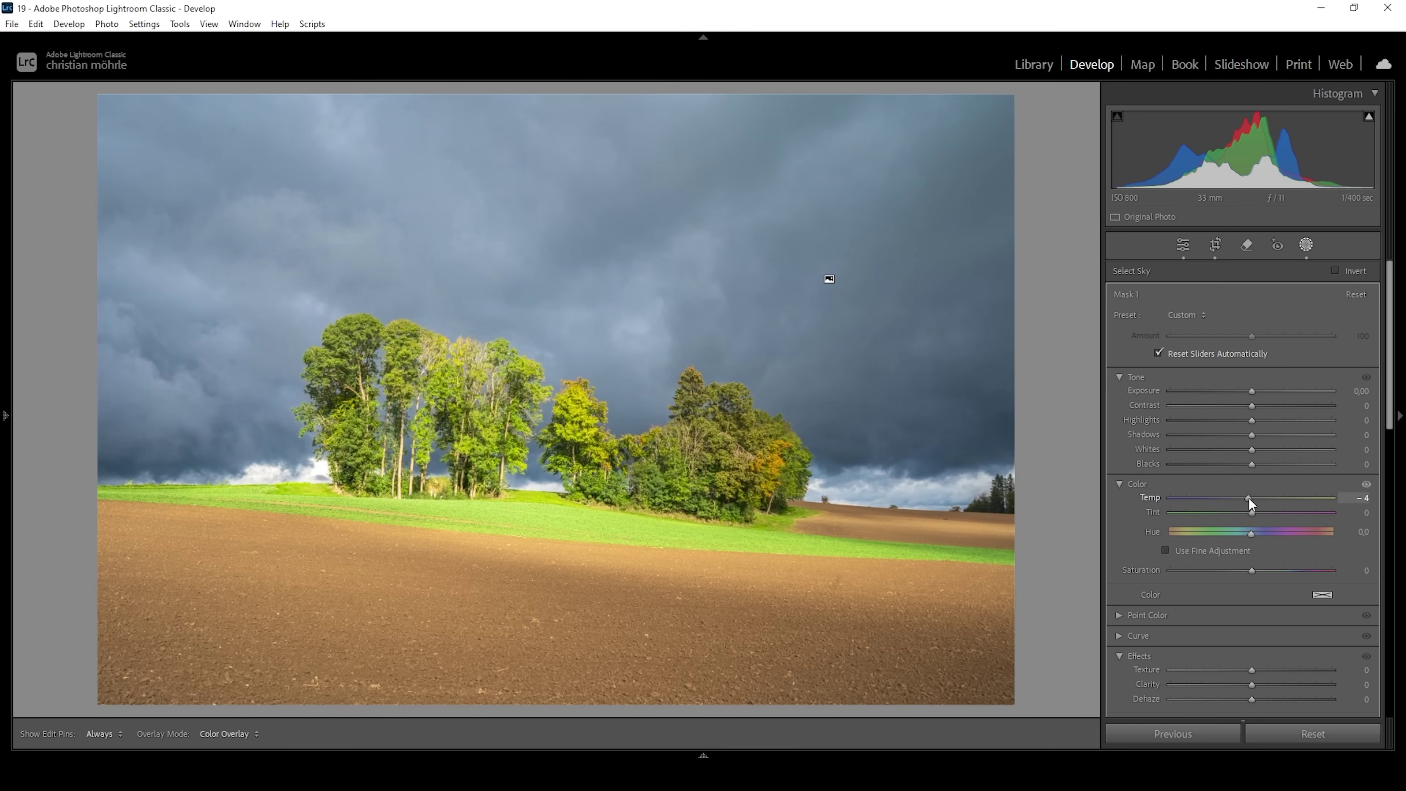
drag(1249, 500, 1247, 499)
Toggle Mask 1 off and on to compare the effect, leaving it enabled
key(shift+w)
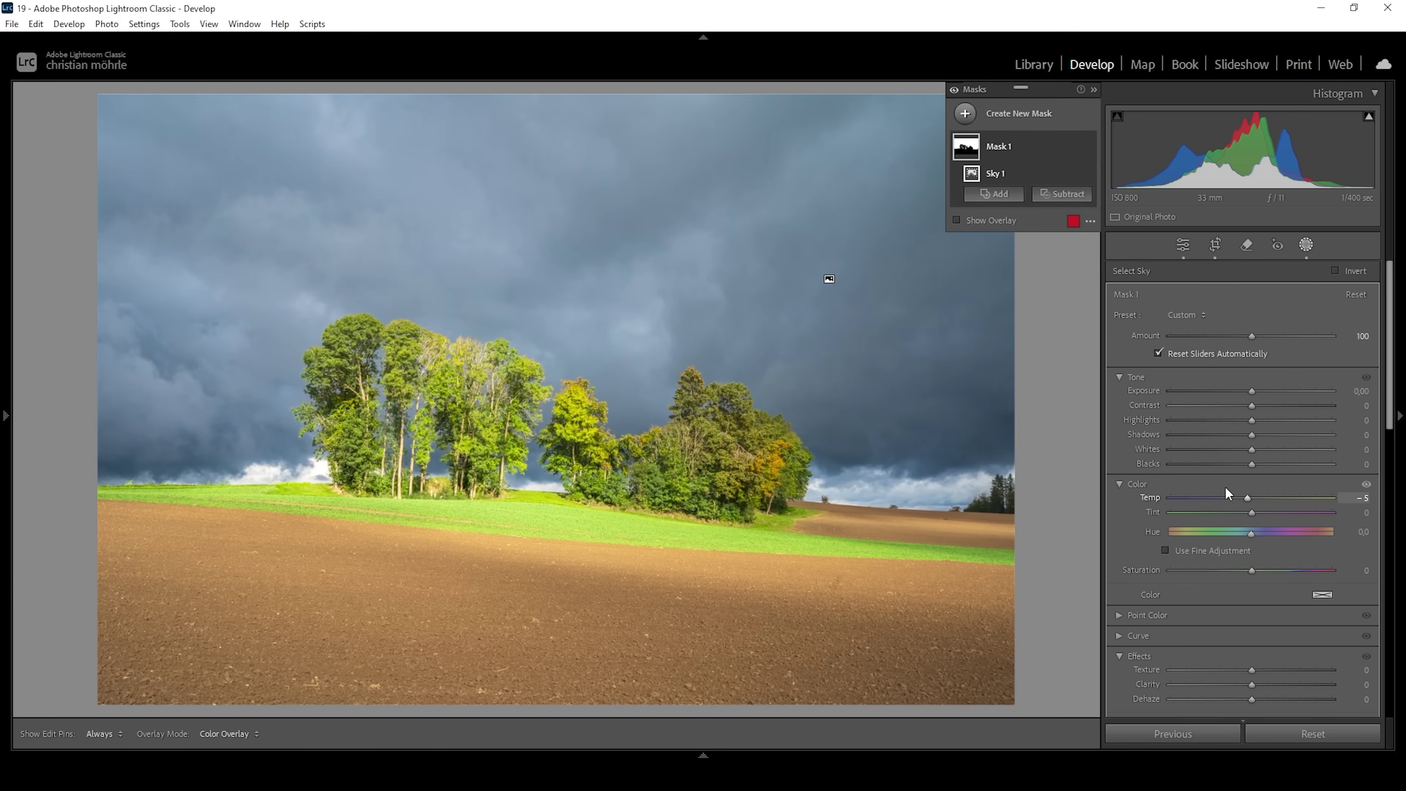
click(1088, 147)
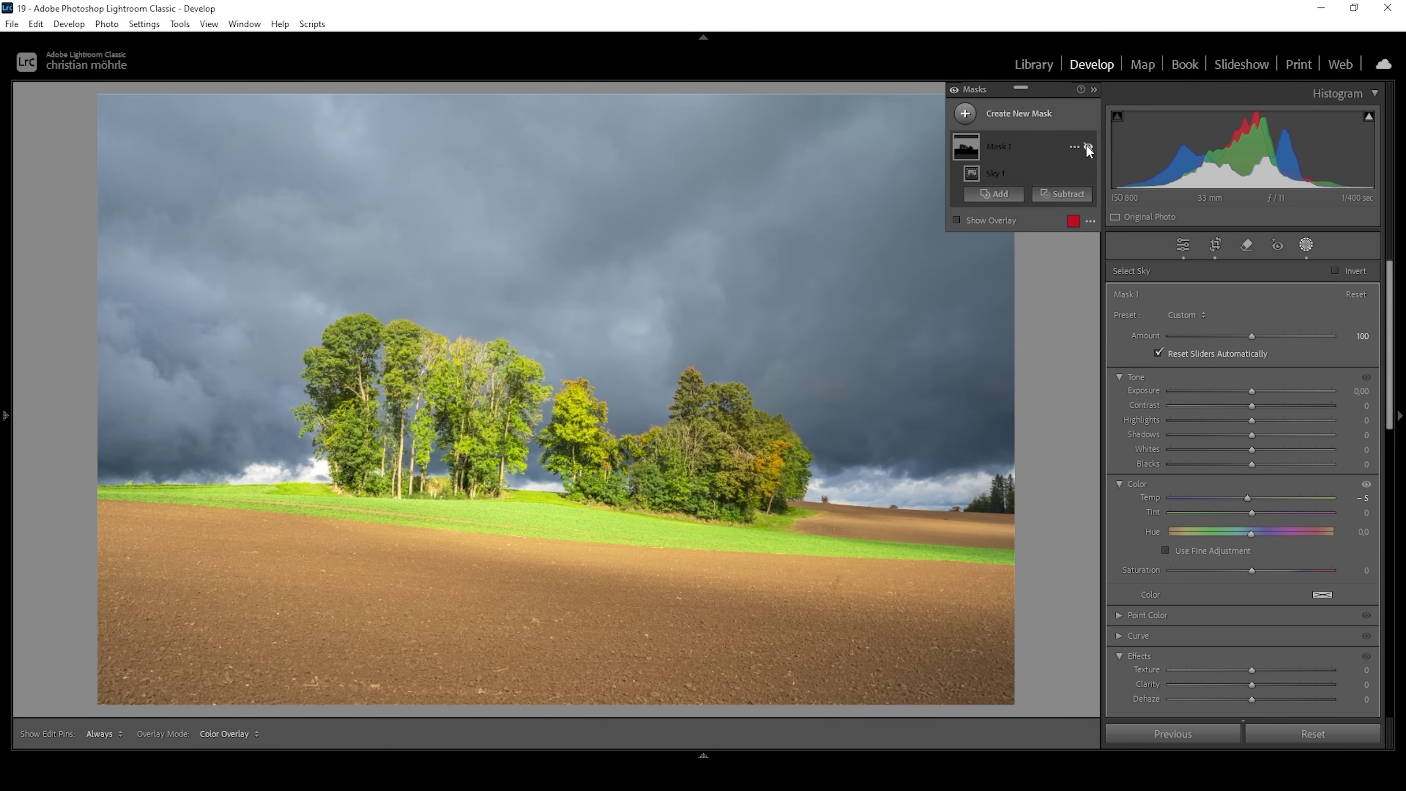
click(1087, 146)
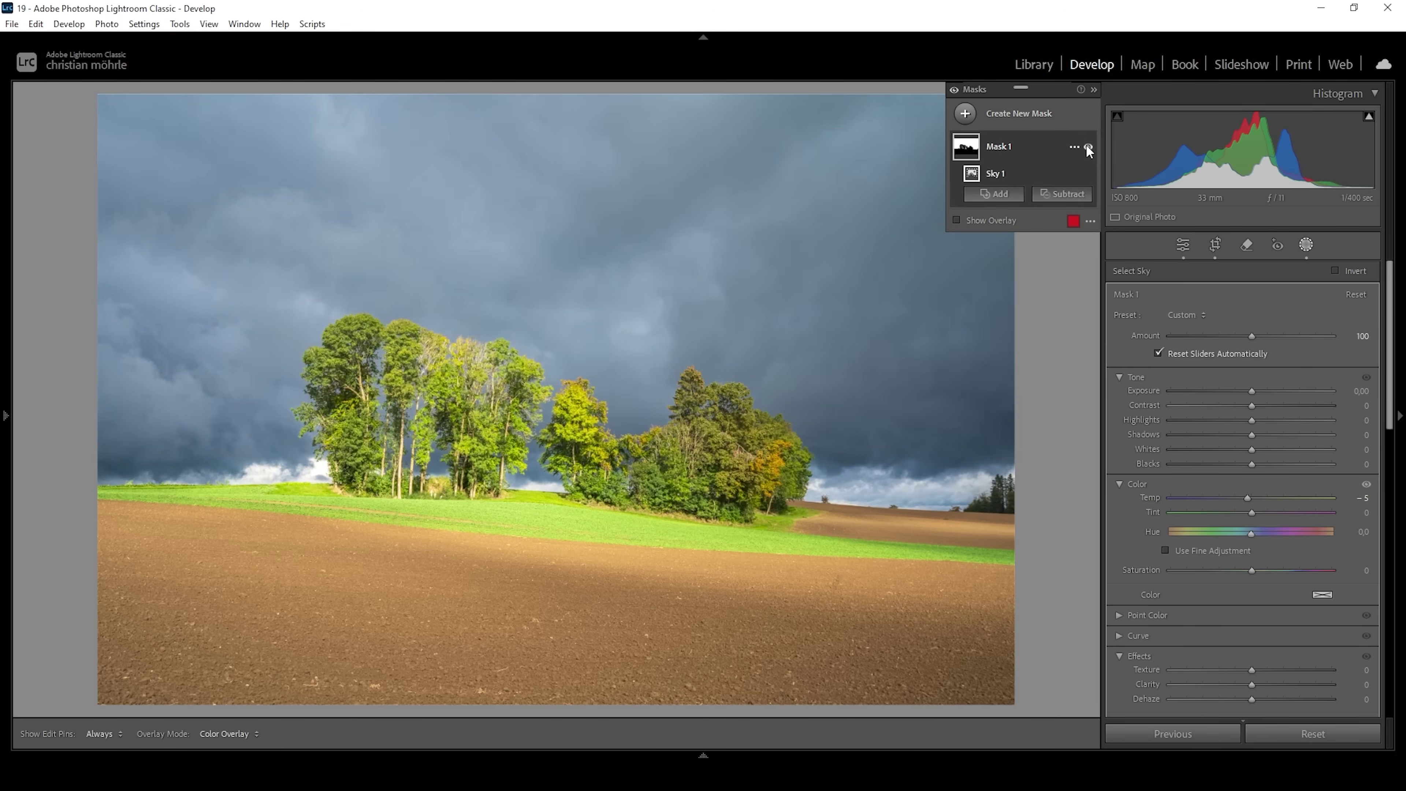
click(1087, 146)
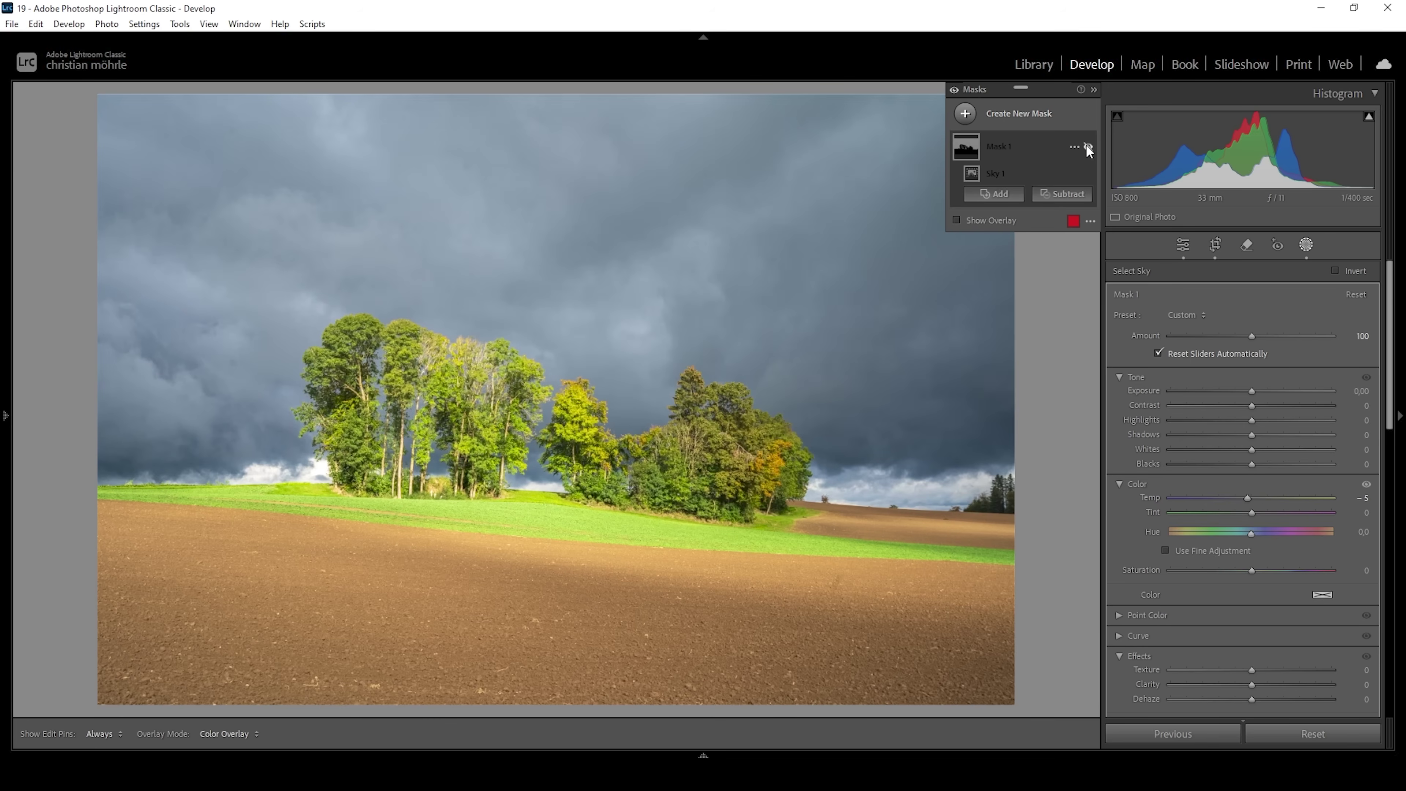
click(1087, 147)
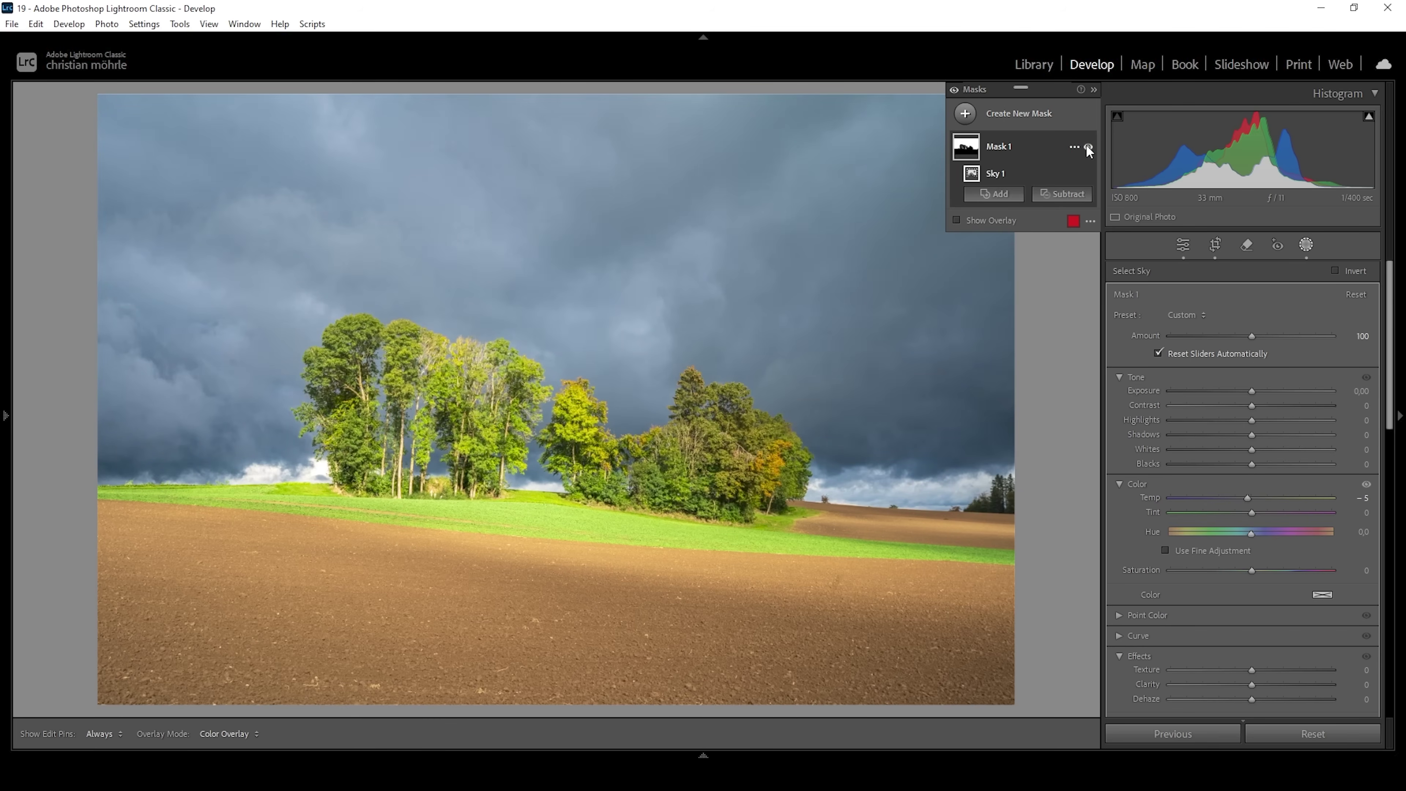
click(1087, 147)
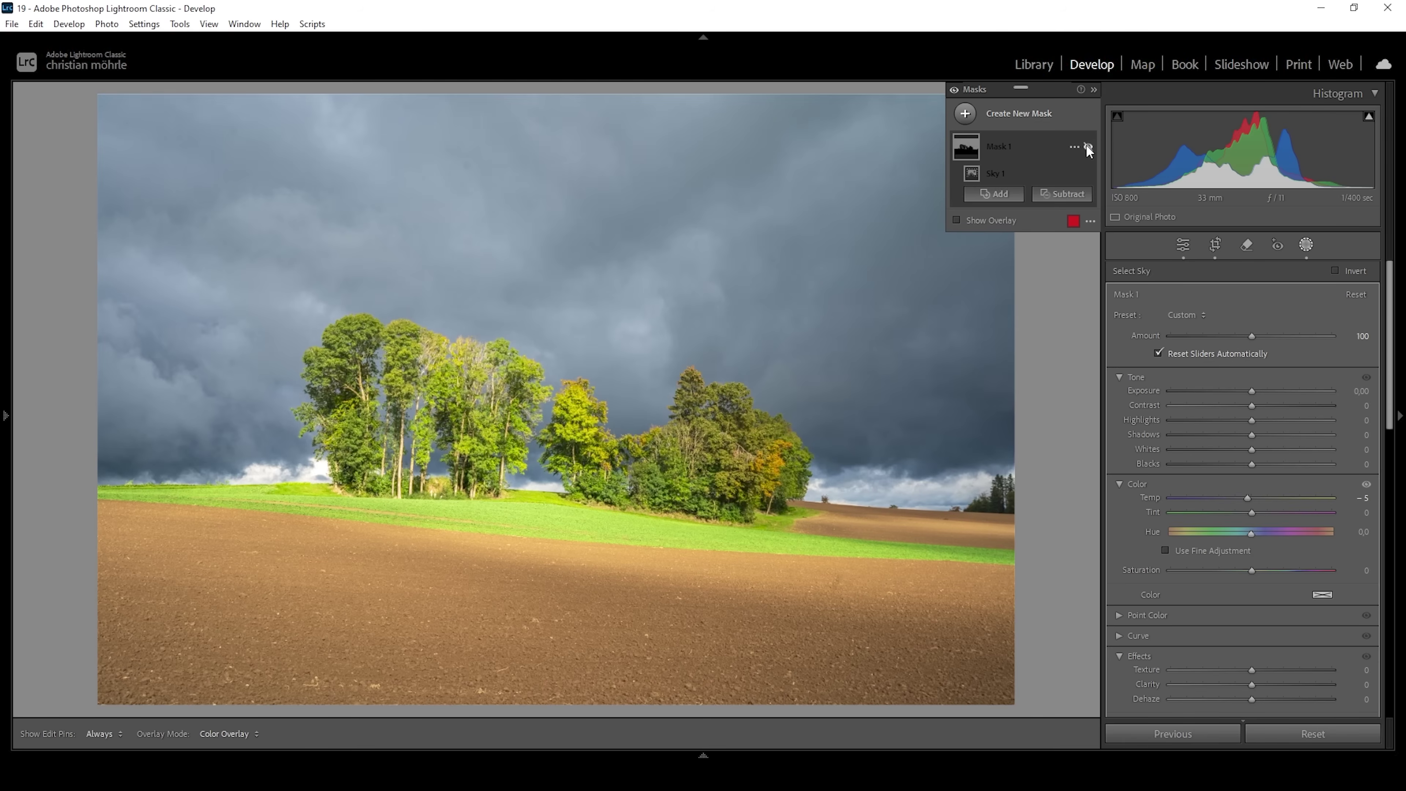
click(1087, 146)
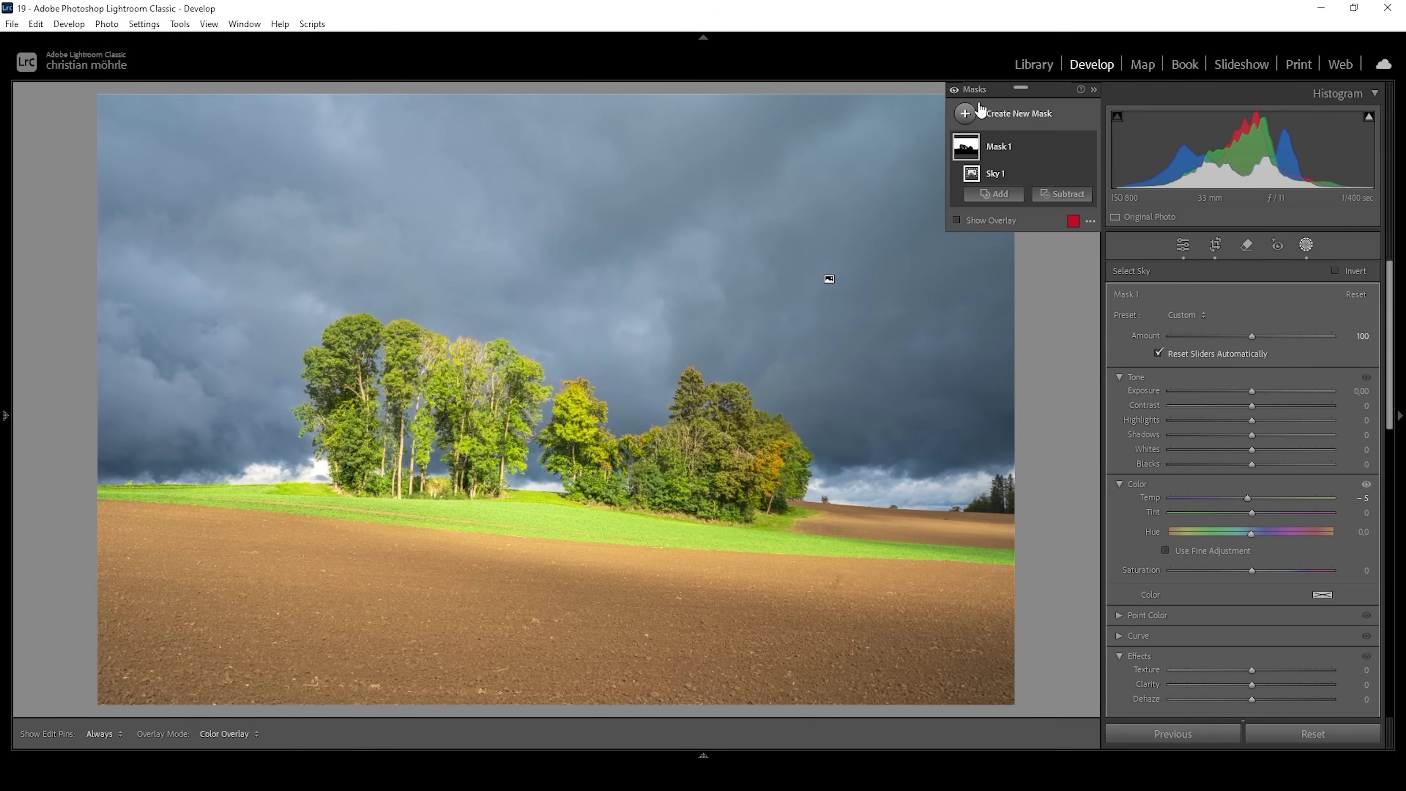
click(965, 113)
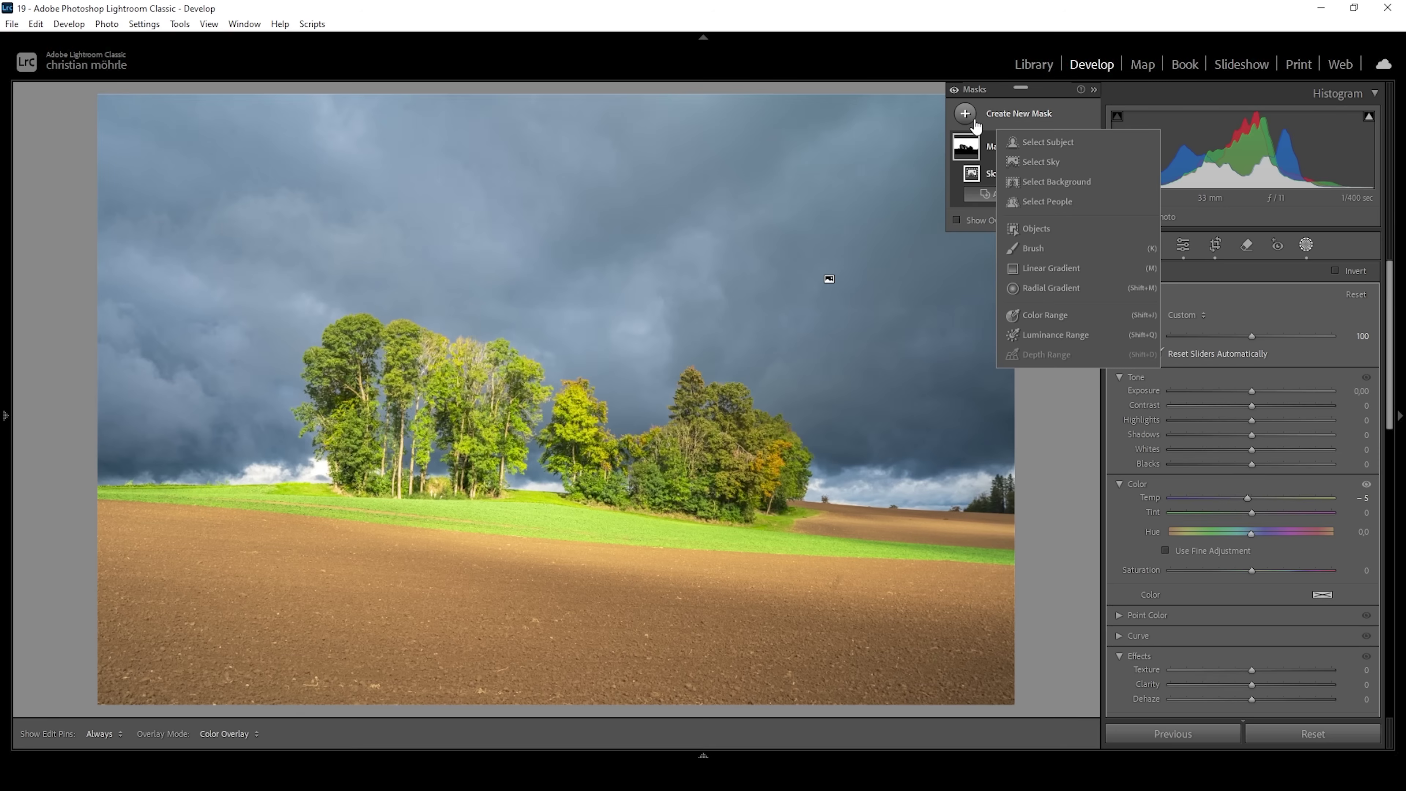
Create an inverted Select Sky mask and intersect it with a radial gradient around the trees
click(1045, 162)
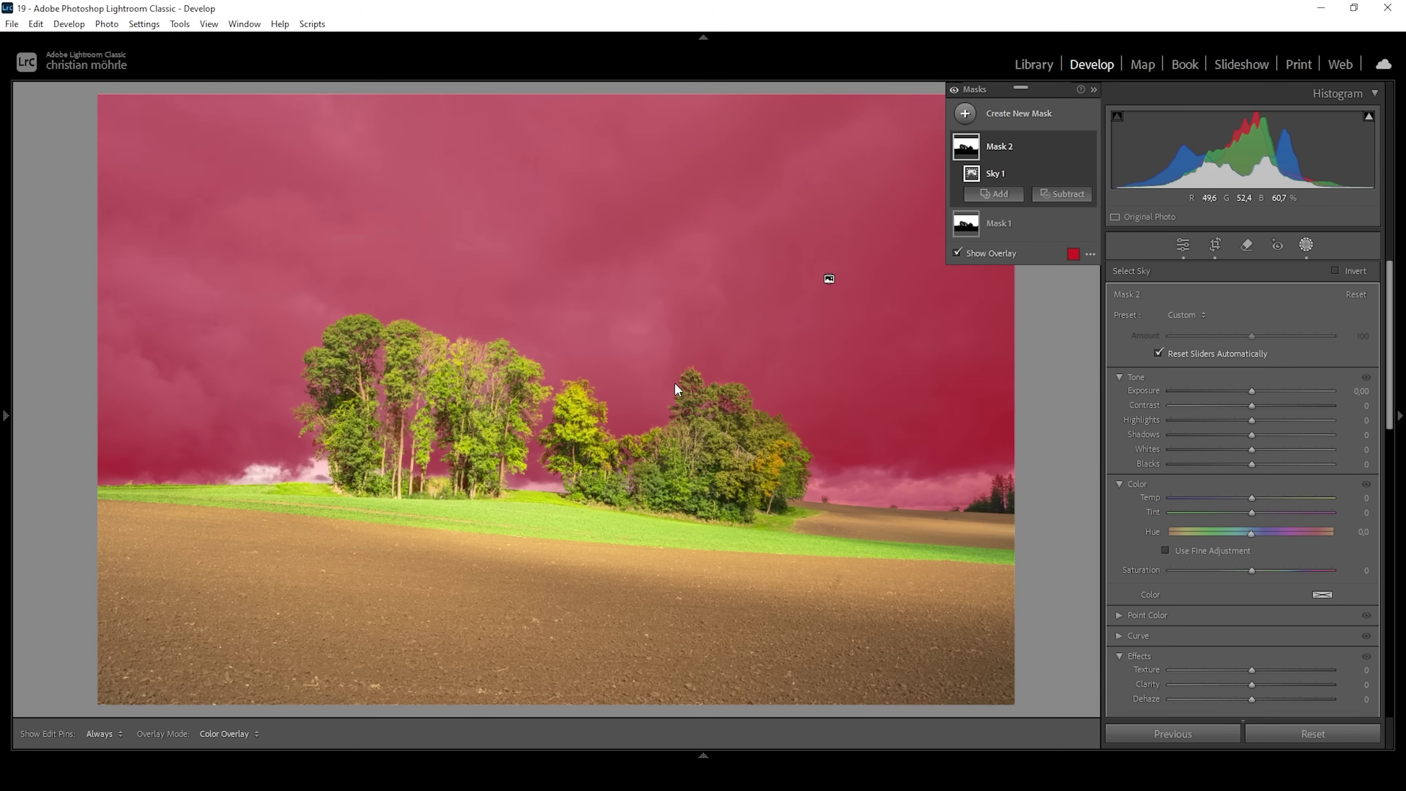
click(1334, 270)
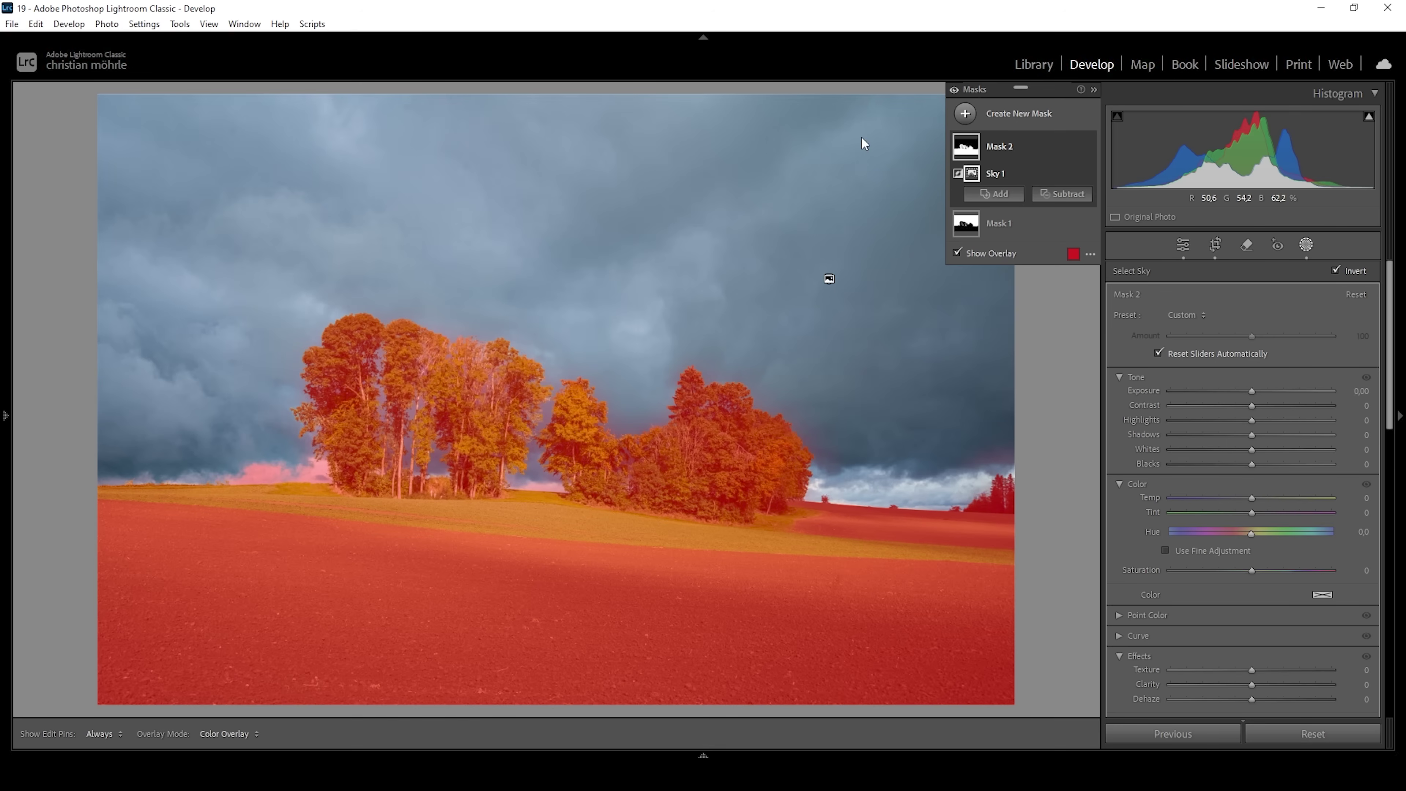
click(1072, 174)
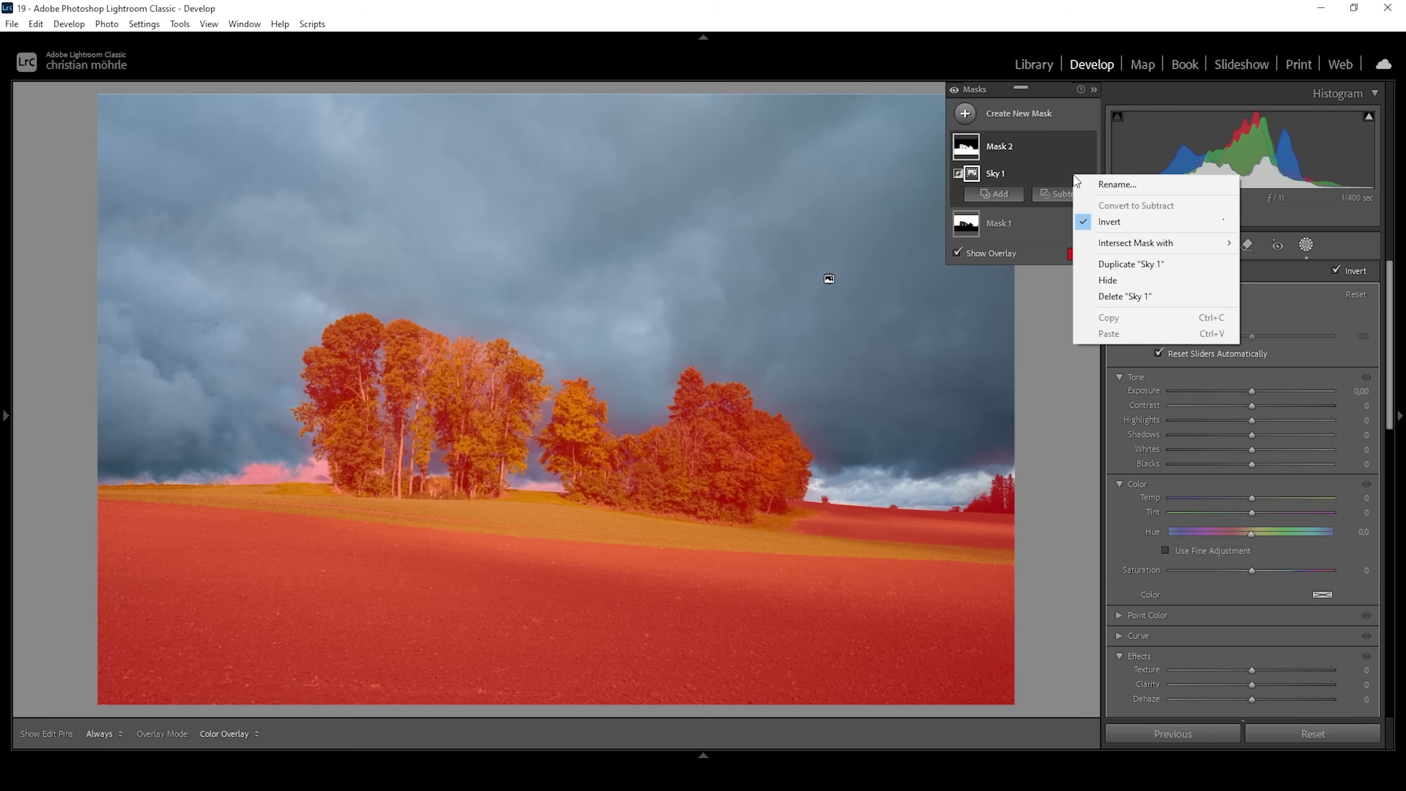
mouse_move(1148, 244)
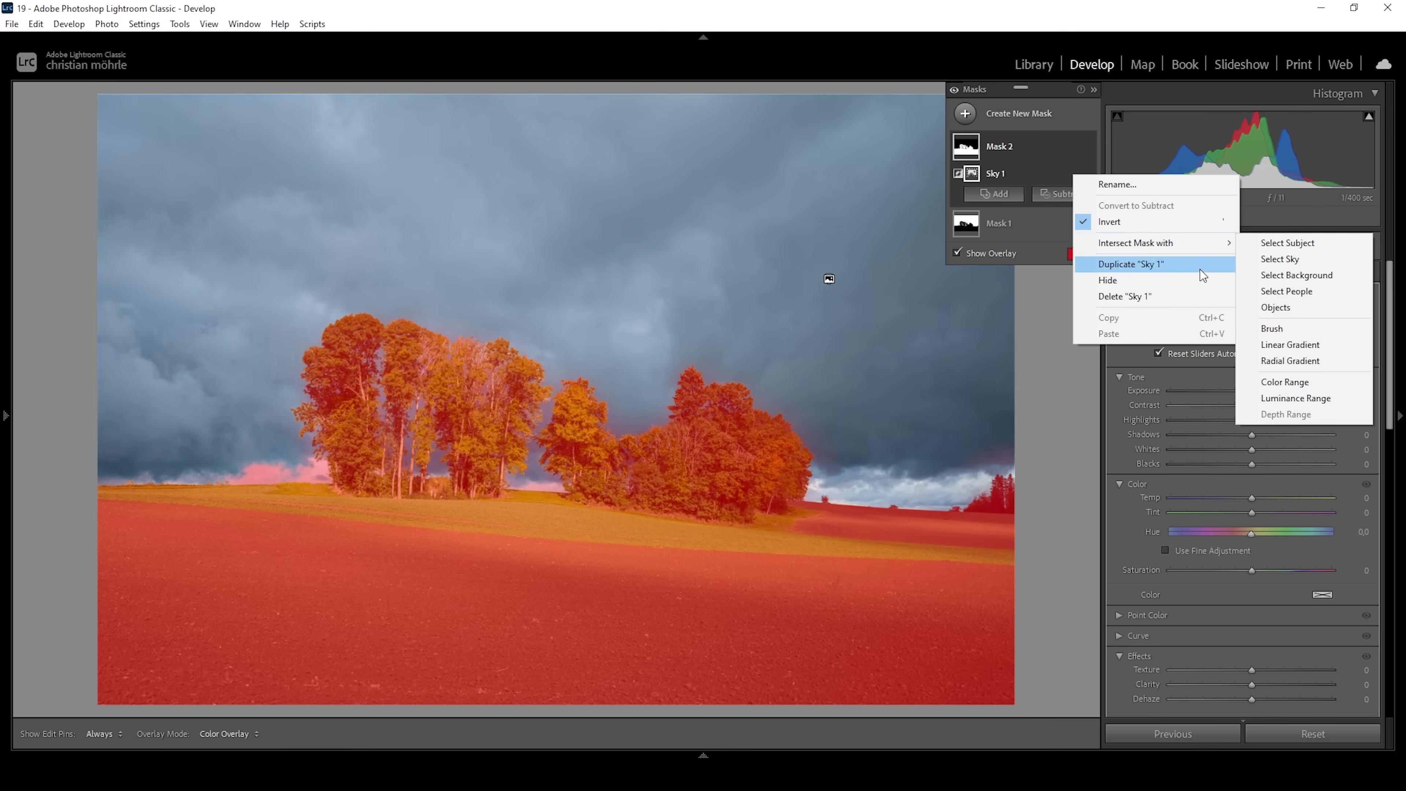
click(1274, 362)
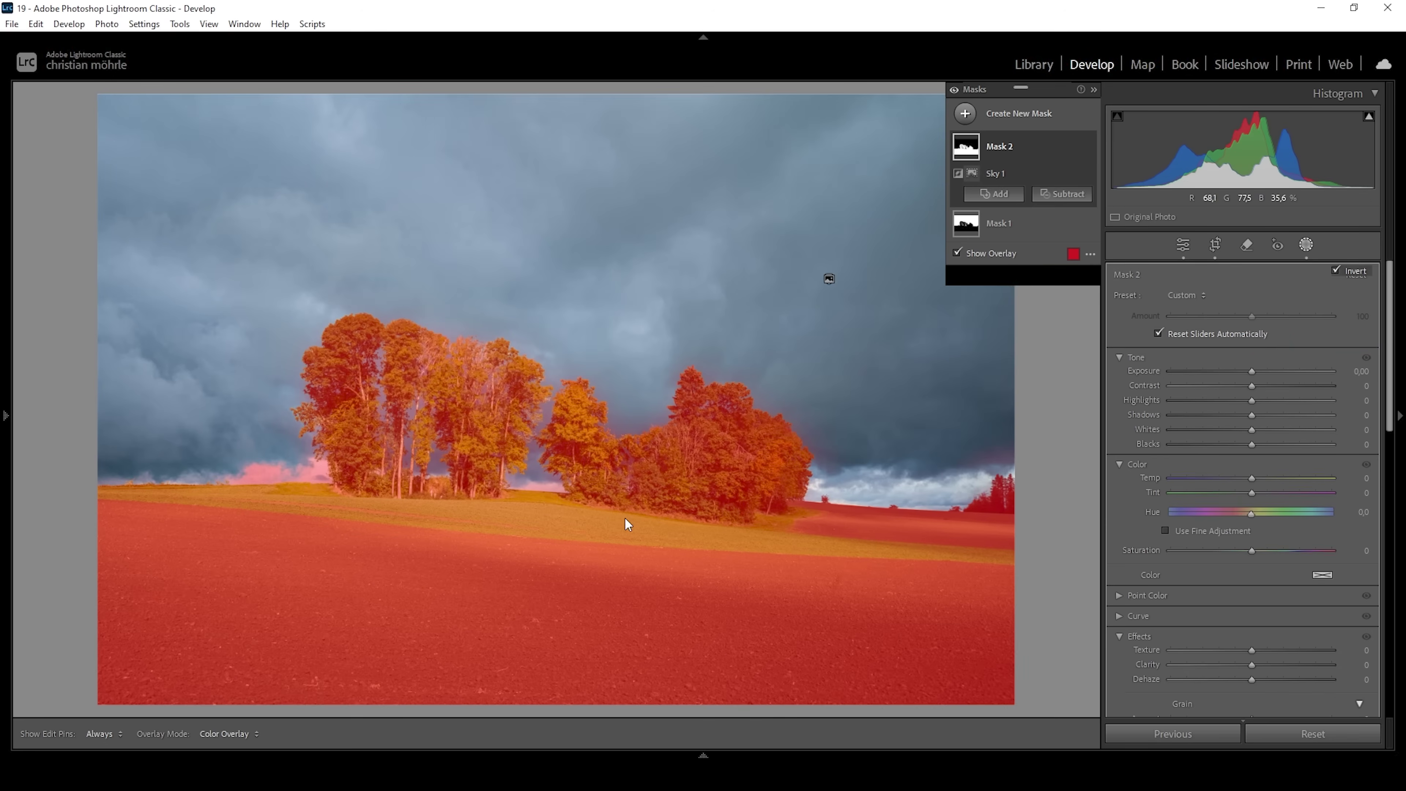
drag(546, 416, 903, 579)
Rotate and fit the ellipse over the tree group, then set Temp 5 and Saturation 4
mouse_move(922, 457)
mouse_down()
mouse_move(916, 418)
mouse_move(917, 440)
mouse_up()
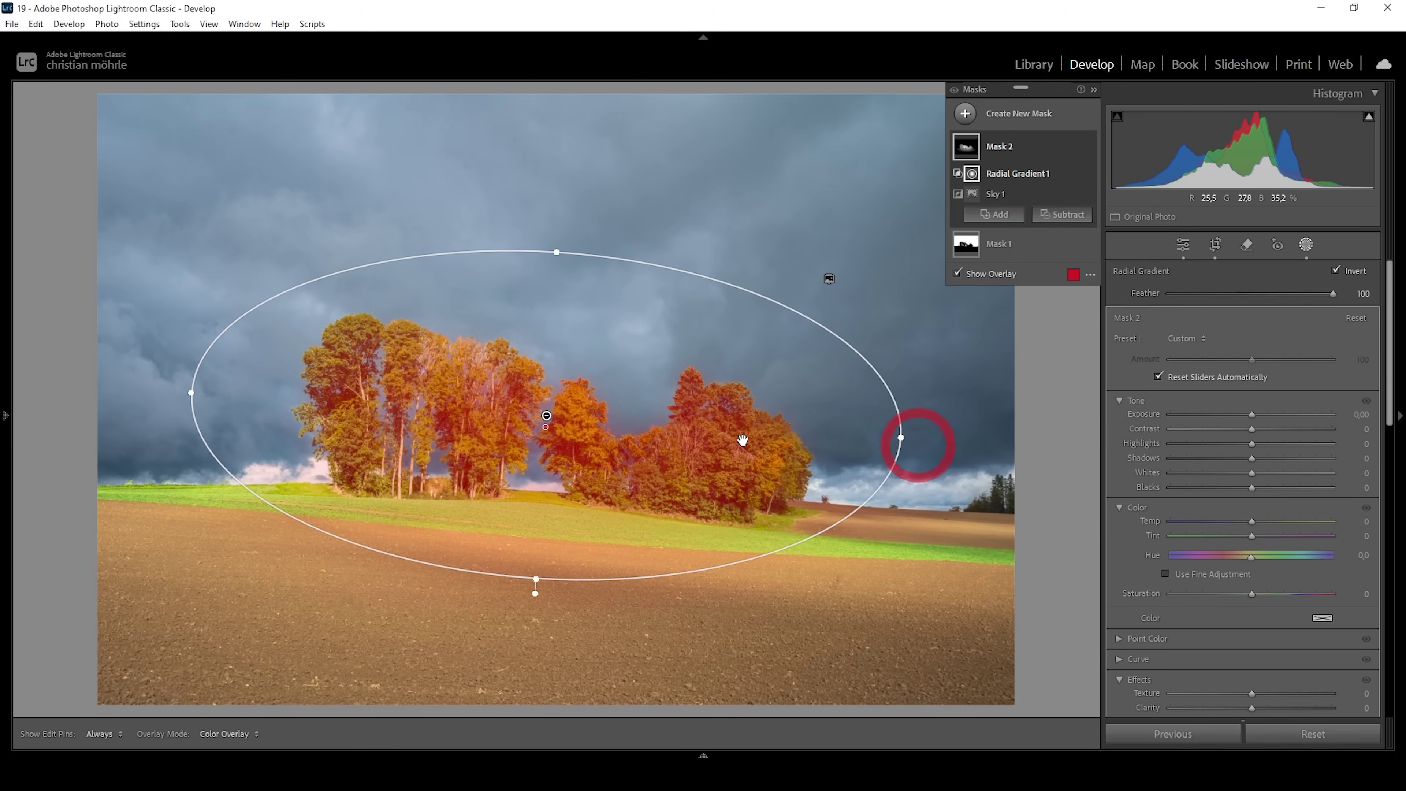
drag(714, 452, 703, 443)
drag(896, 441, 901, 441)
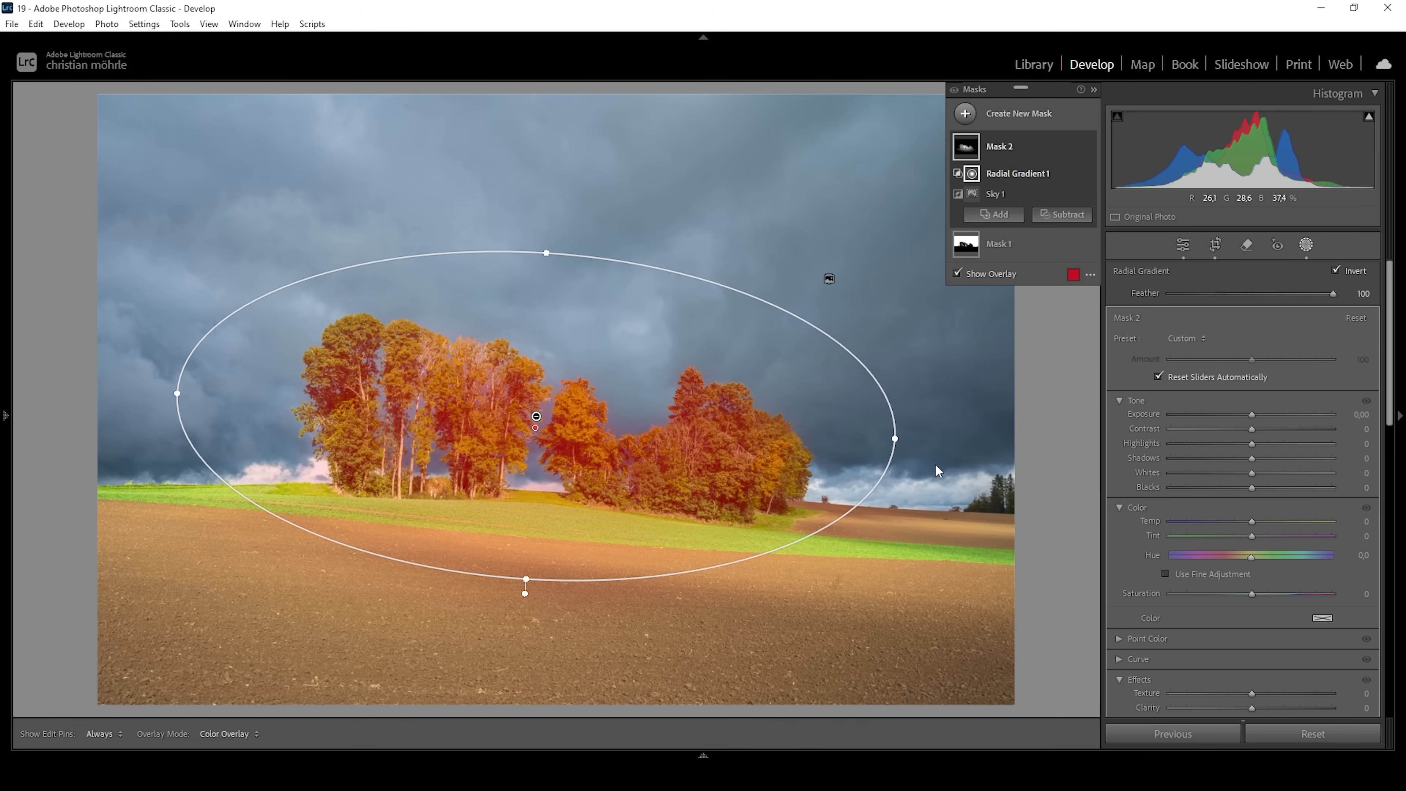
drag(1254, 521, 1258, 531)
drag(1253, 593, 1255, 597)
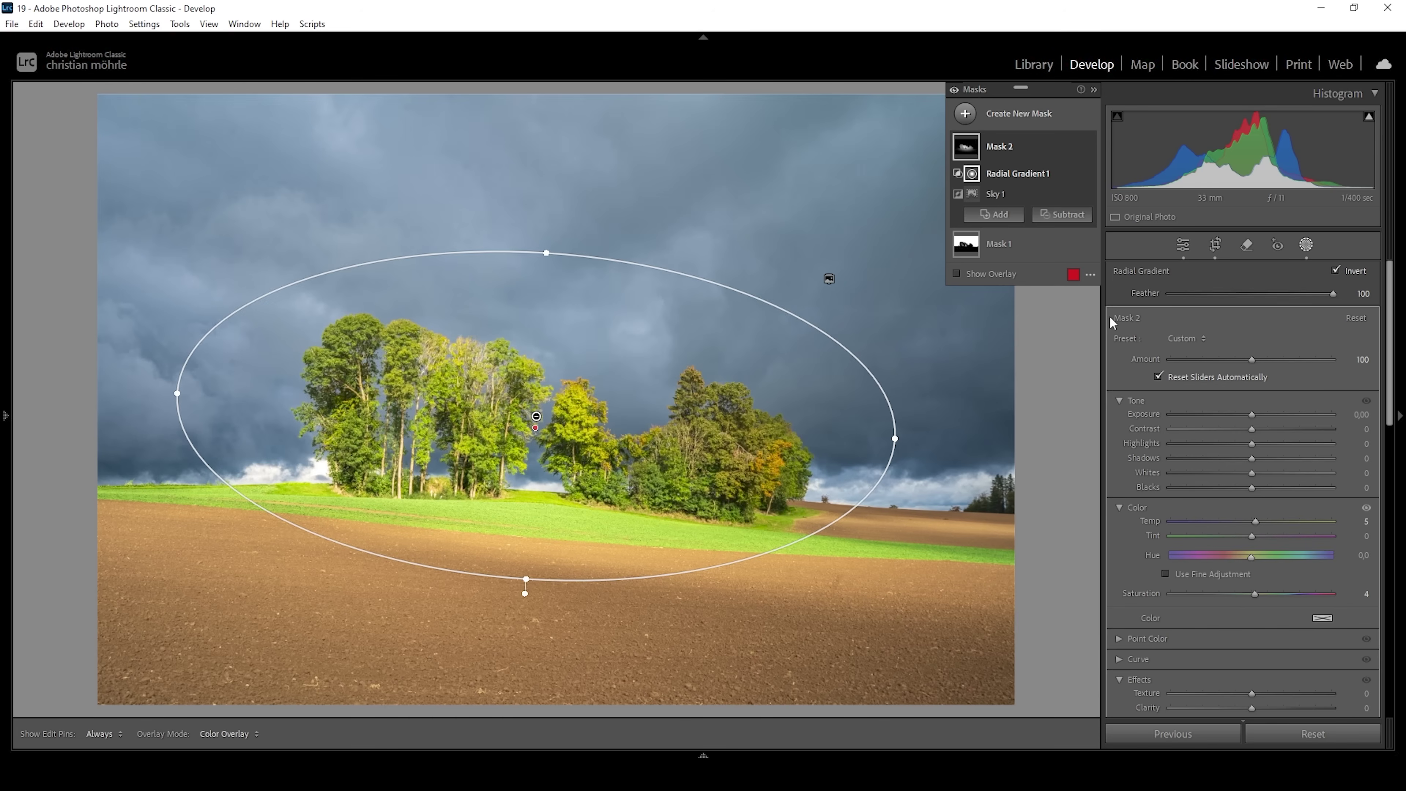
click(974, 114)
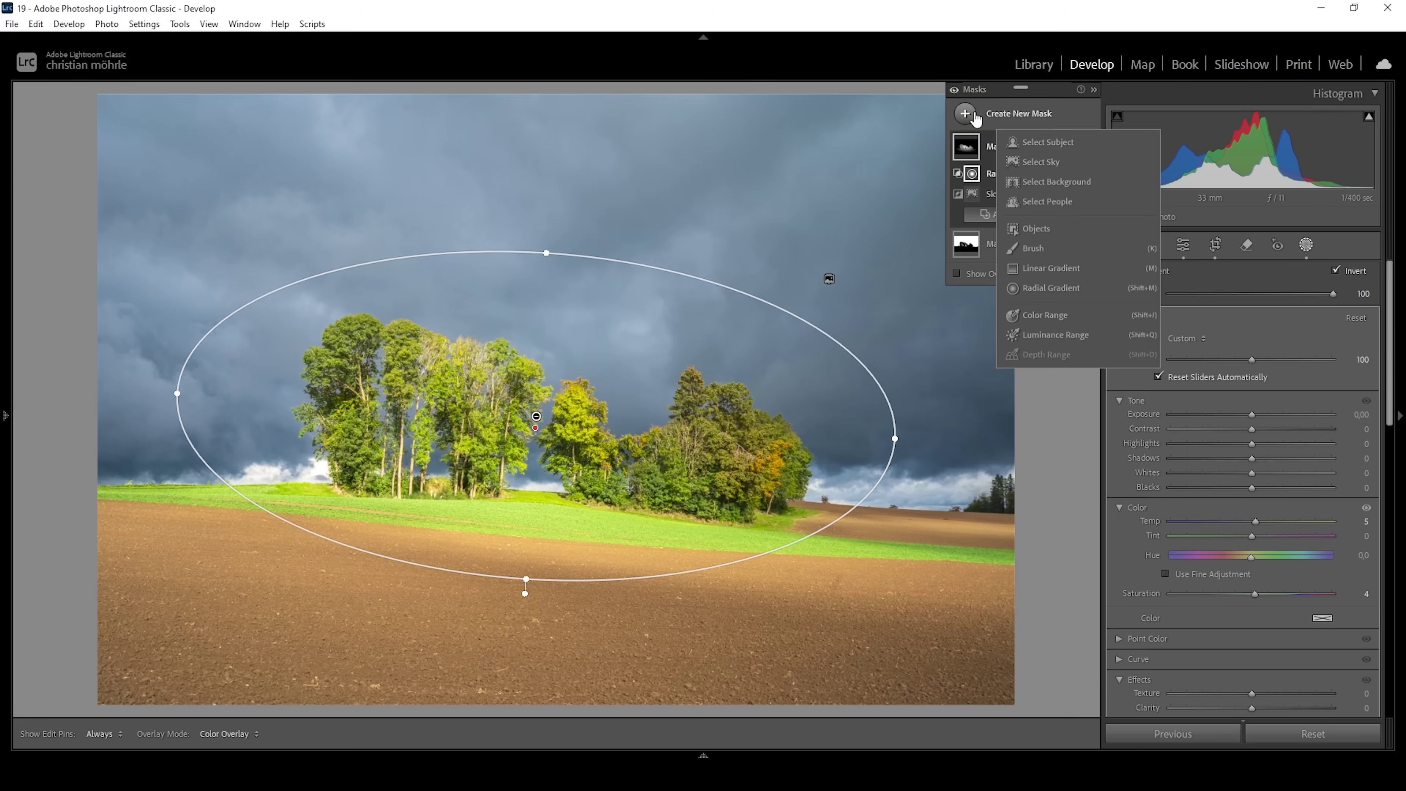
Add a linear gradient from the top of the sky to the trees with Exposure −0.27, Contrast 10, Clarity 44
click(1043, 268)
drag(619, 194, 618, 464)
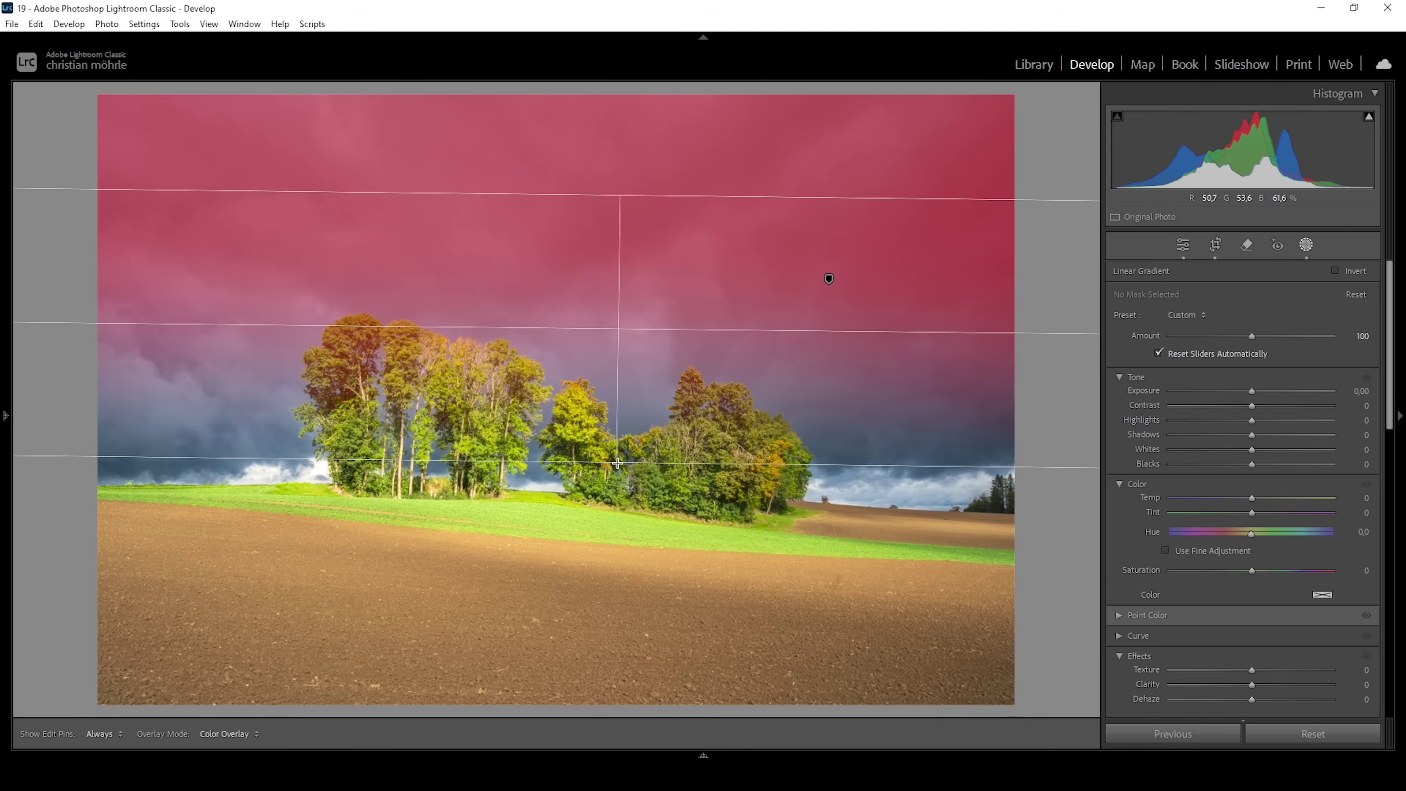
drag(620, 195, 620, 157)
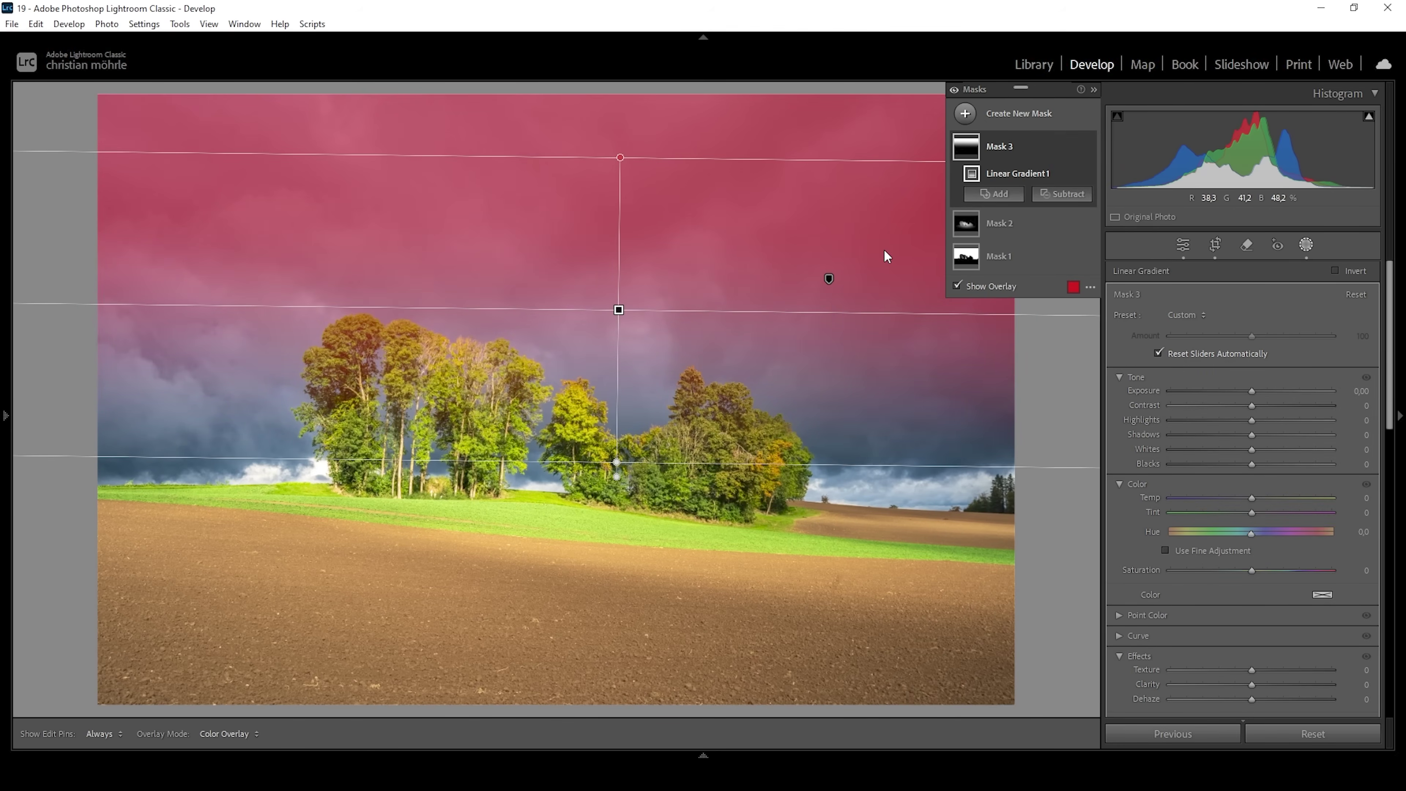
mouse_move(1251, 391)
mouse_down()
mouse_move(1237, 395)
mouse_move(1263, 405)
mouse_up()
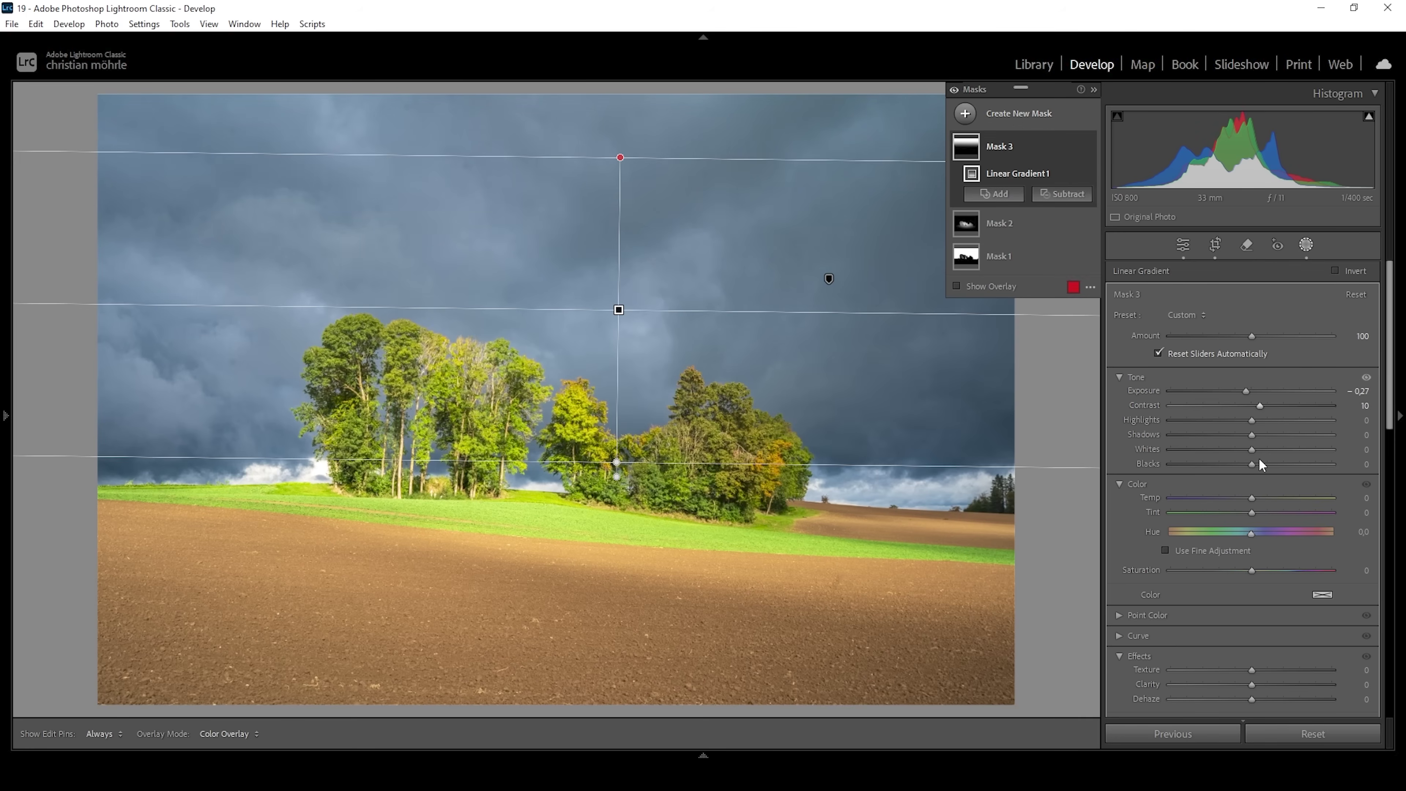
scroll(1262, 543, down, 5)
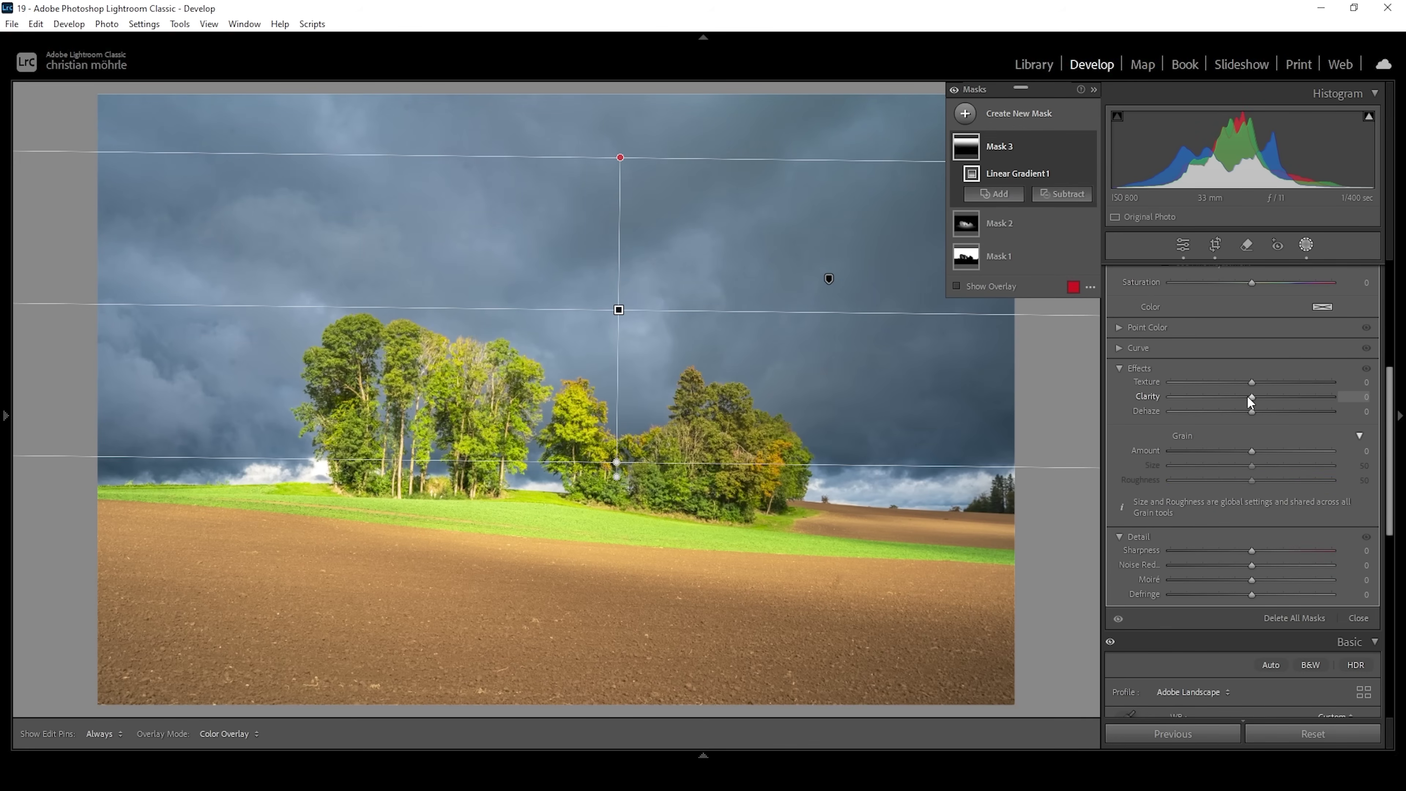
drag(1247, 395, 1283, 395)
scroll(1256, 446, up, 5)
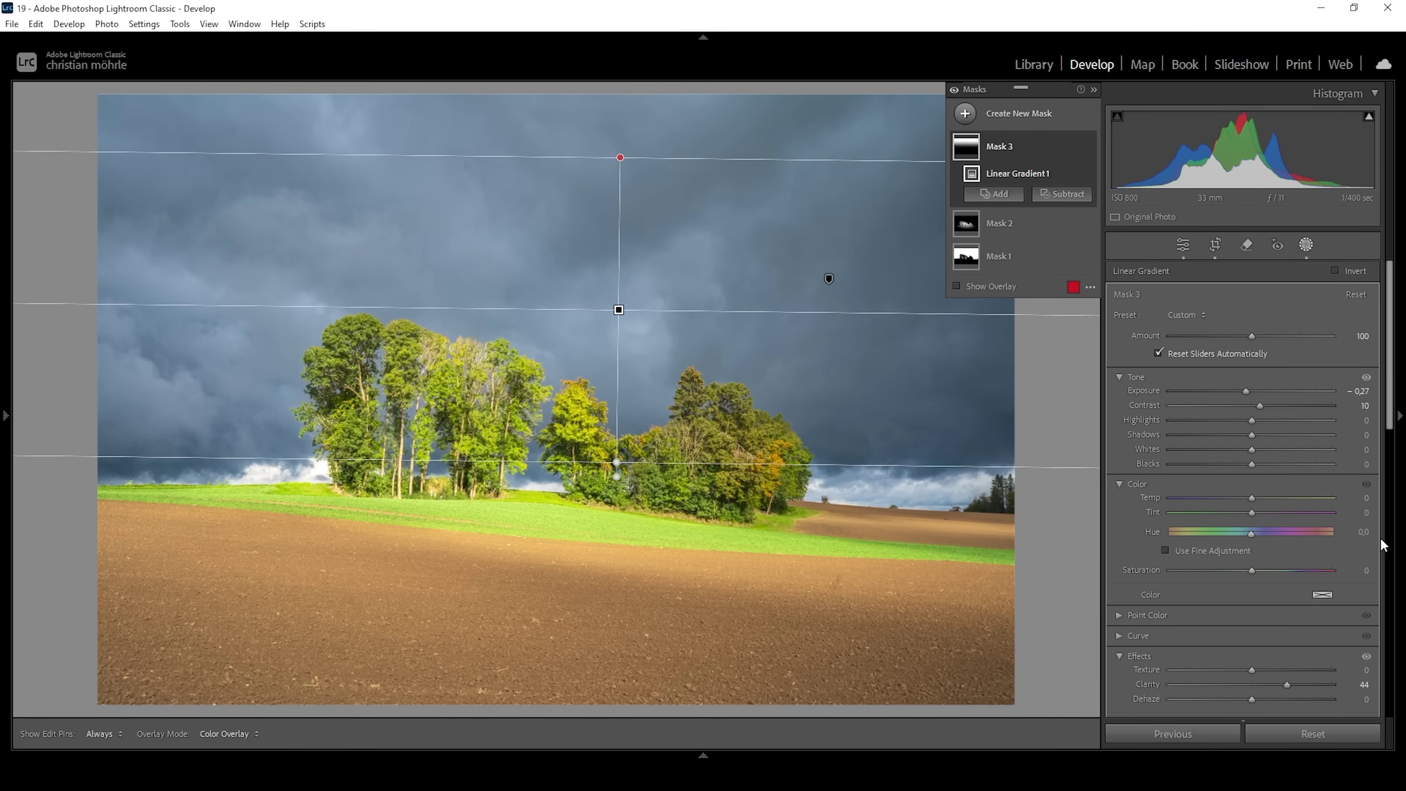
click(966, 113)
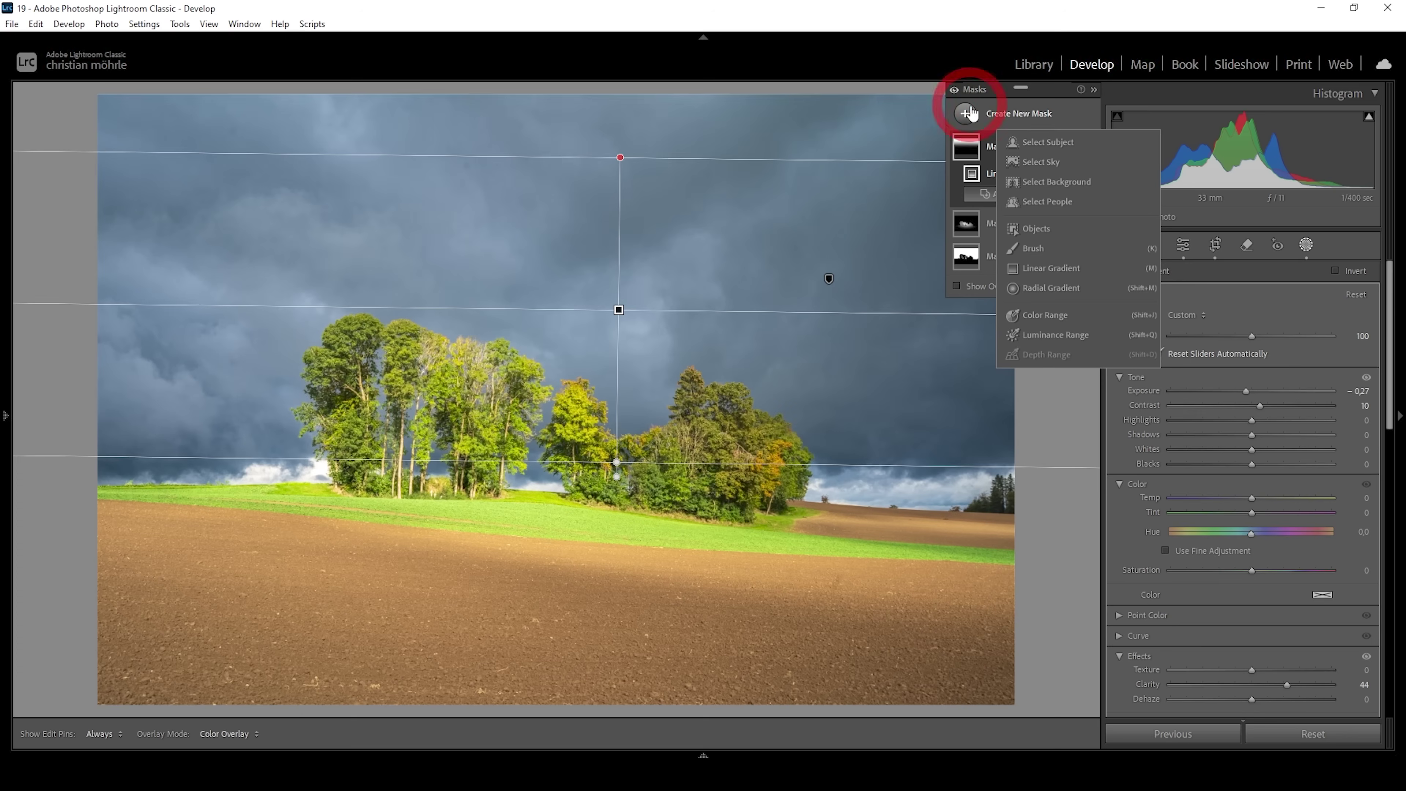
Add a diagonal linear gradient over the top-left sky and darken it slightly
click(1062, 267)
drag(314, 154, 429, 475)
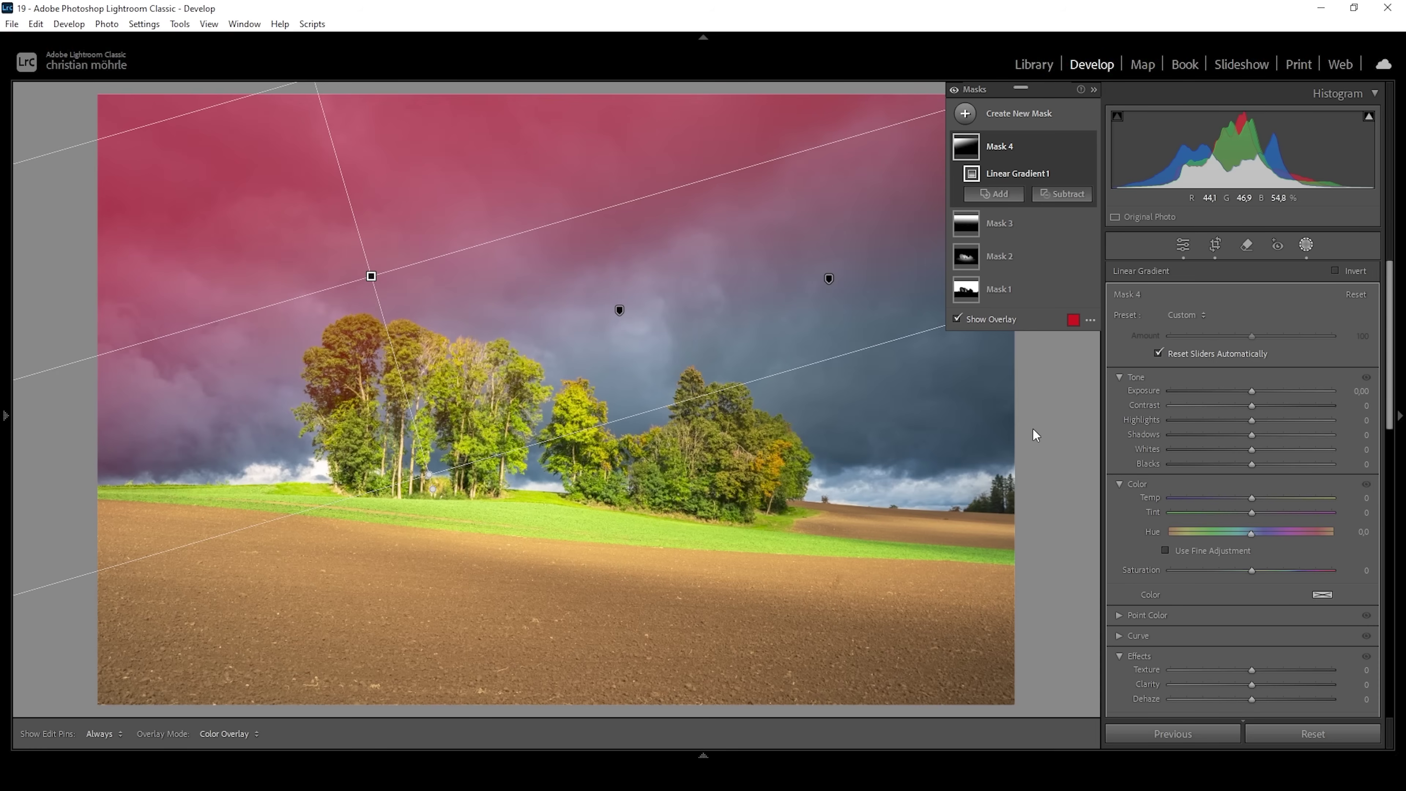
drag(1250, 389, 1244, 390)
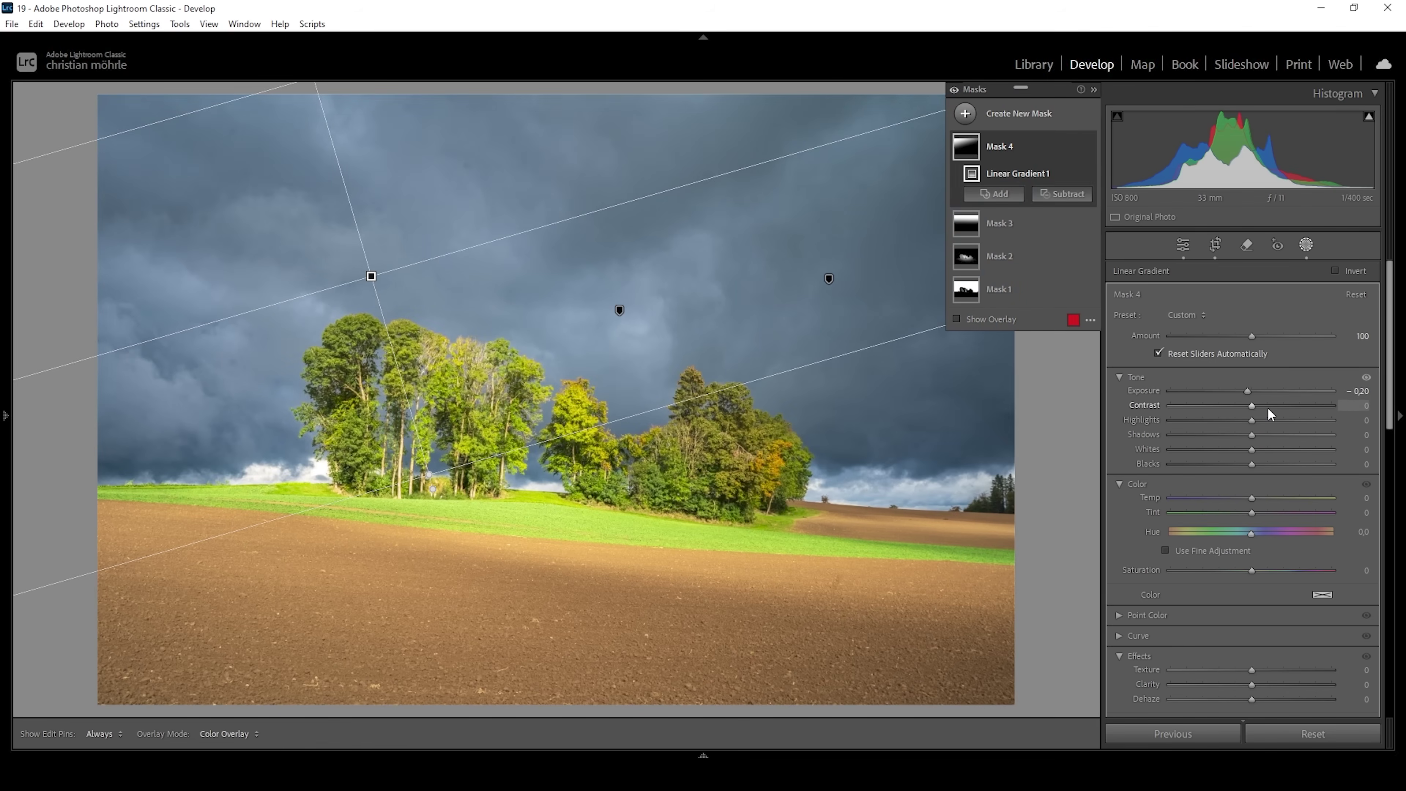
scroll(1270, 432, down, 4)
drag(1253, 492, 1266, 491)
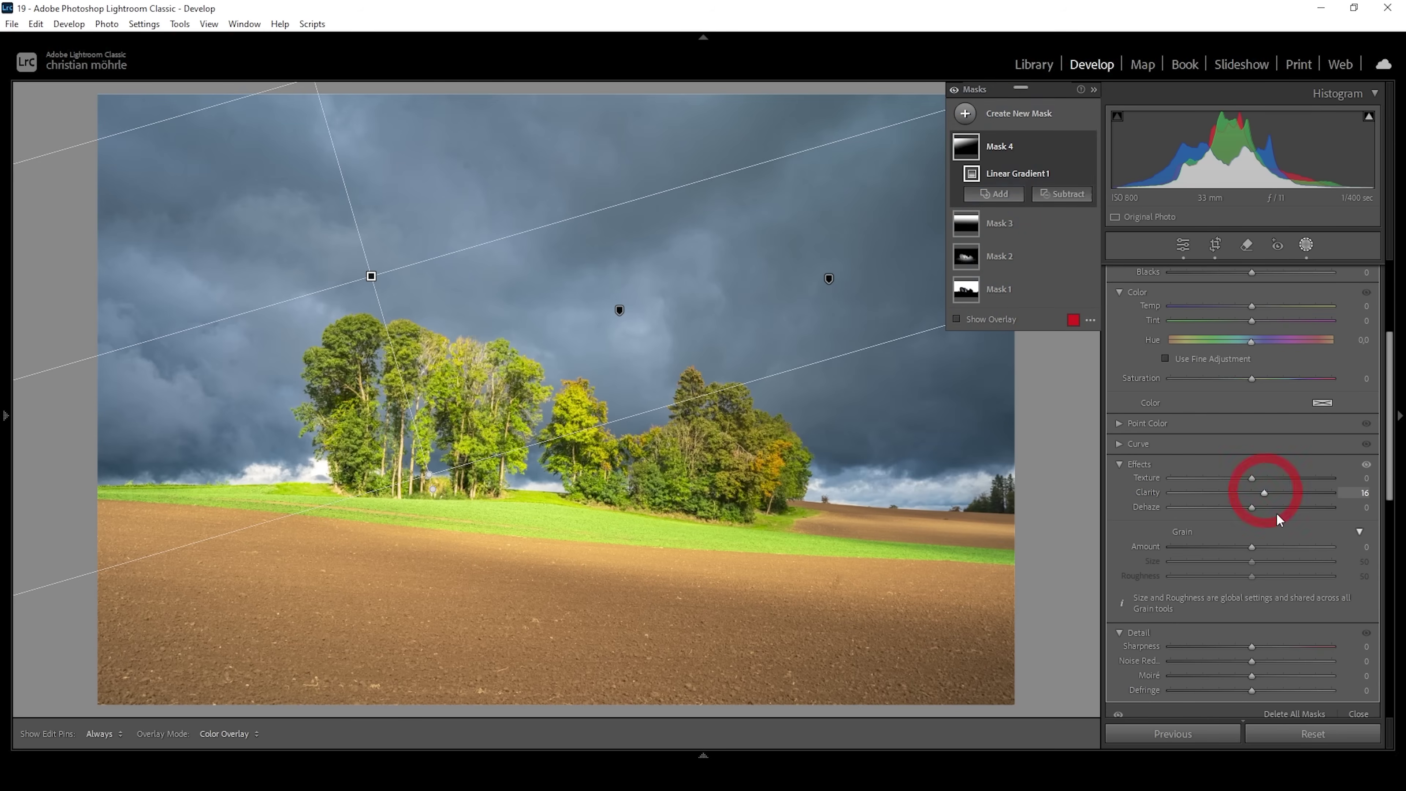
Add another sky gradient from the top with exposure −0.60, contrast 67 and saturation −19
click(965, 113)
click(1053, 277)
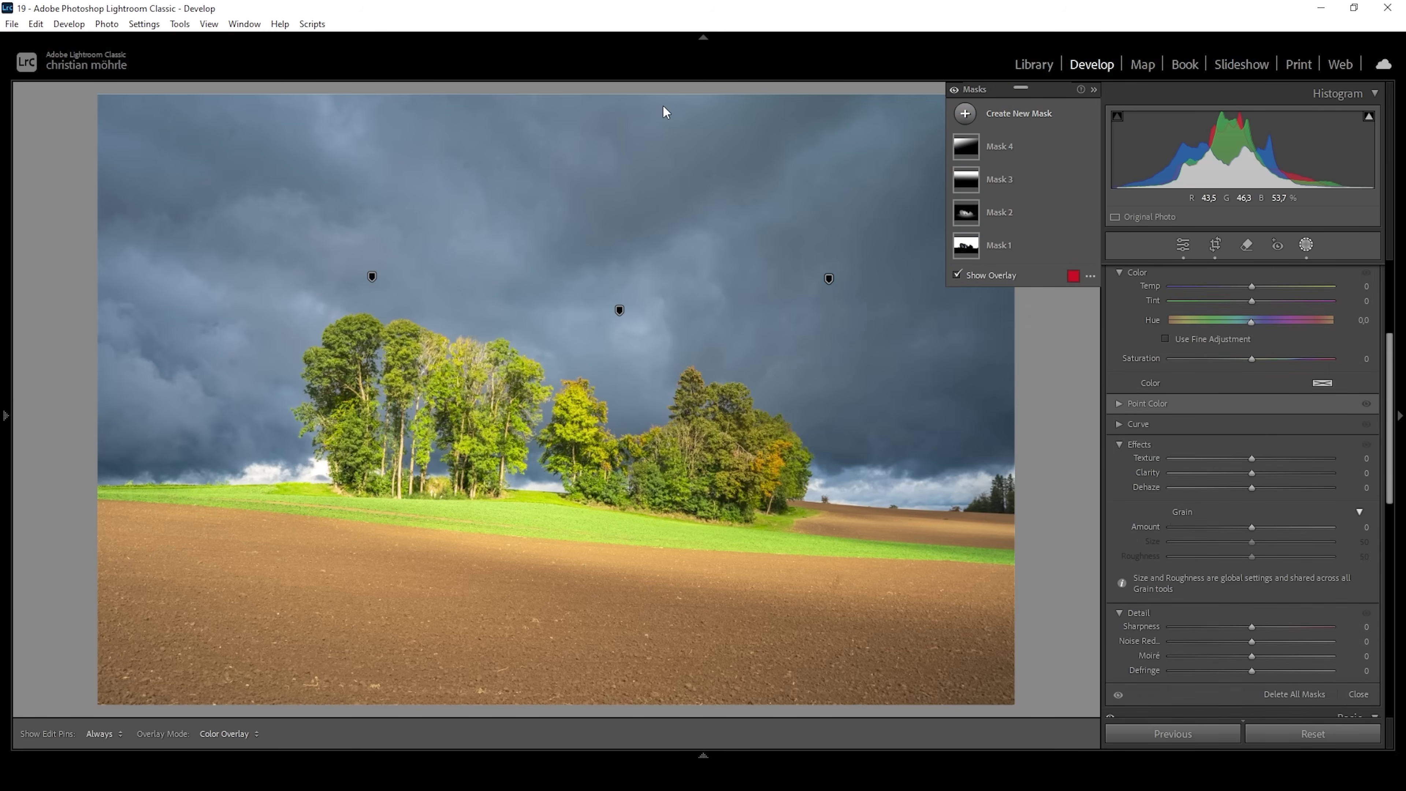
drag(641, 91, 650, 302)
scroll(1259, 429, up, 5)
drag(1250, 391, 1239, 390)
drag(1252, 405, 1320, 407)
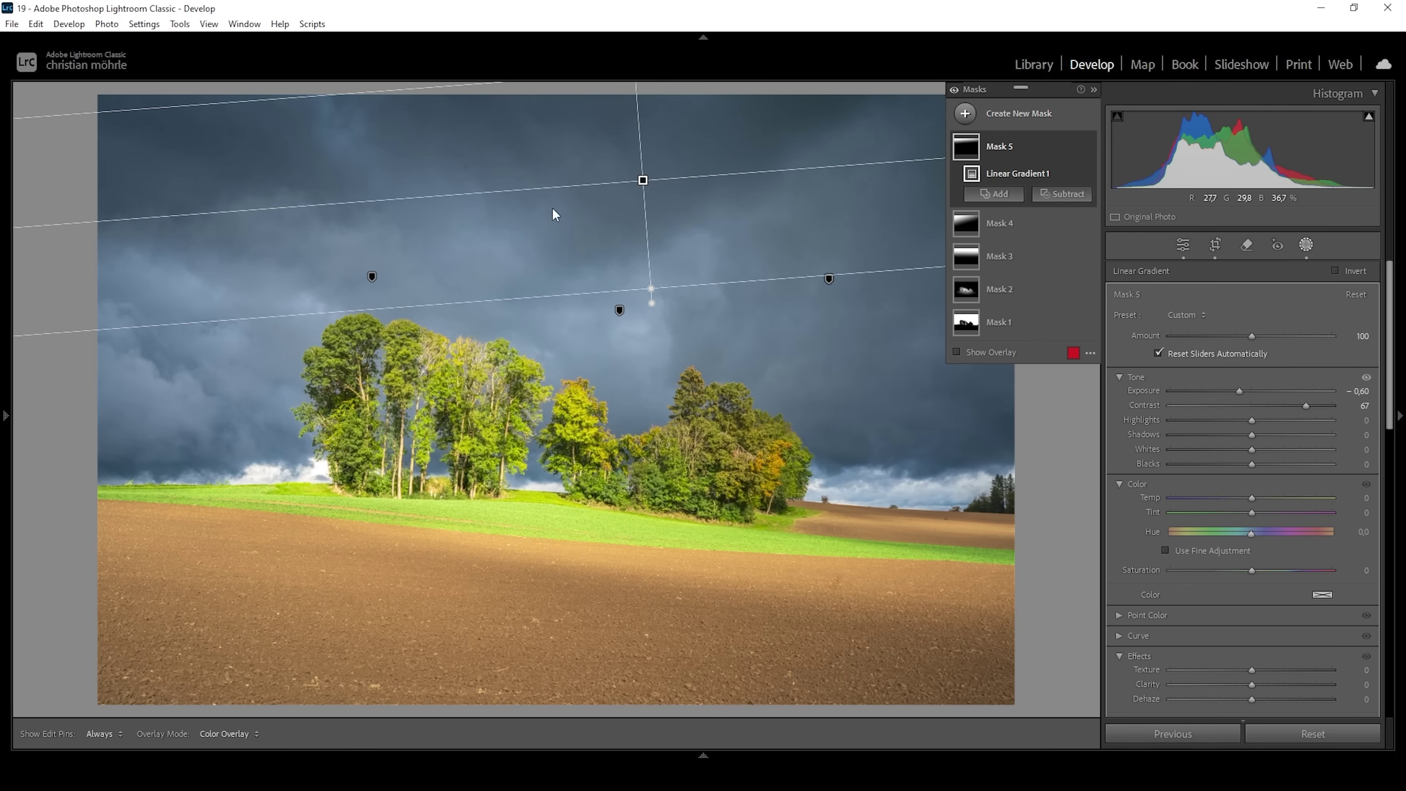
drag(1252, 571, 1244, 570)
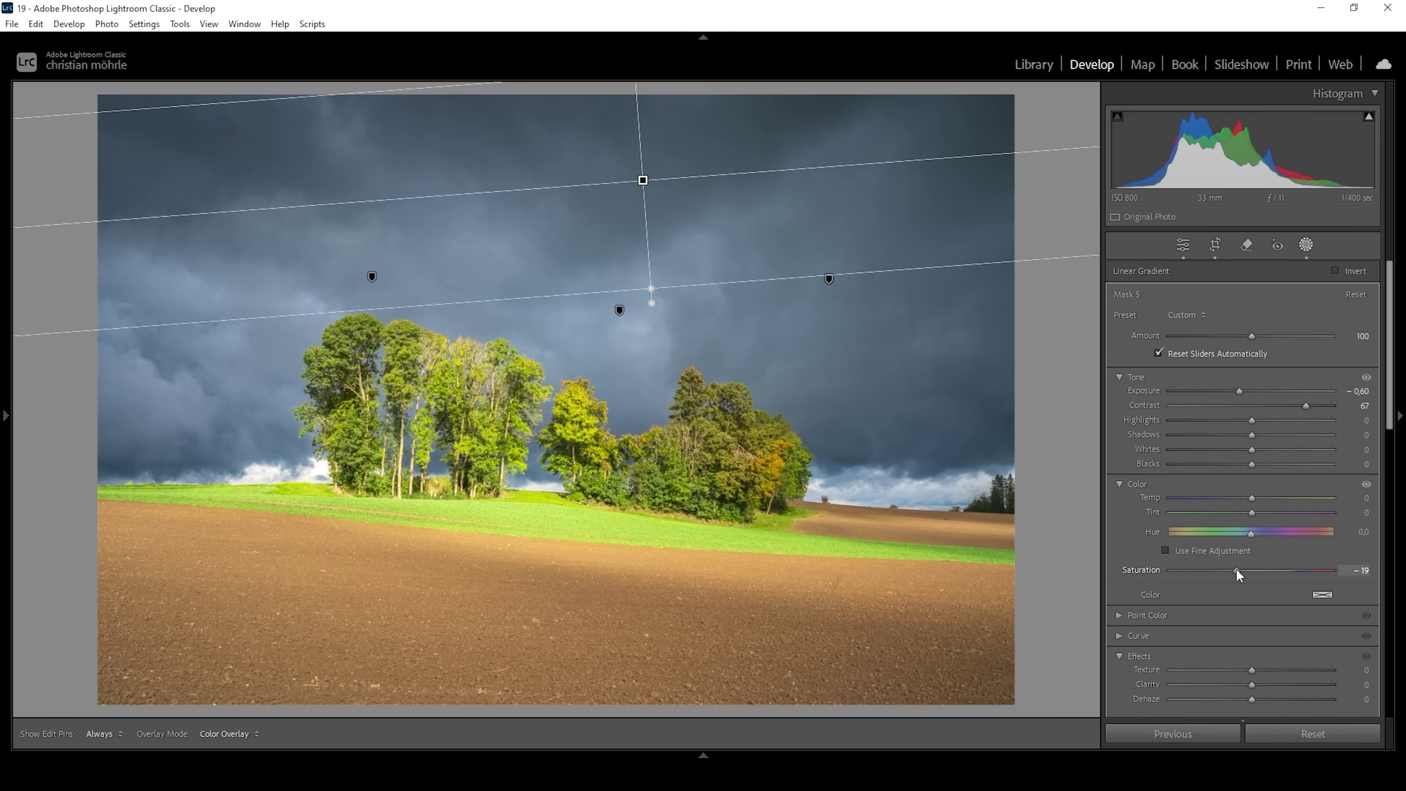
drag(1235, 569, 1236, 555)
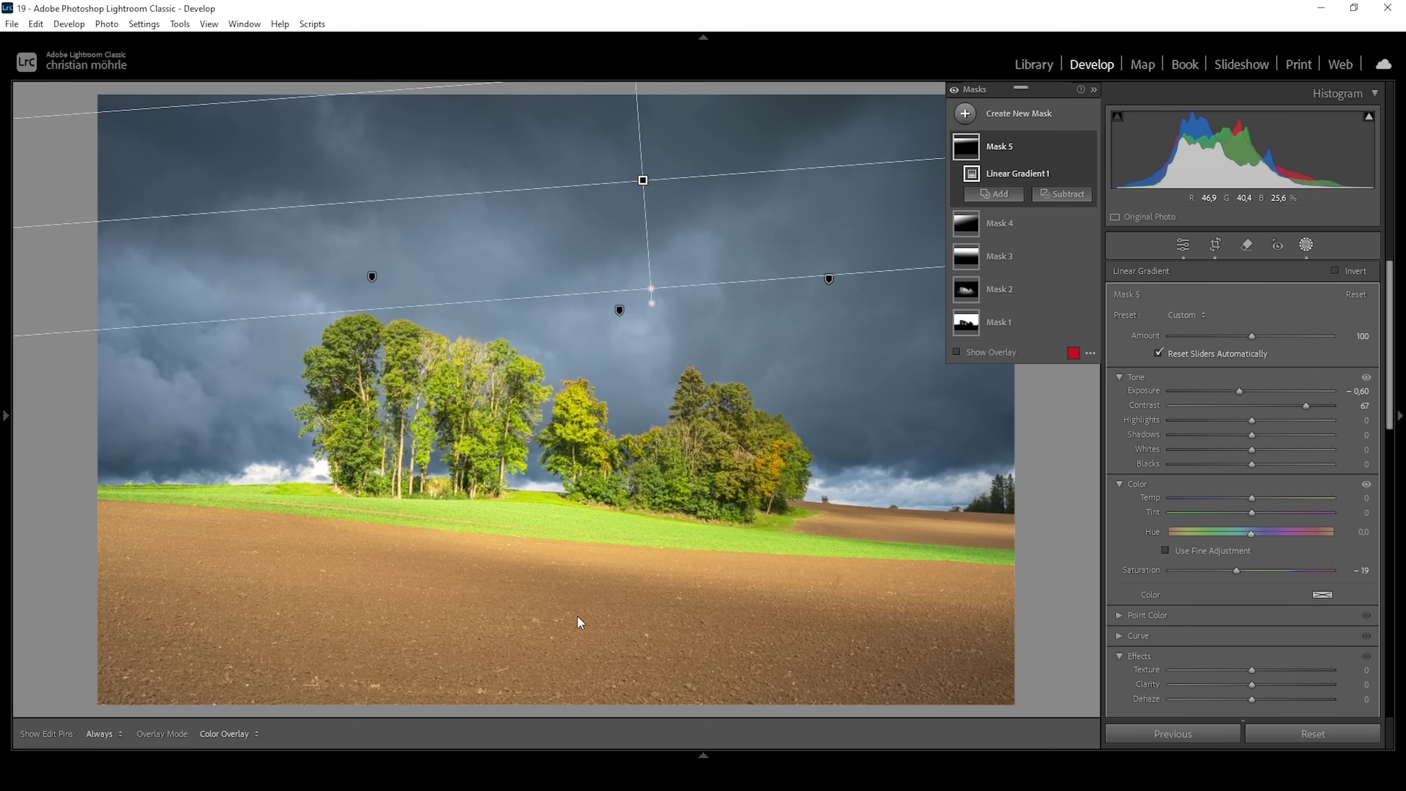
Add a linear gradient over the foreground field with exposure −0.60
click(972, 115)
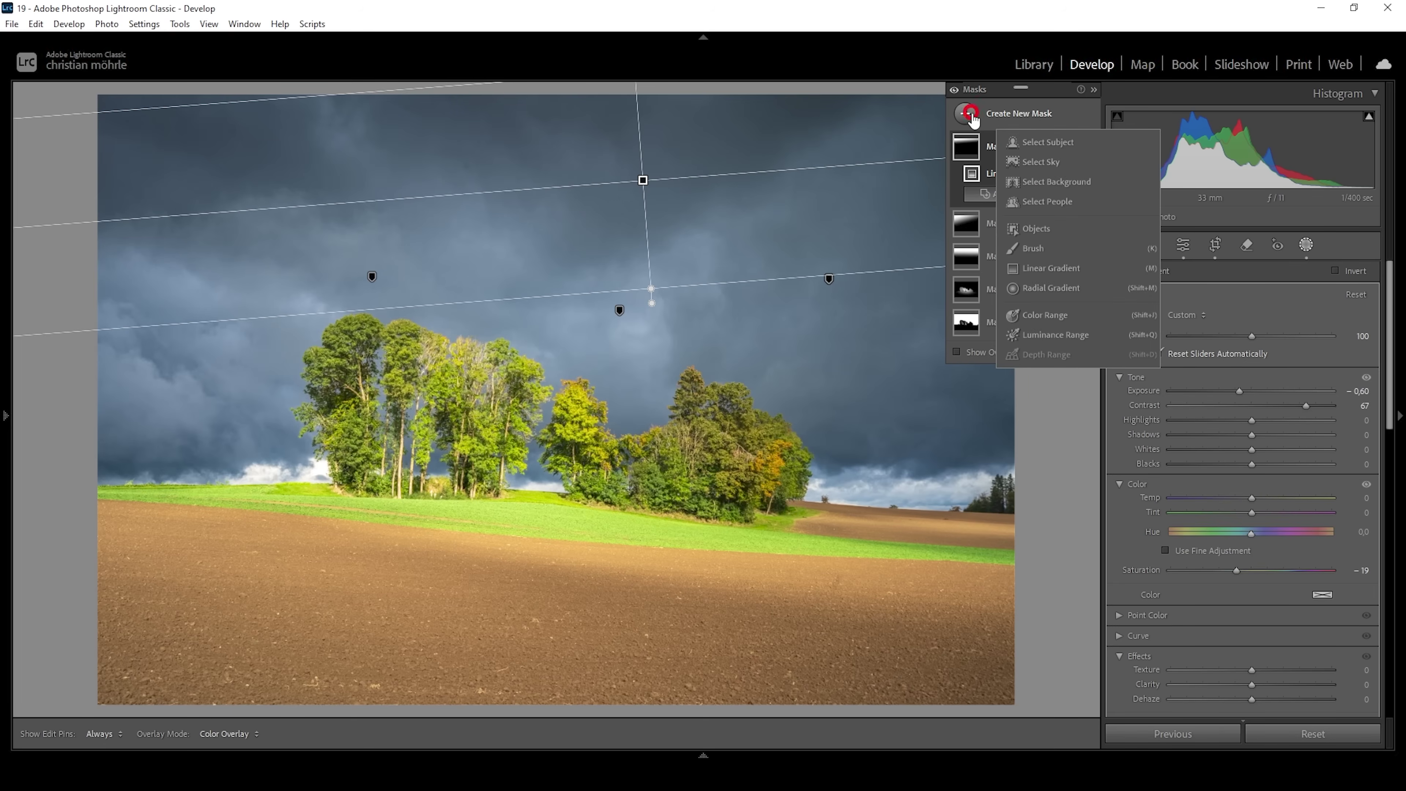
click(1044, 264)
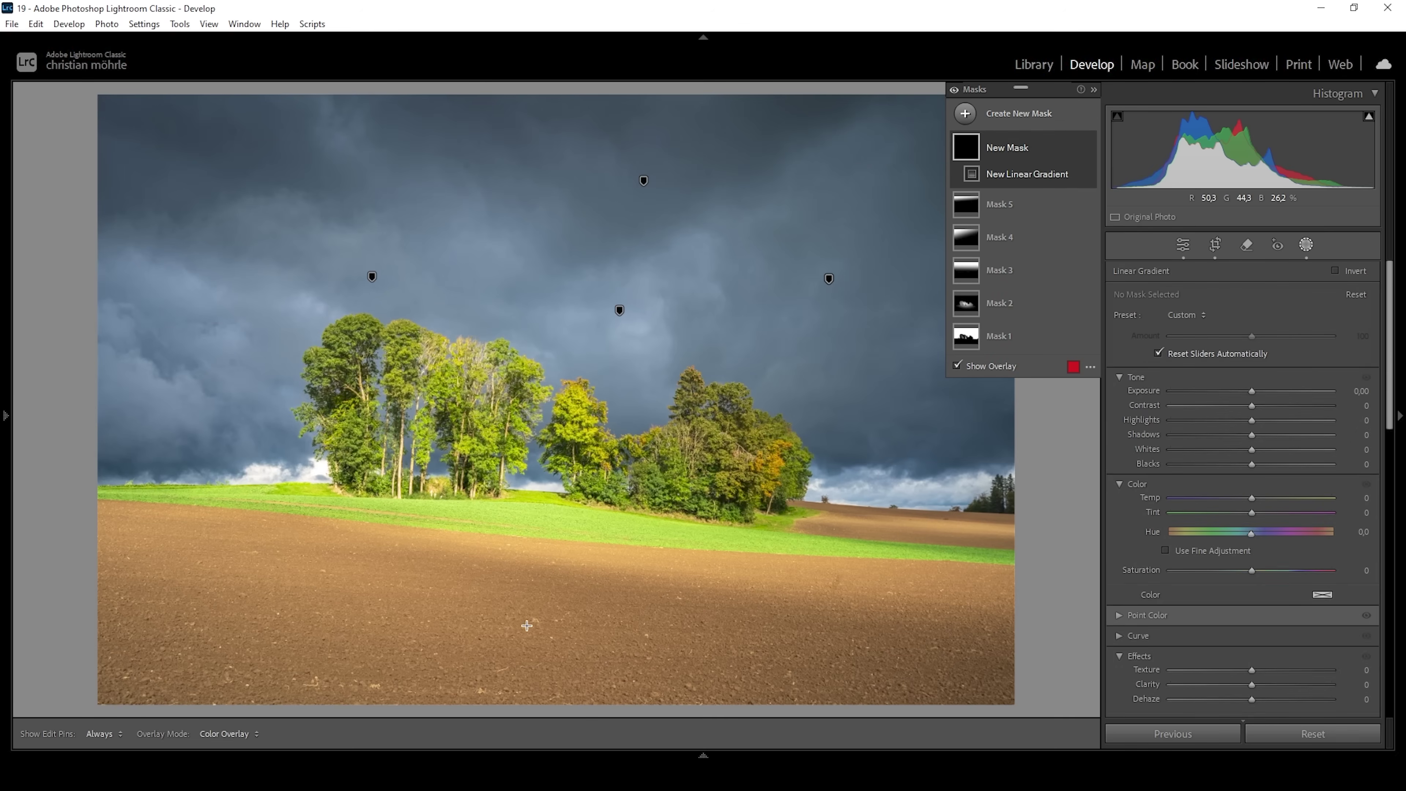
drag(526, 626, 526, 524)
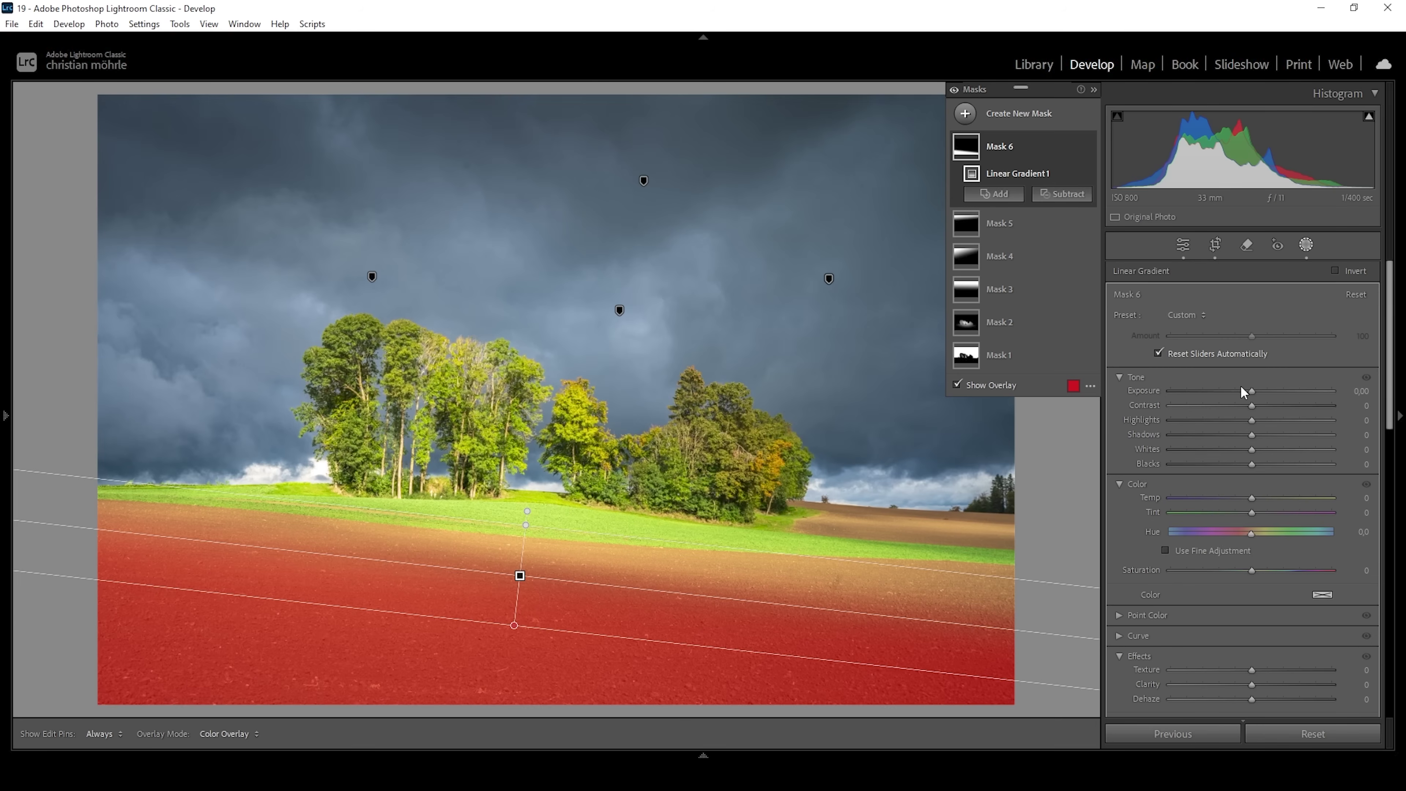
drag(1249, 392, 1222, 389)
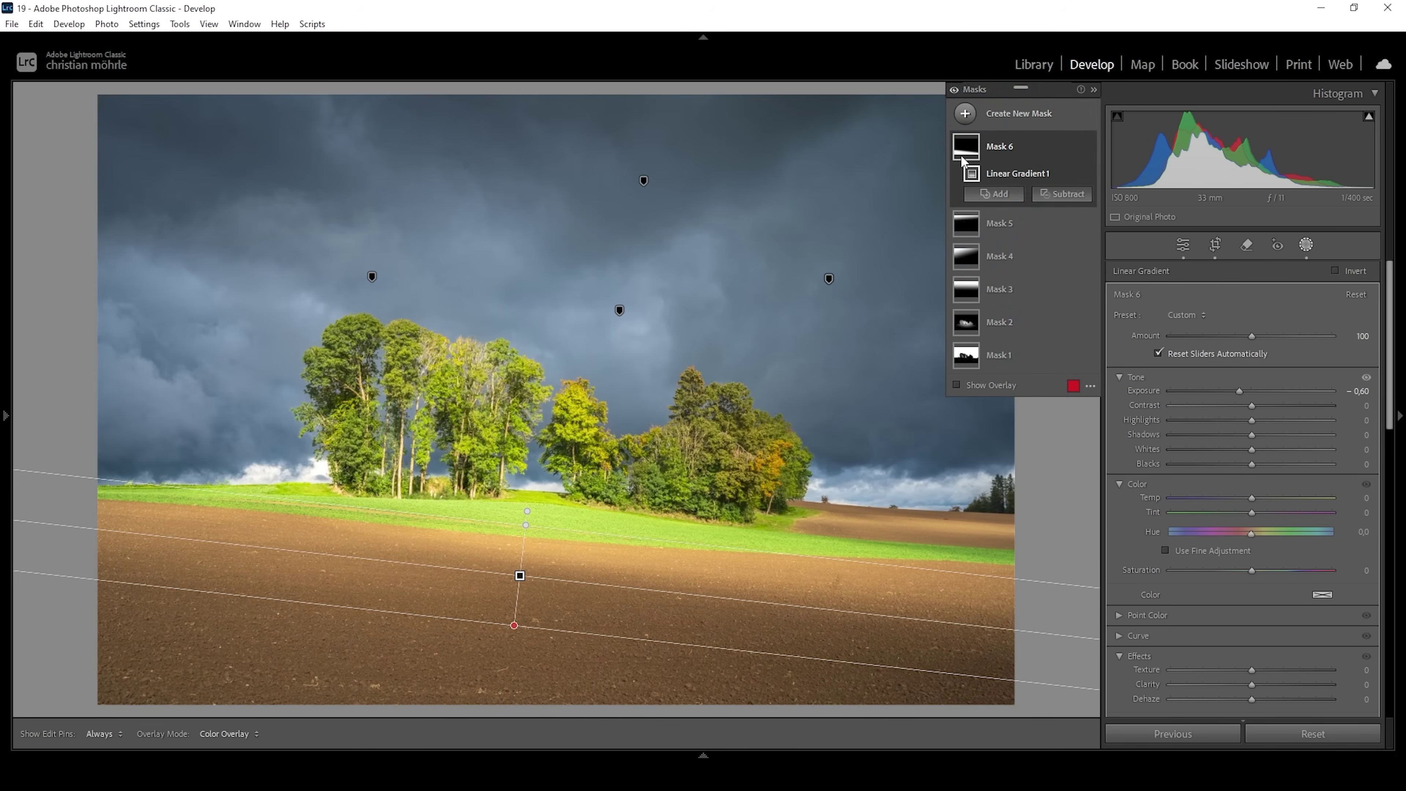
Add a second field gradient from the photo's bottom at exposure −0.56, then hide mask effects to compare
click(966, 114)
click(1061, 268)
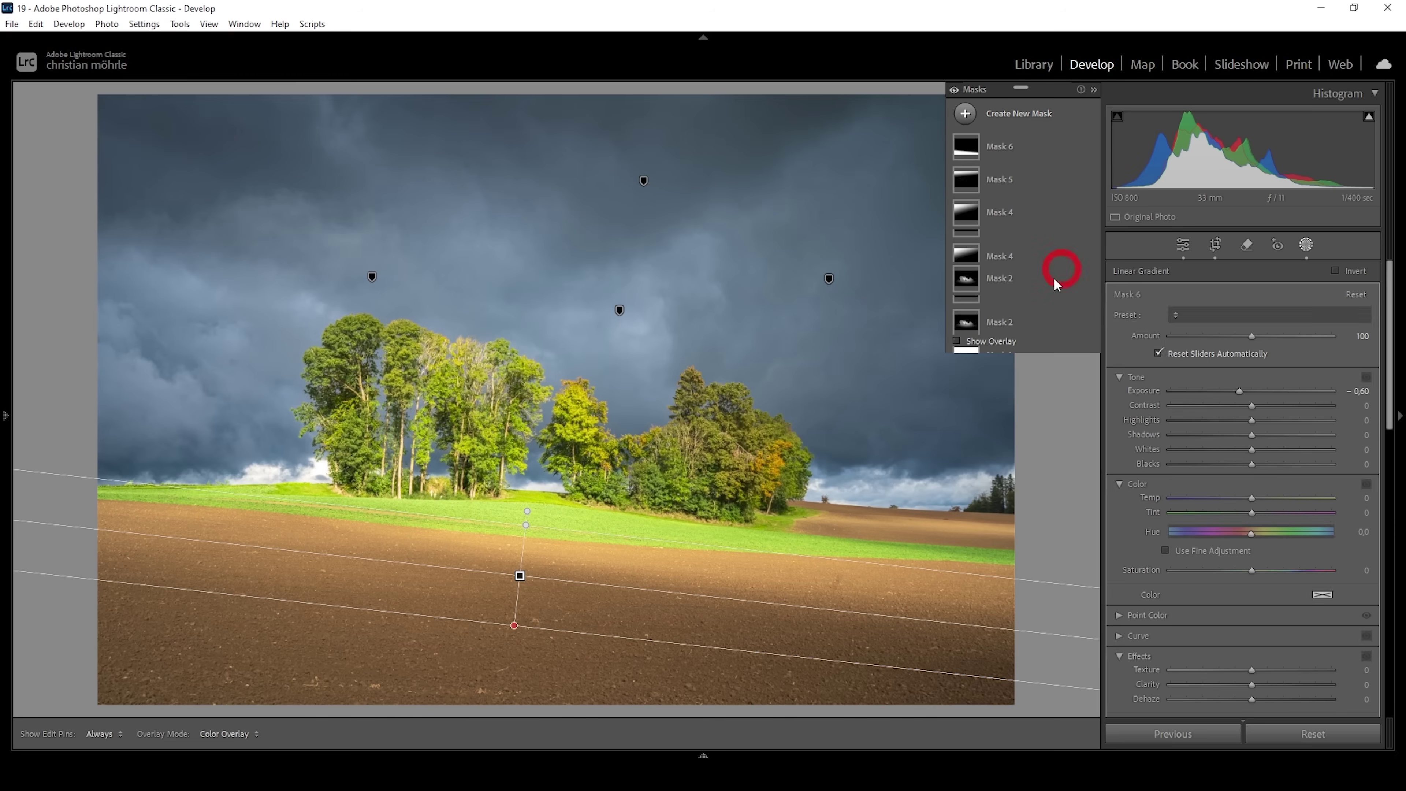
drag(443, 698, 459, 598)
drag(446, 699, 444, 722)
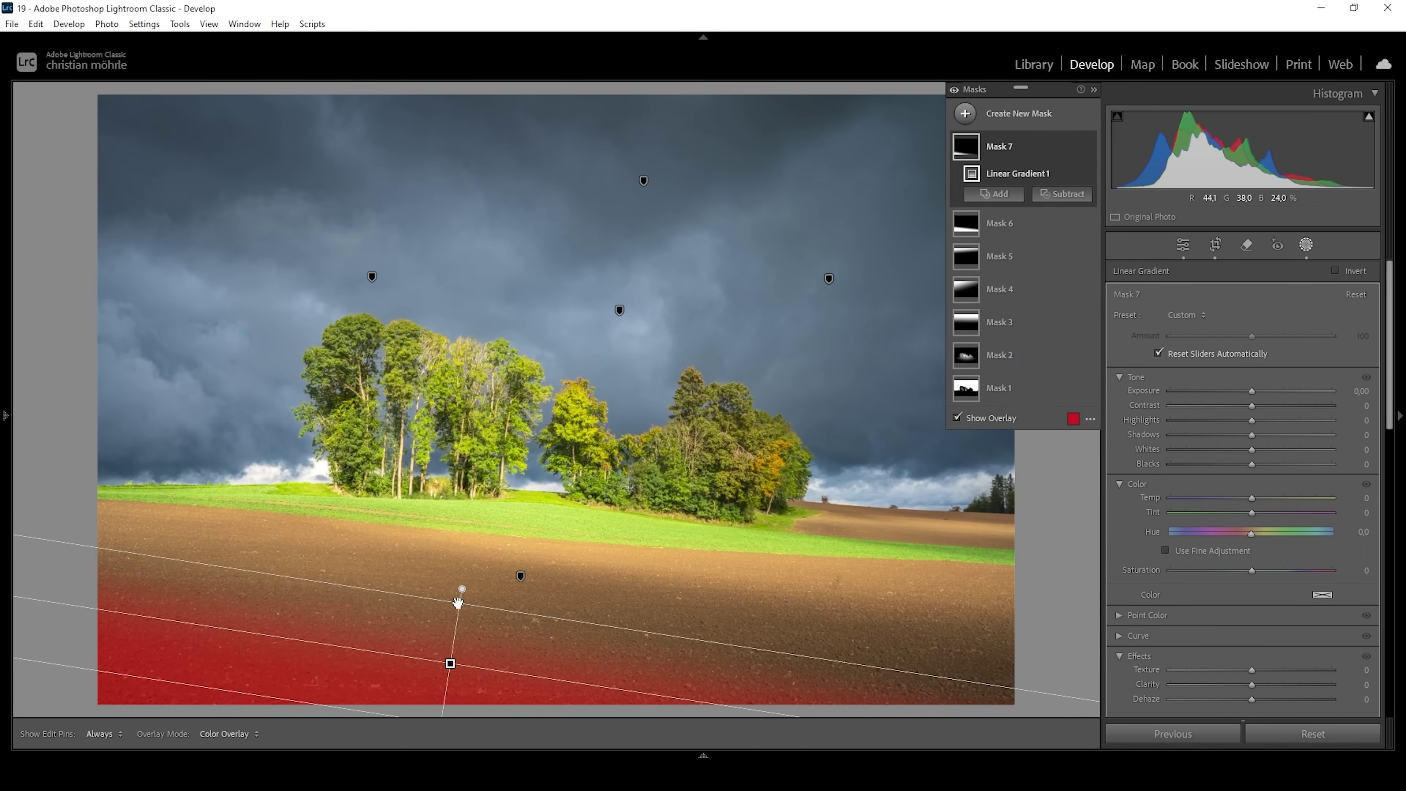
drag(459, 600, 463, 576)
drag(1251, 391, 1238, 391)
drag(452, 651, 460, 617)
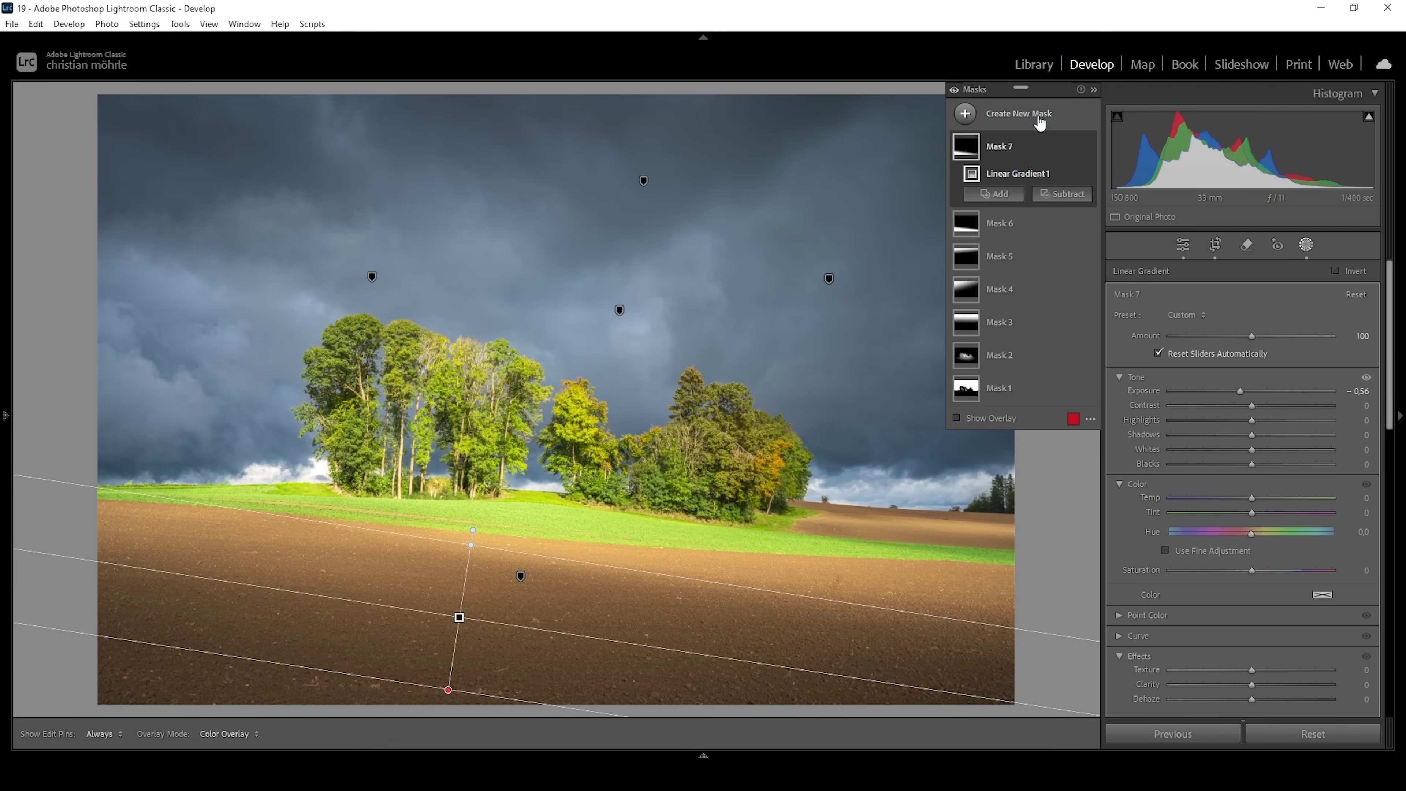
click(954, 89)
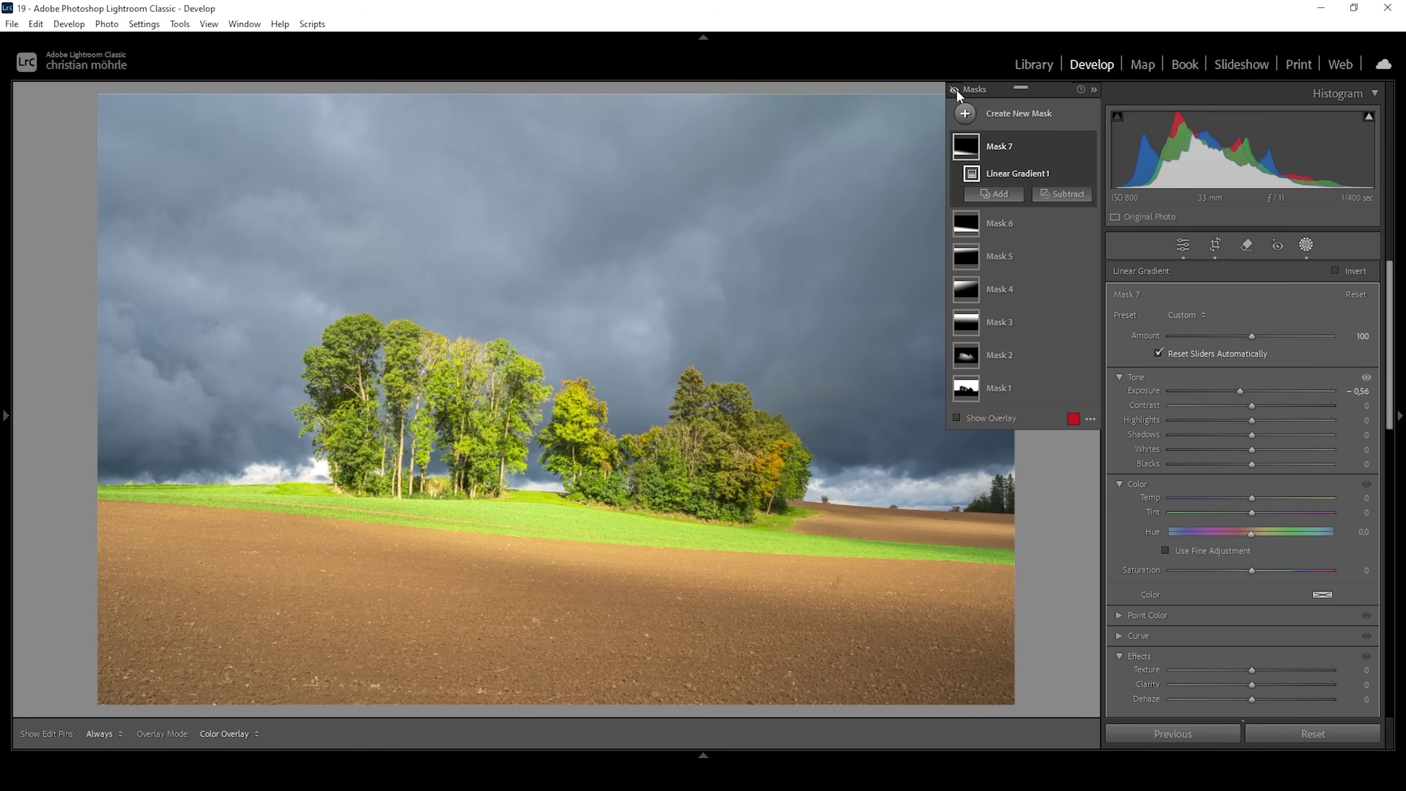
Turn the mask effects back on, leave masking, and collapse the Basic adjustments
click(954, 90)
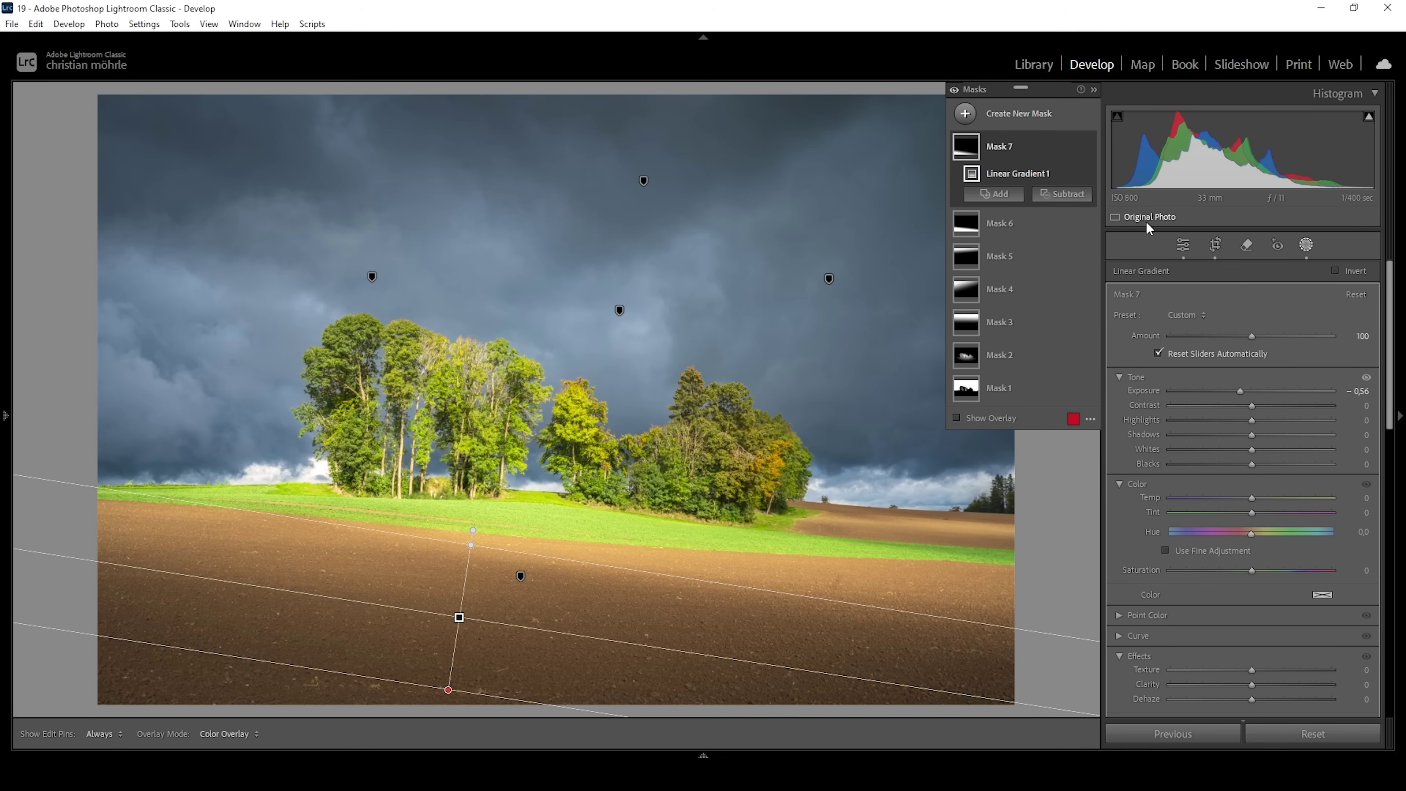
click(1182, 244)
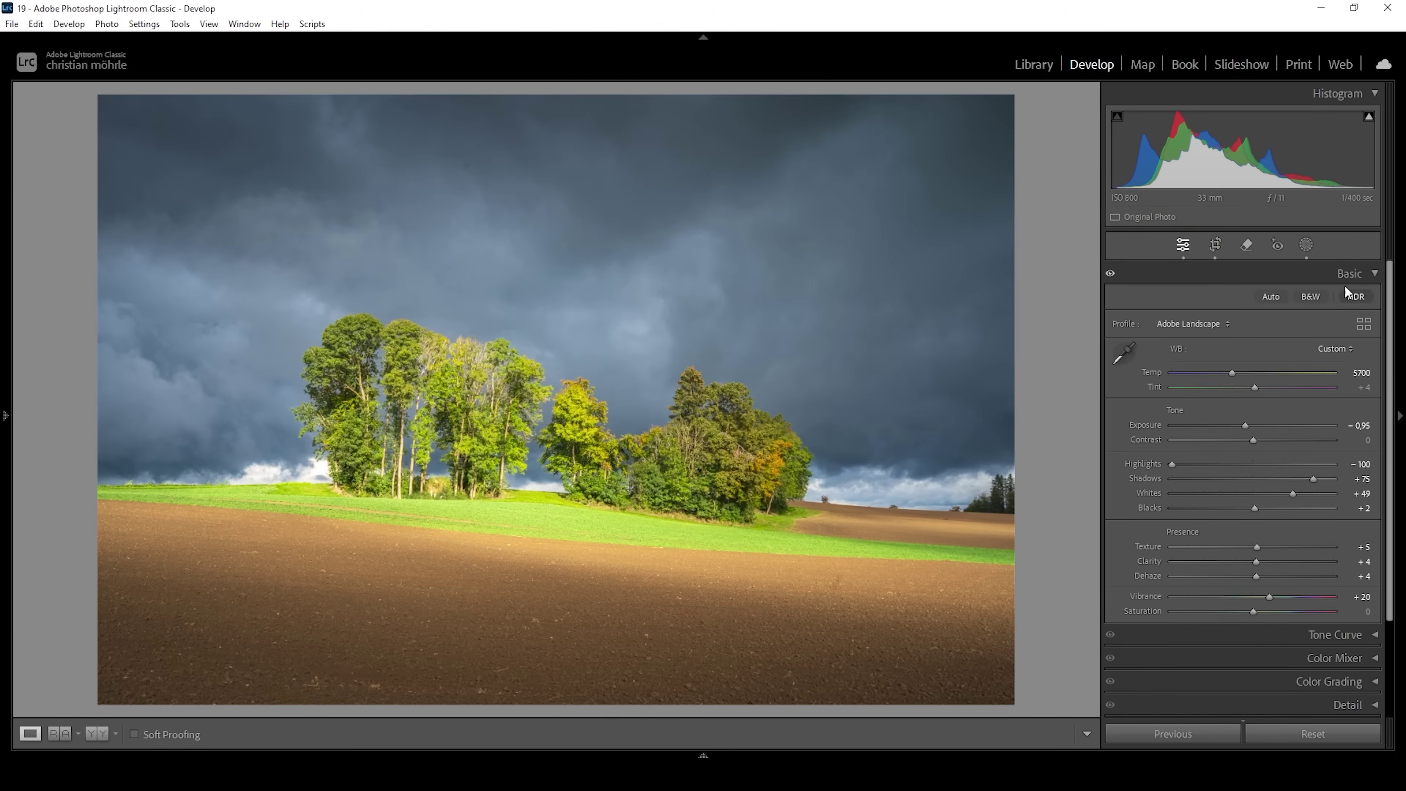
click(1348, 273)
In the Color Mixer's Hue settings, shift Yellow to −19 and Green to −6
click(1316, 319)
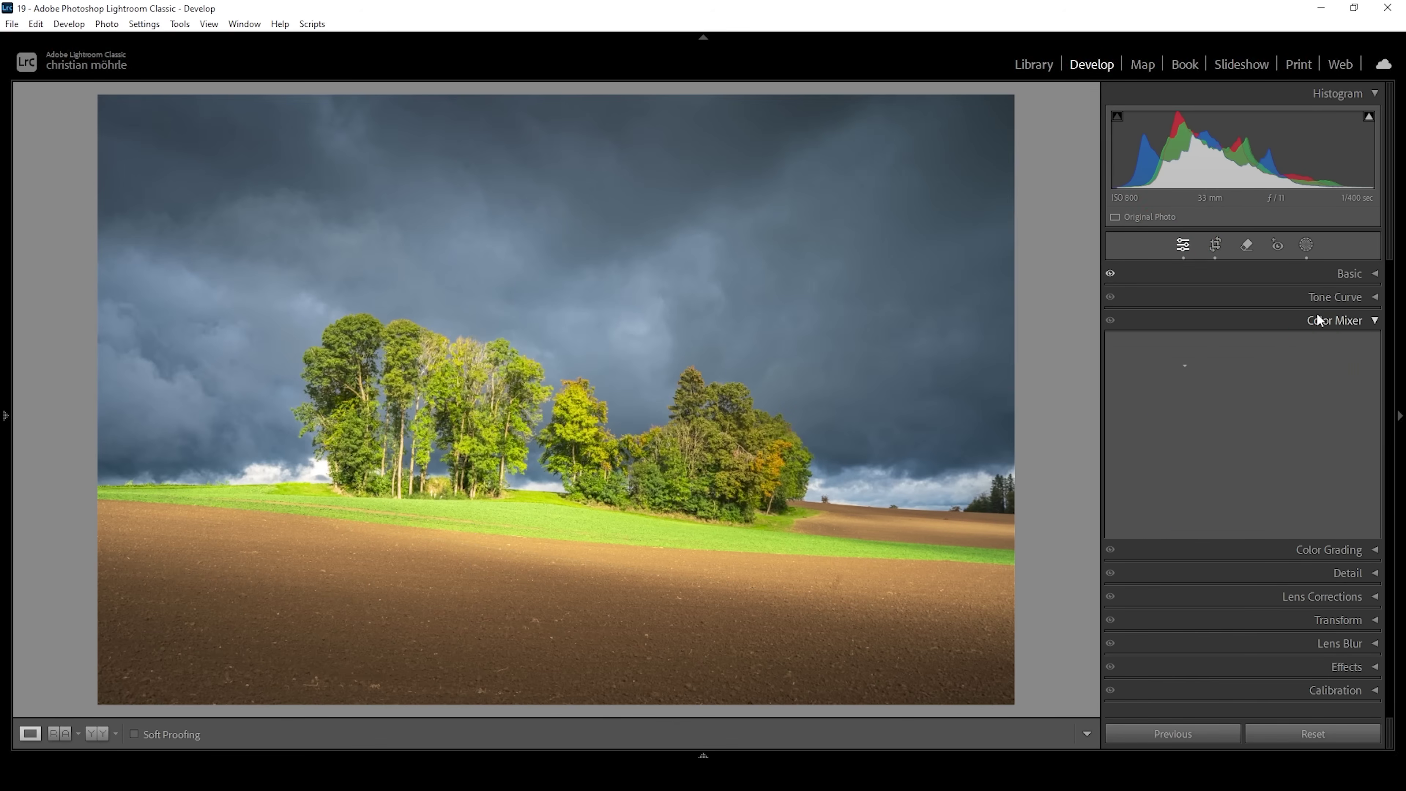
click(1178, 389)
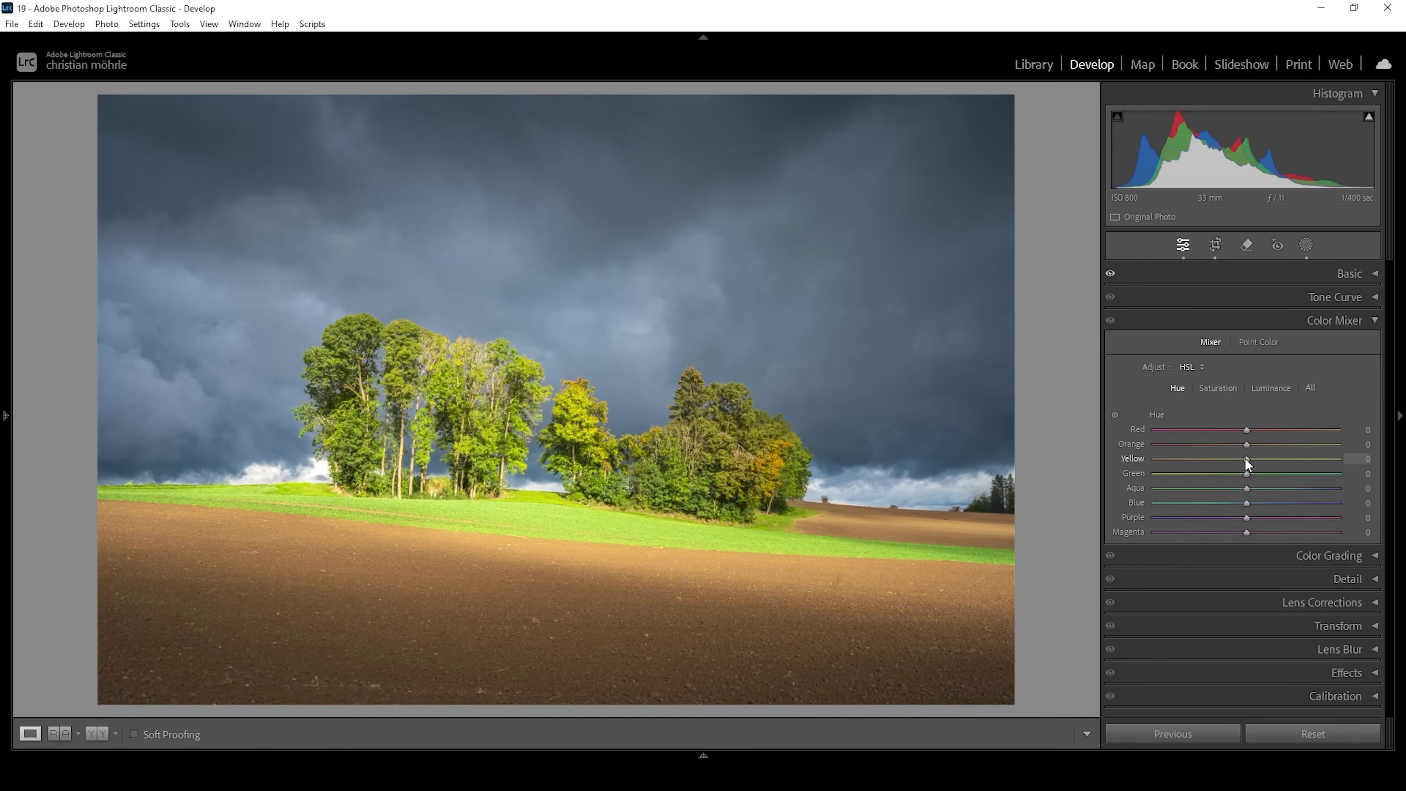
drag(1243, 458, 1231, 460)
drag(1229, 461, 1227, 461)
drag(1247, 476, 1243, 480)
click(1230, 388)
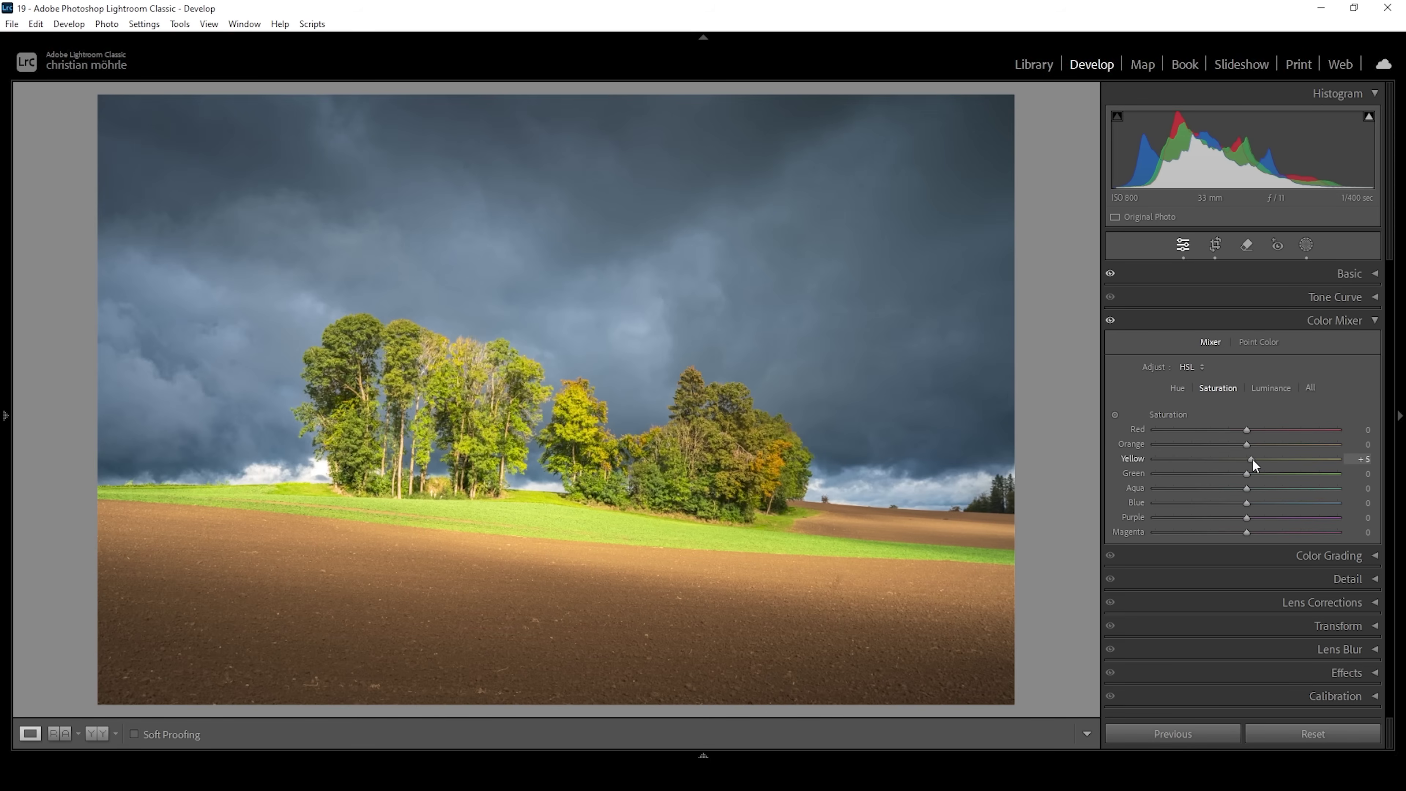
Set Color Mixer saturation to Yellow +11, Green +8, Orange −19 and Blue −12
drag(1253, 458, 1258, 459)
drag(1253, 474, 1254, 473)
drag(1243, 445, 1240, 441)
drag(1234, 445, 1228, 441)
drag(1234, 444, 1229, 446)
drag(1246, 504, 1237, 504)
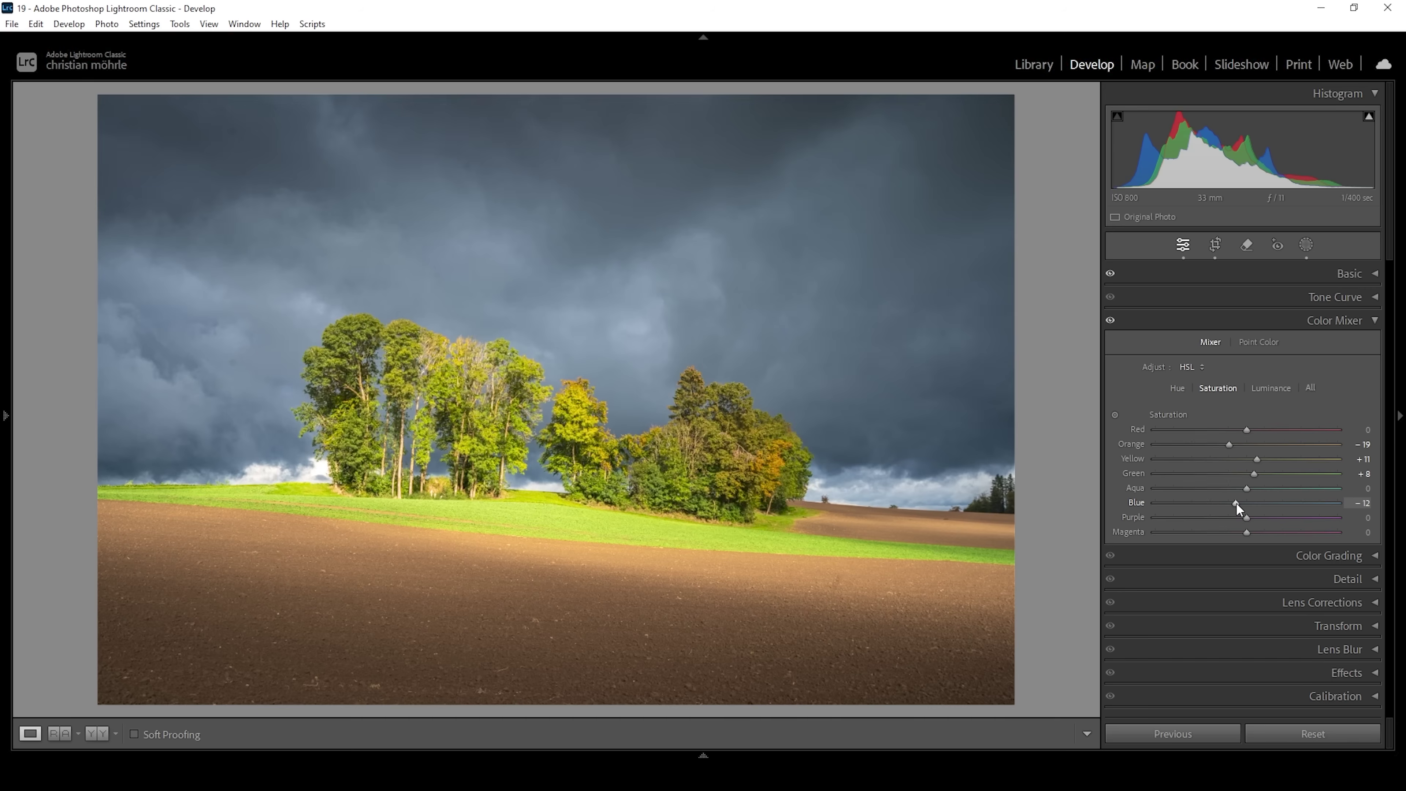
Set Color Mixer luminance to Blue −10 and Yellow +3, then collapse the mixer
click(1269, 390)
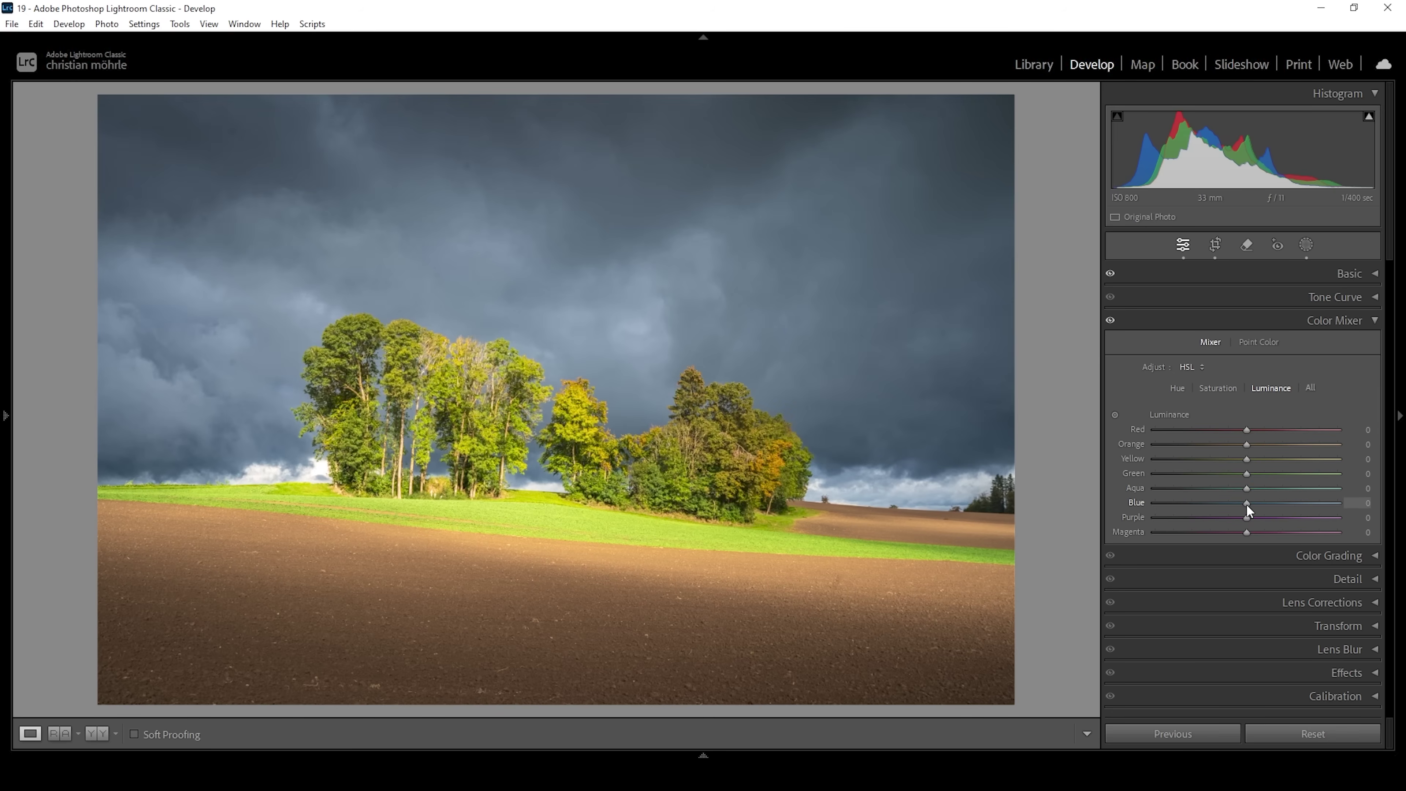
drag(1245, 503, 1236, 504)
drag(1236, 503, 1232, 504)
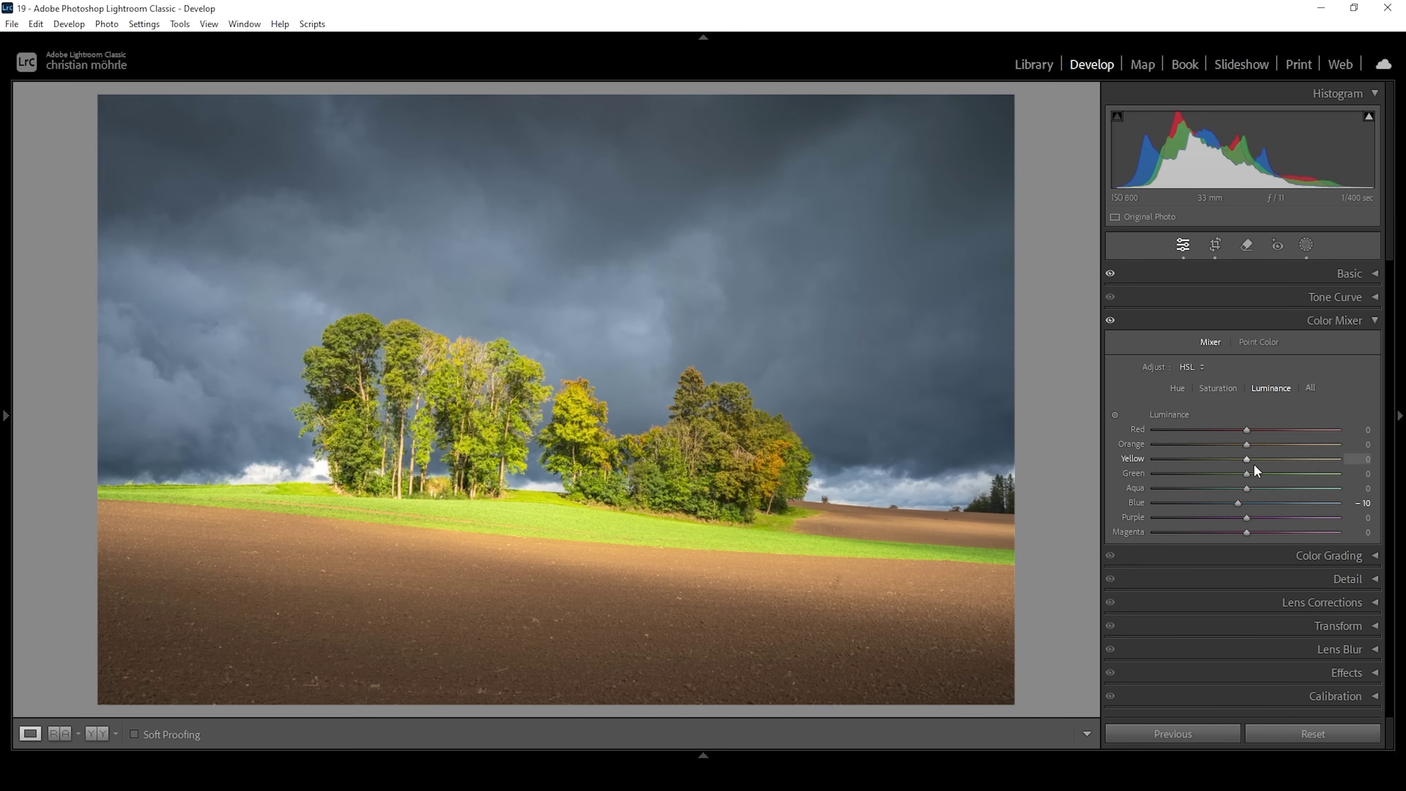
drag(1248, 459, 1250, 474)
click(1349, 324)
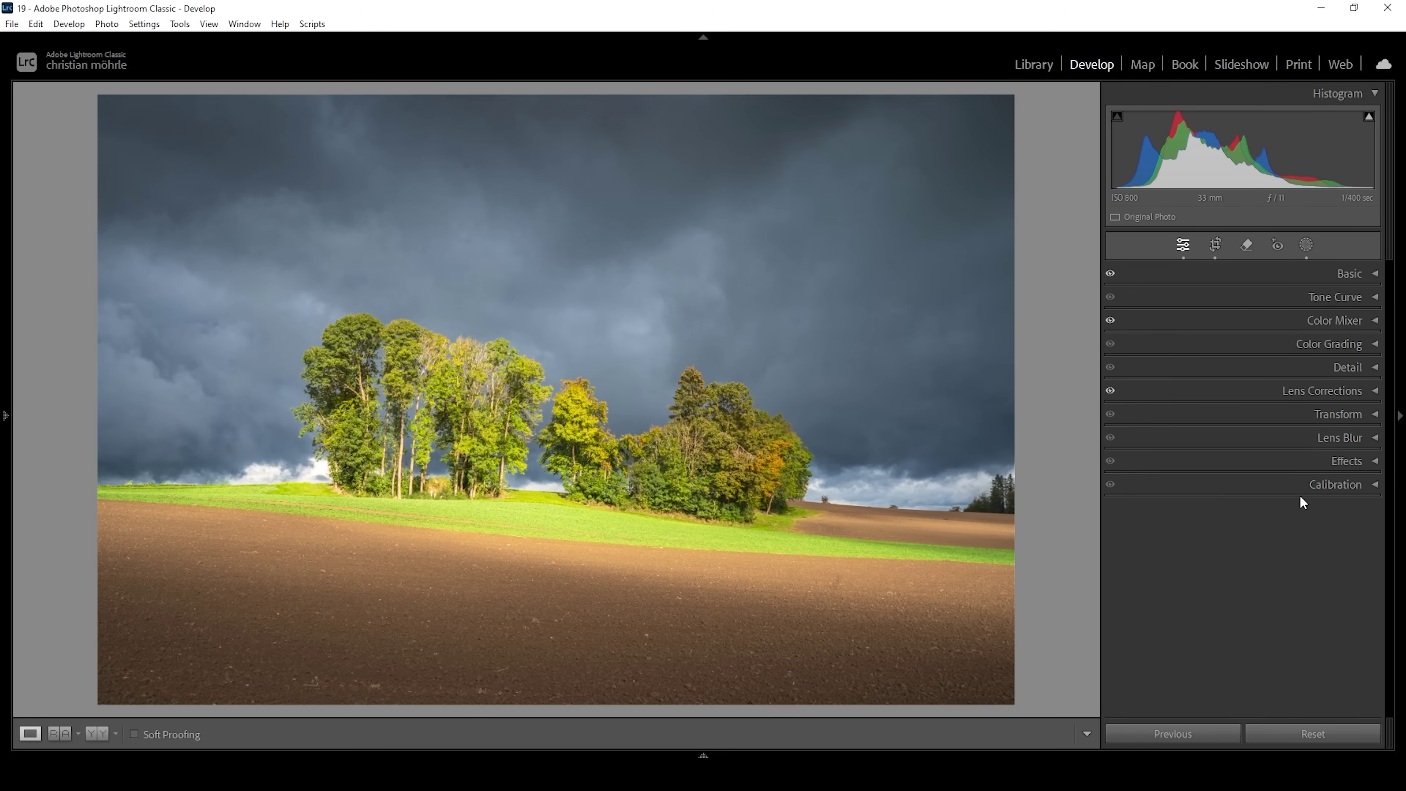
click(1291, 485)
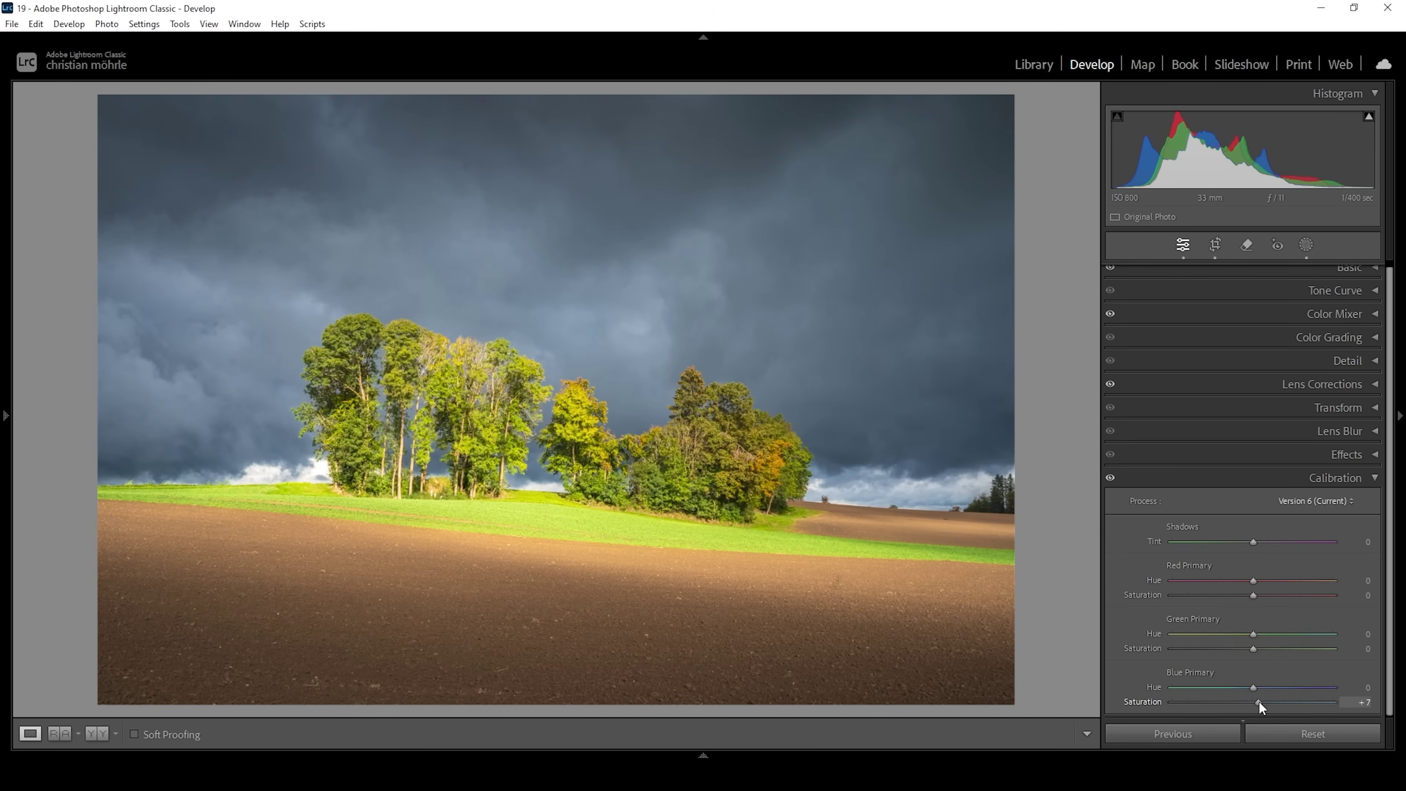
Collapse Calibration, keeping Blue Primary saturation at +7
click(1351, 478)
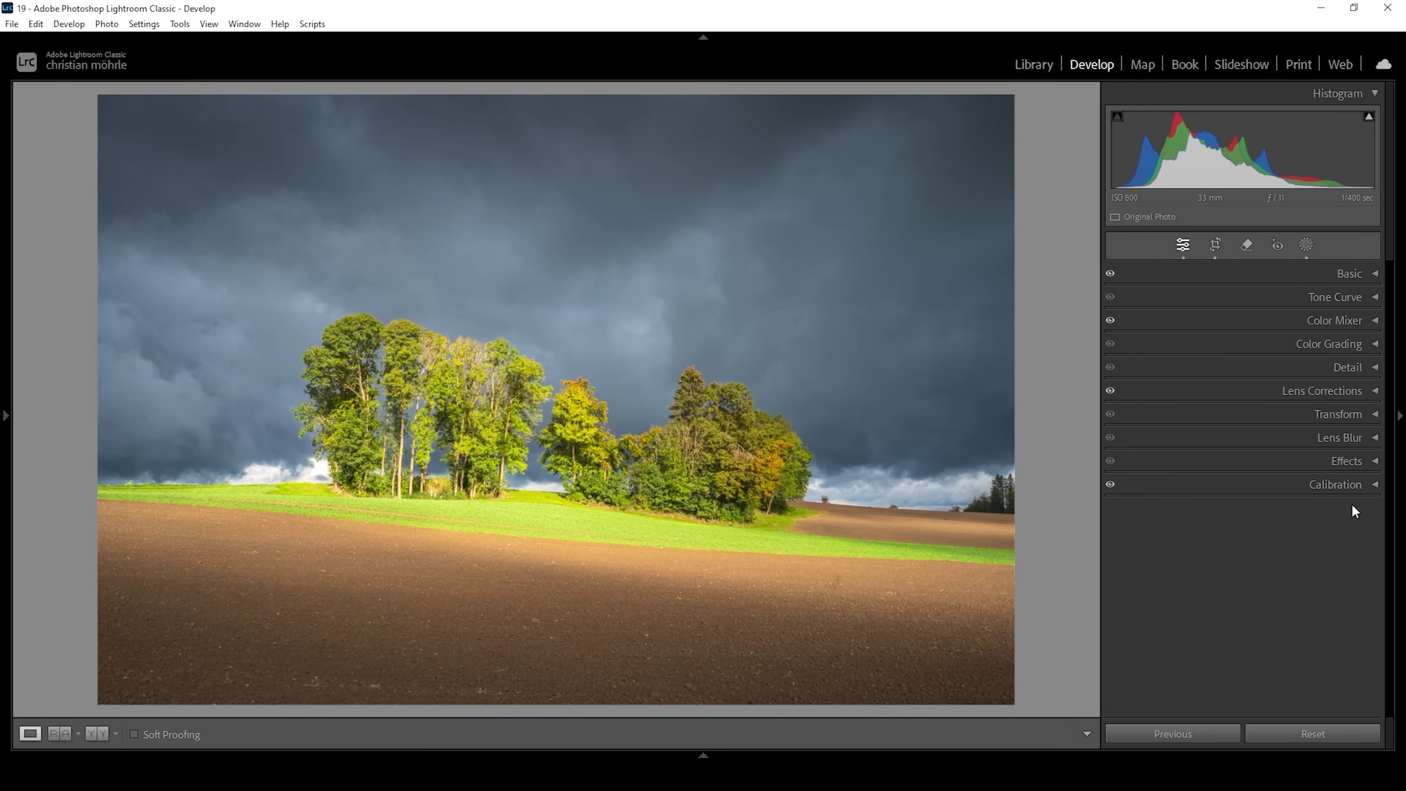
Sharpen with Radius 0.5, Detail 100, Masking 78 and Amount 69
click(1336, 365)
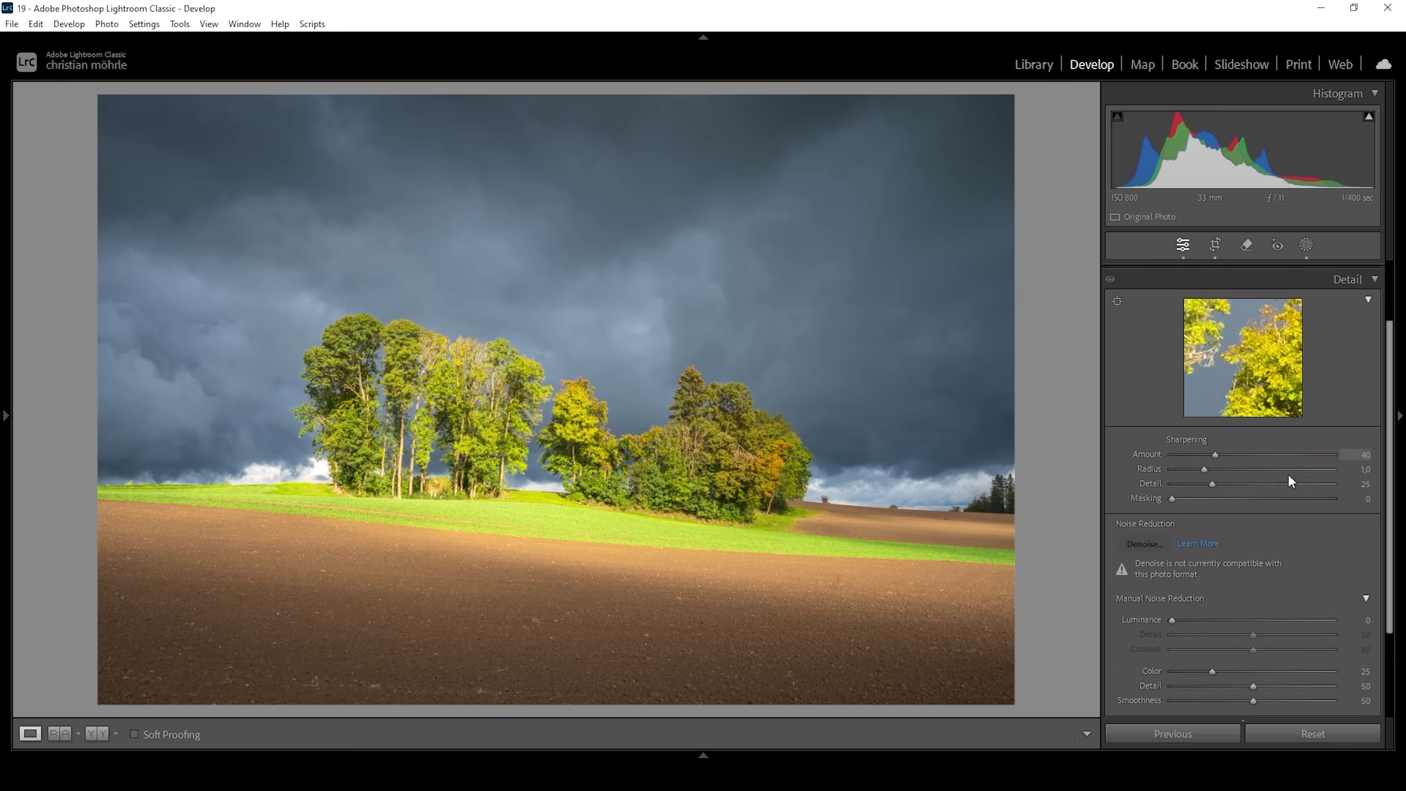
drag(1202, 469, 1094, 467)
drag(1212, 484, 1346, 486)
drag(1191, 499, 1299, 501)
drag(1217, 456, 1246, 455)
Compare before and after, then send the edited photo to Photoshop 2024 via Edit In
click(96, 734)
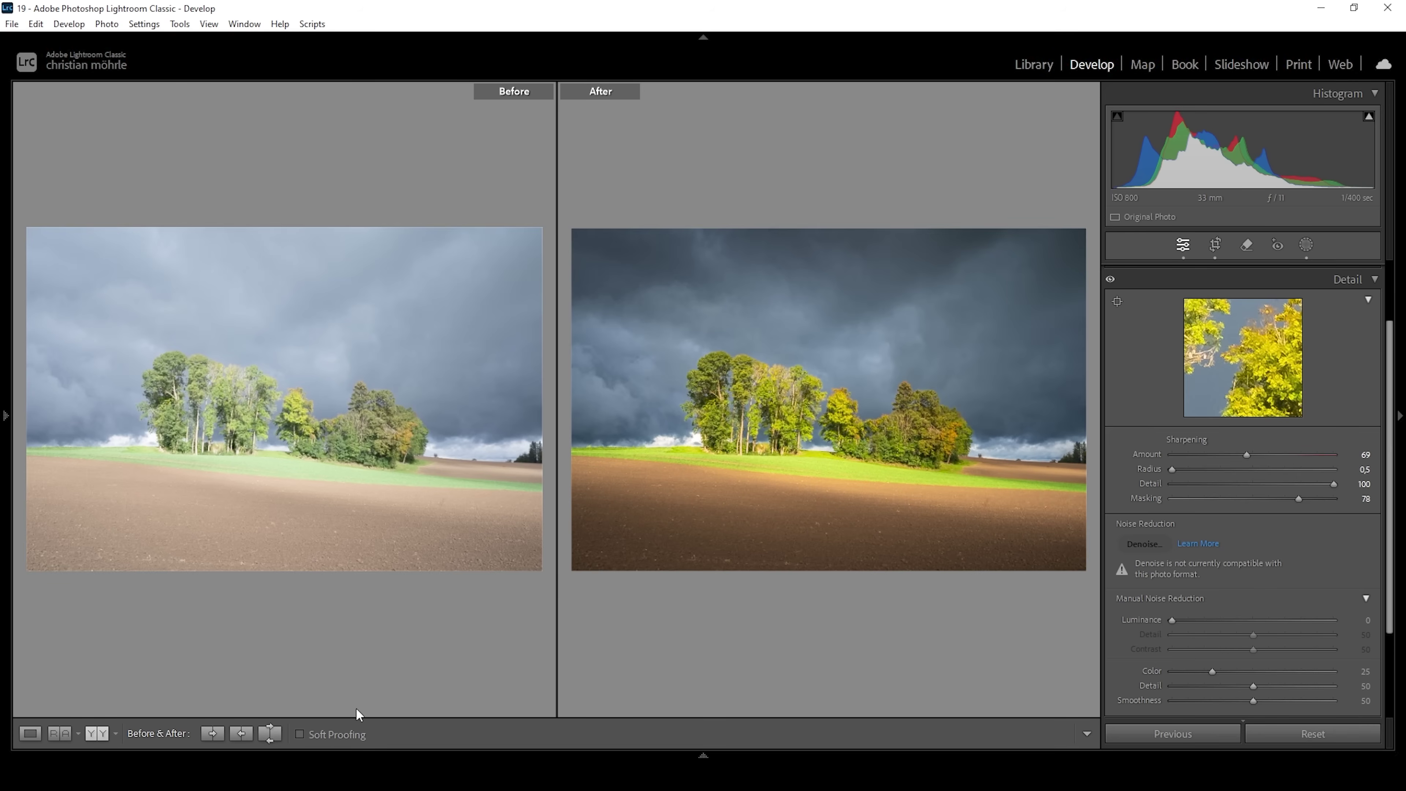
click(30, 734)
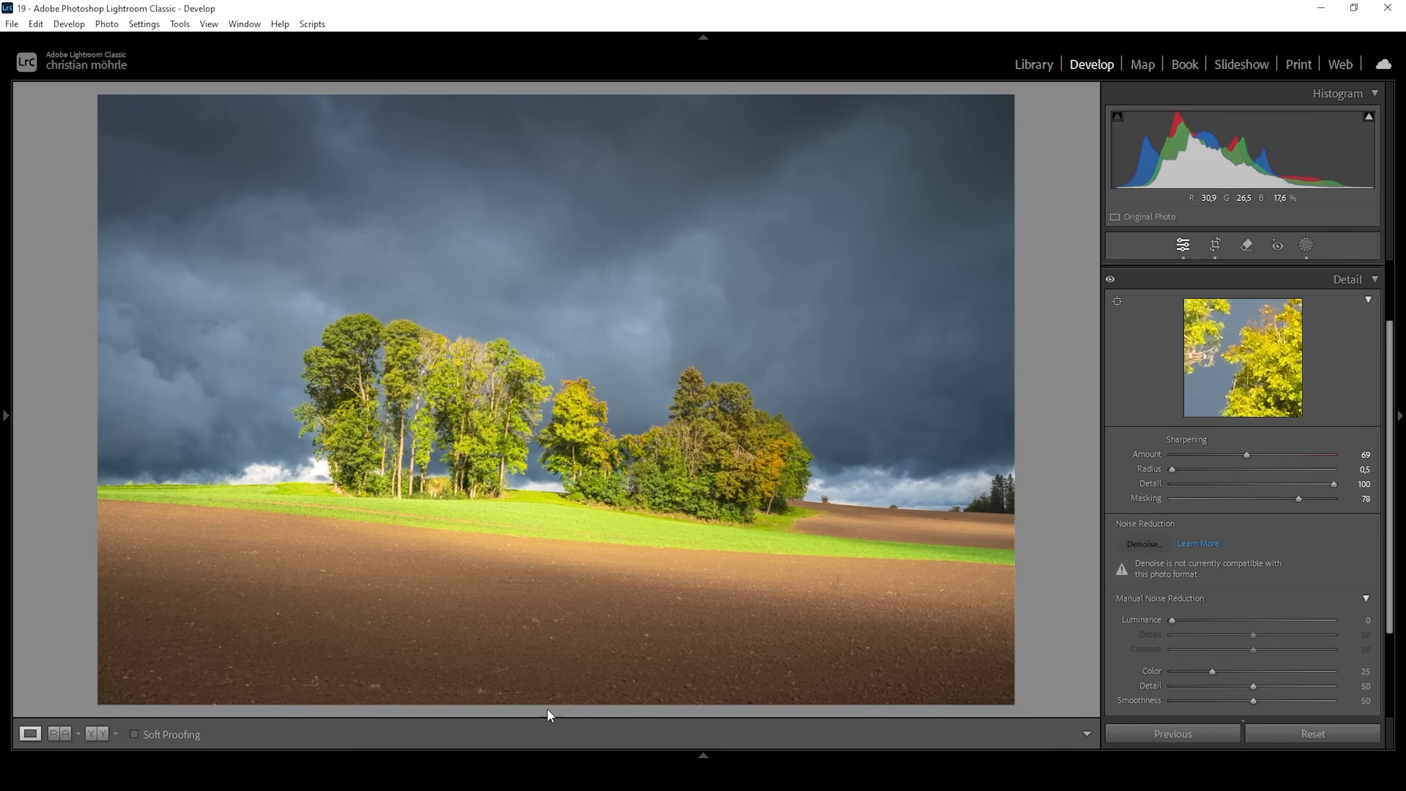
click(704, 755)
right_click(394, 705)
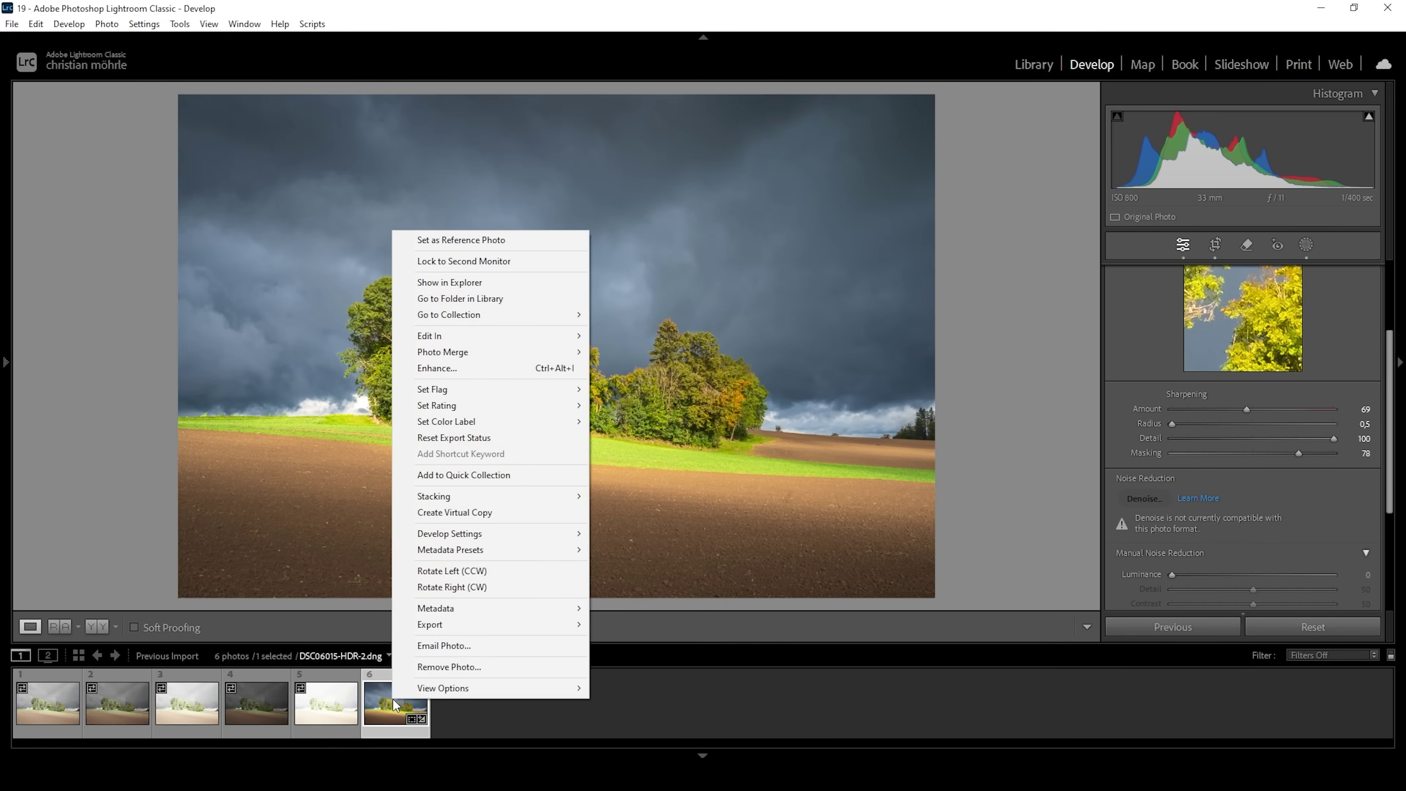
mouse_move(512, 336)
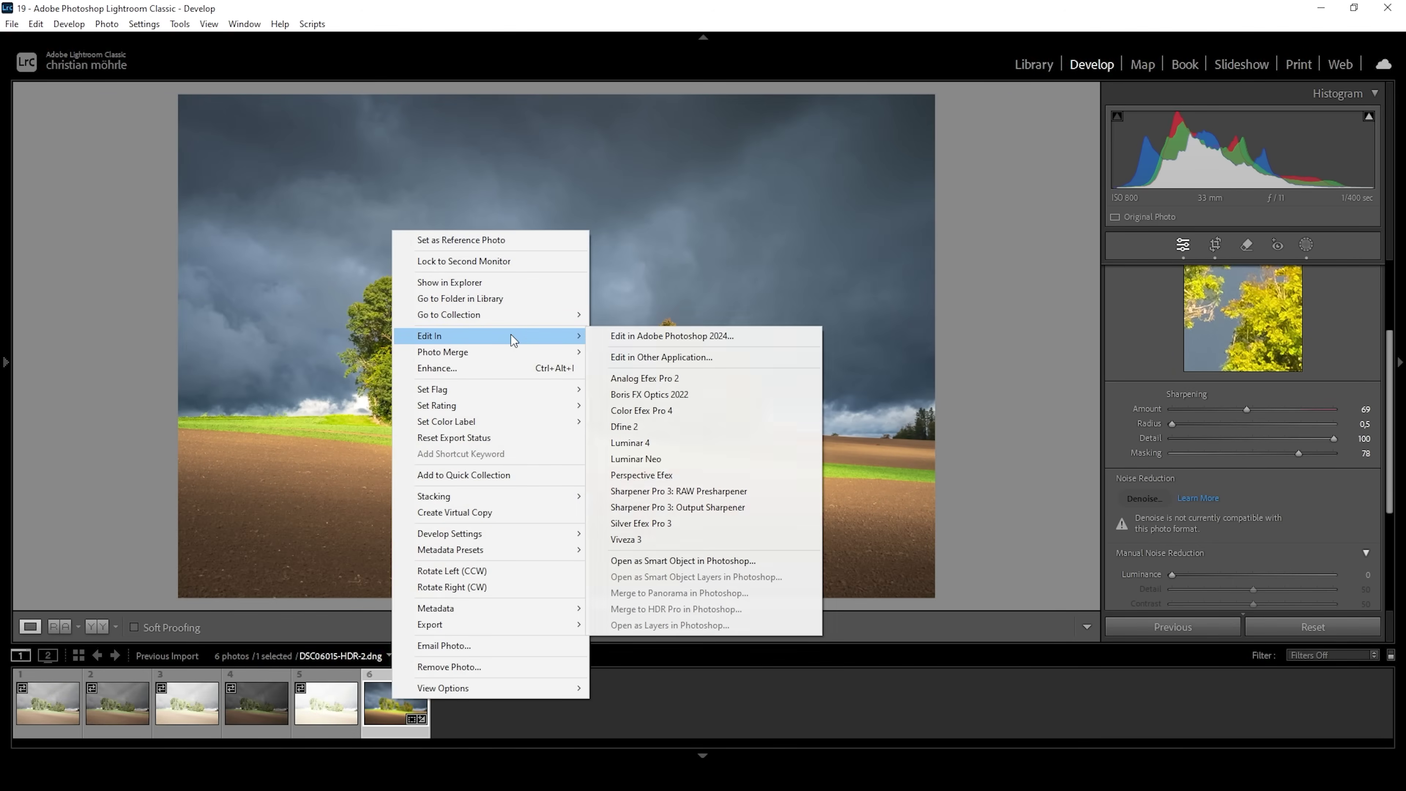
click(625, 338)
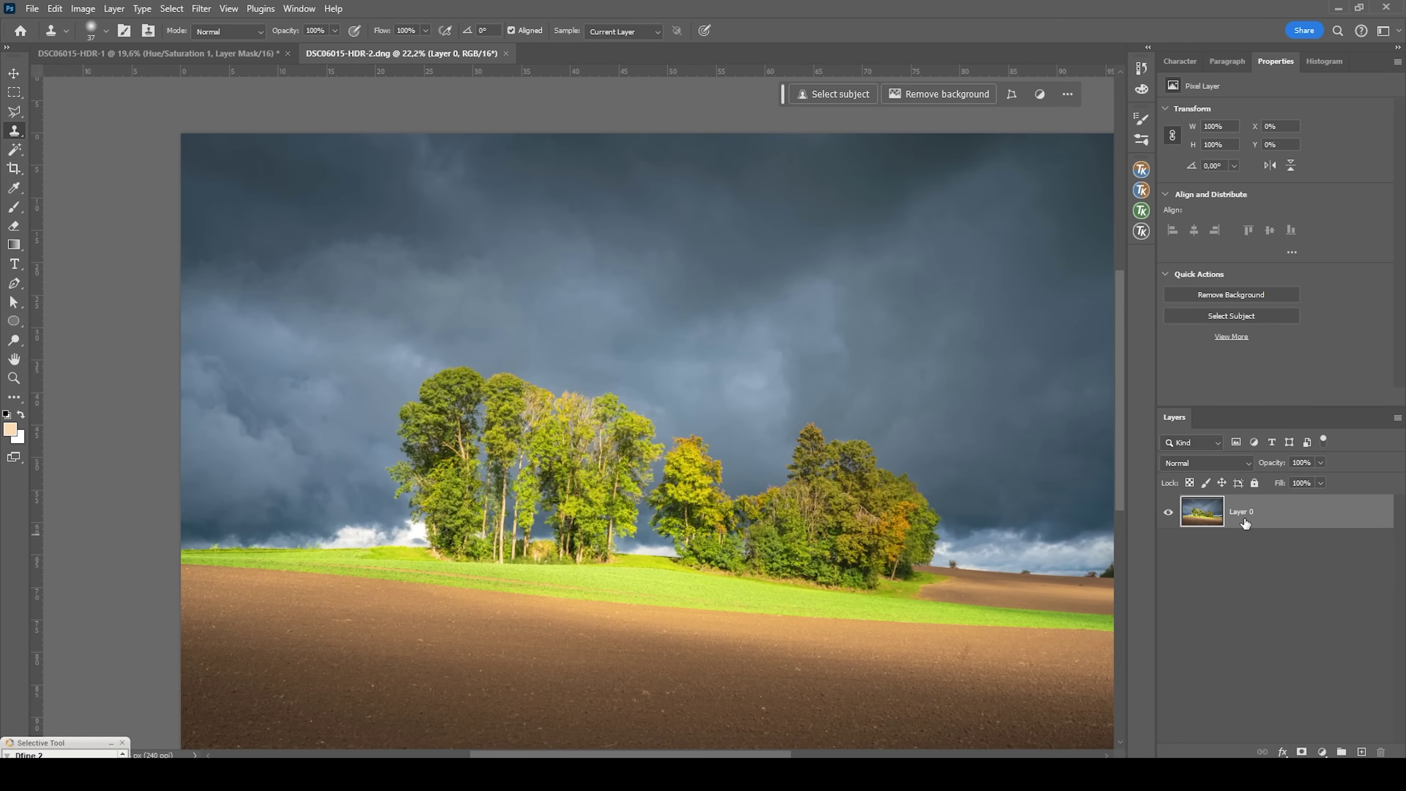
Duplicate the photo layer as Layer 0 copy with Ctrl+J
key(ctrl+j)
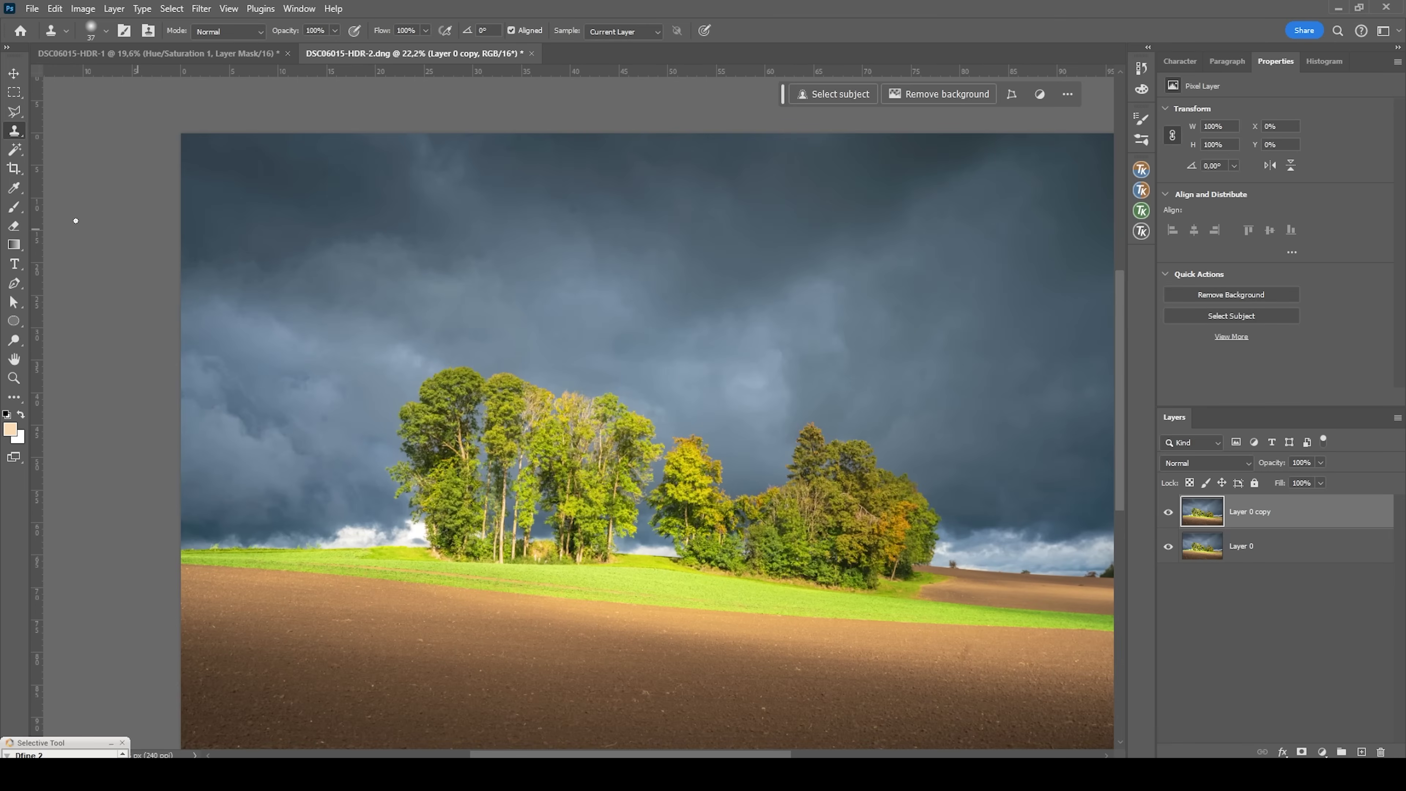
scroll(251, 208, up, 3)
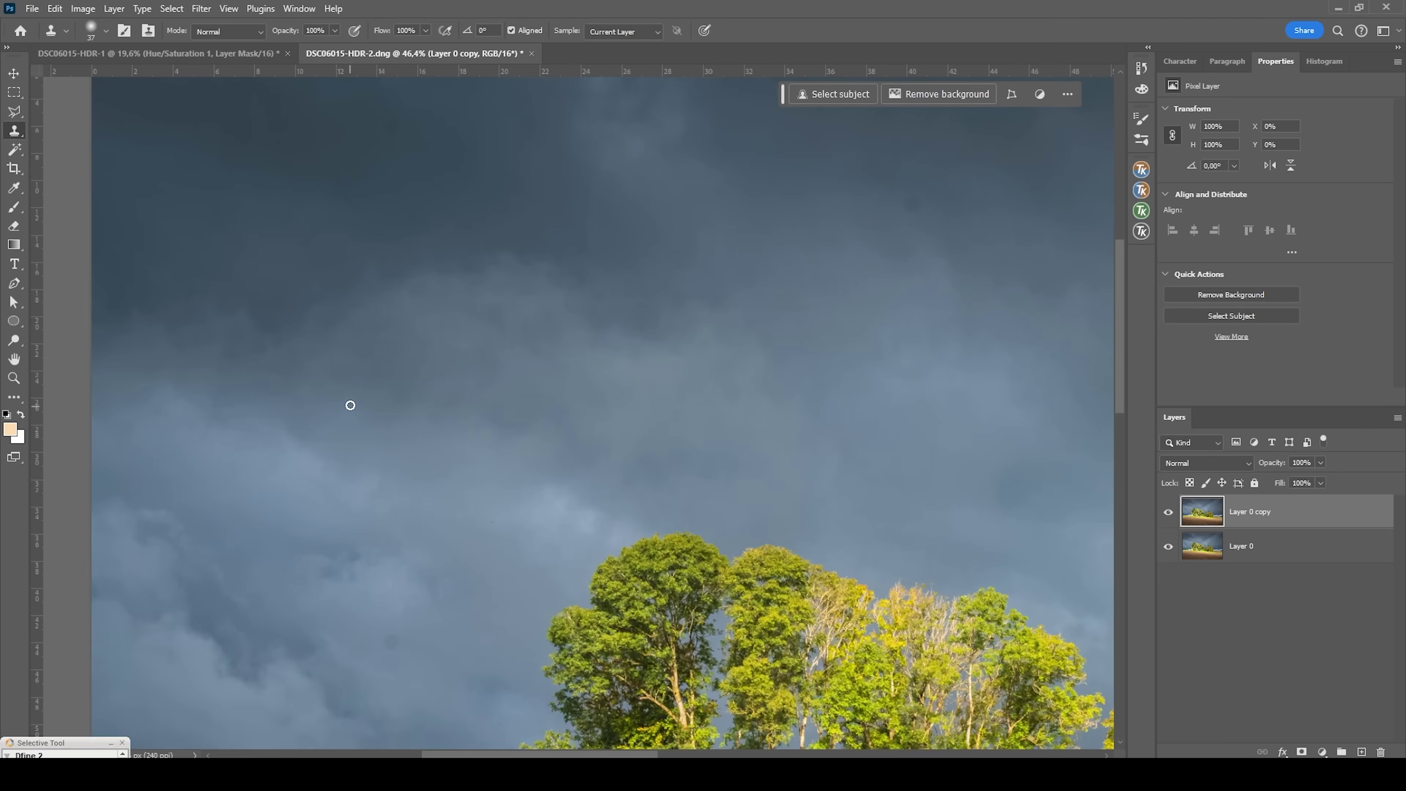
scroll(348, 402, down, 2)
scroll(356, 374, down, 1)
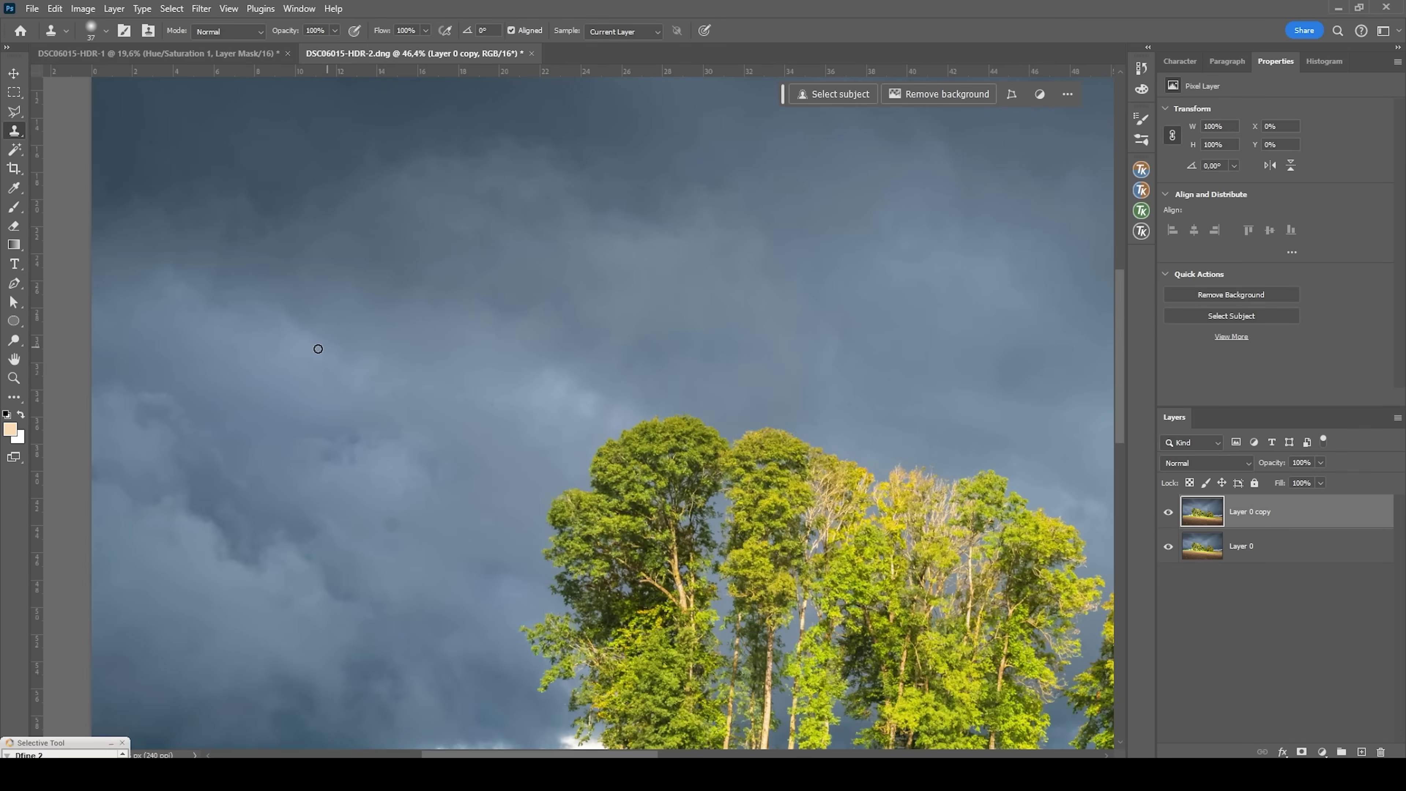
Heal the dust spots in the sky with the Spot Healing Brush
right_click(15, 135)
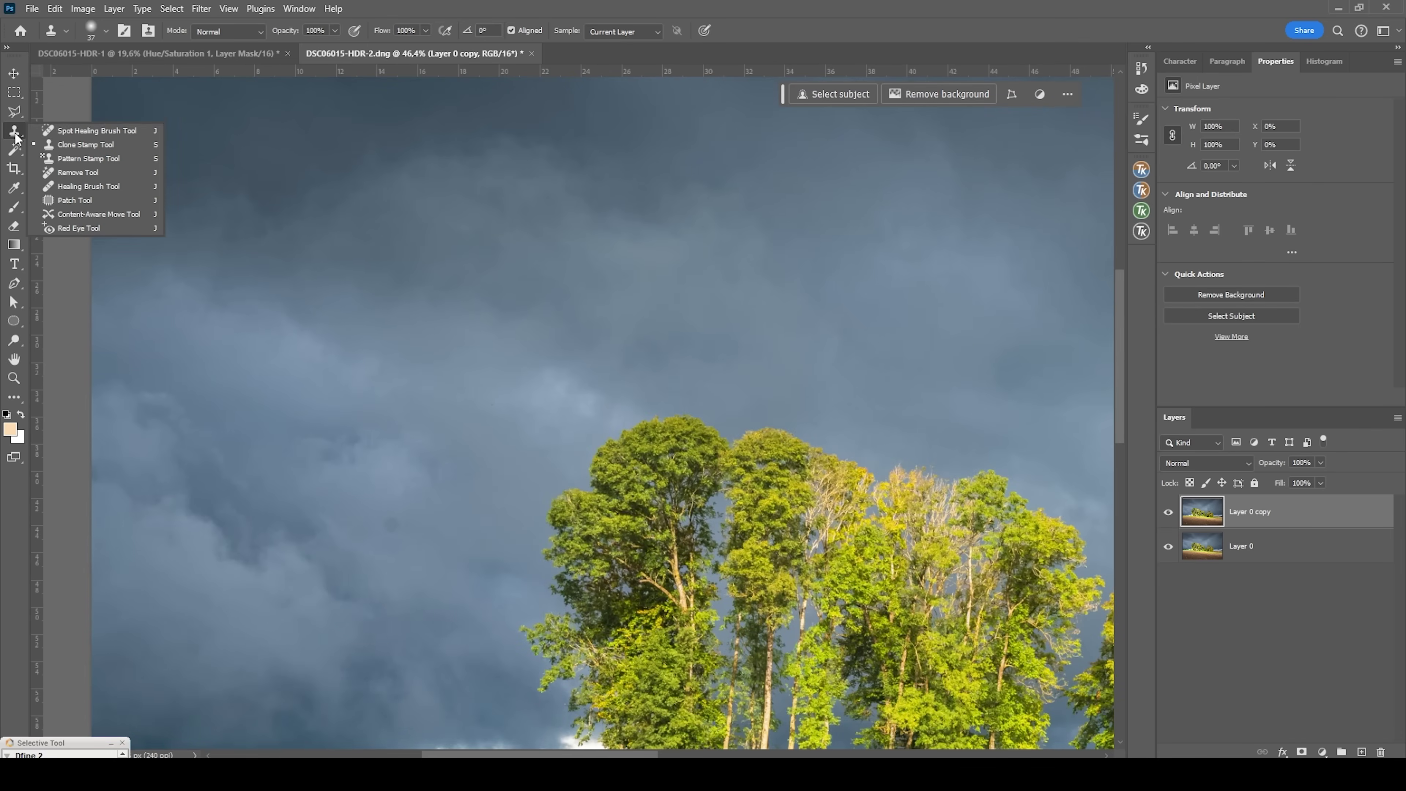
click(104, 132)
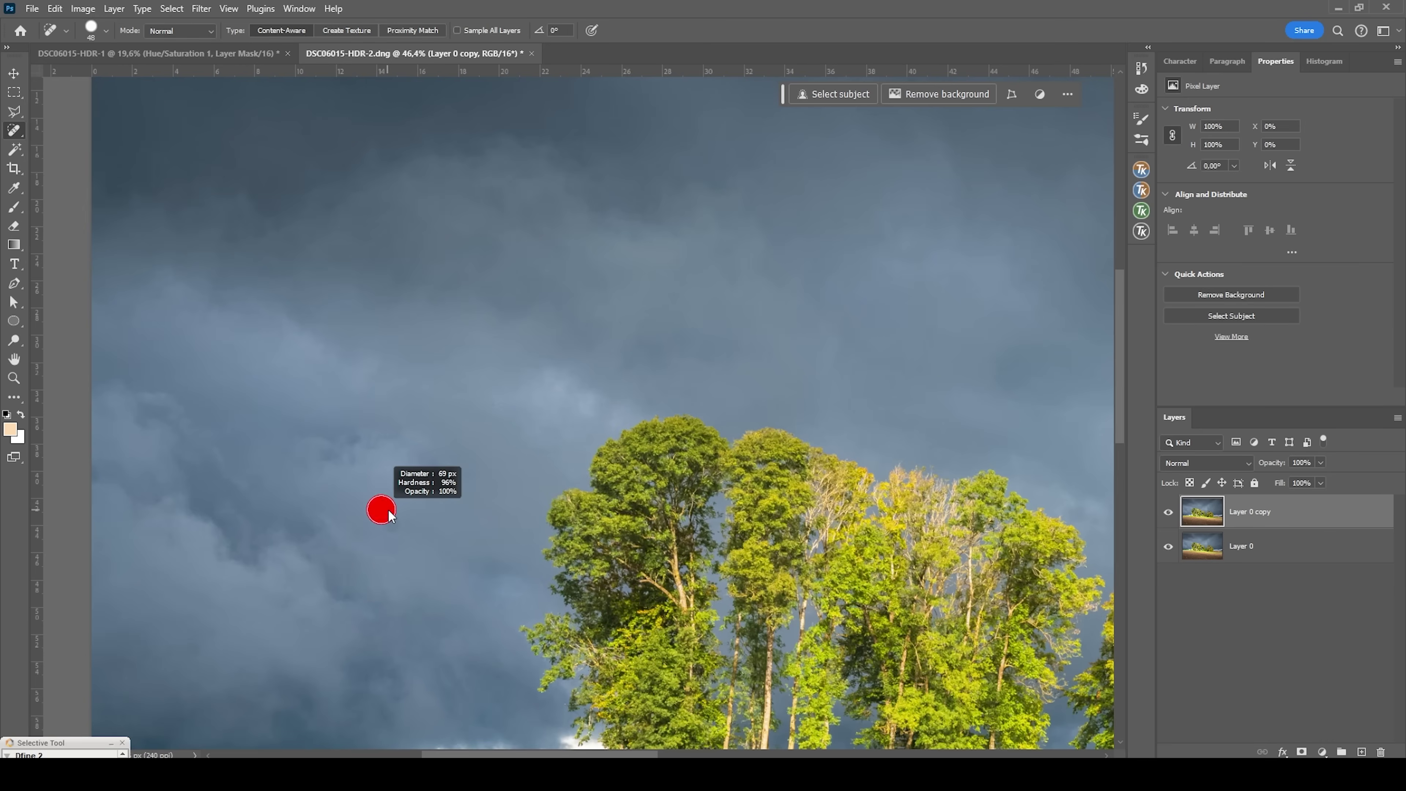
click(387, 535)
scroll(461, 471, up, 3)
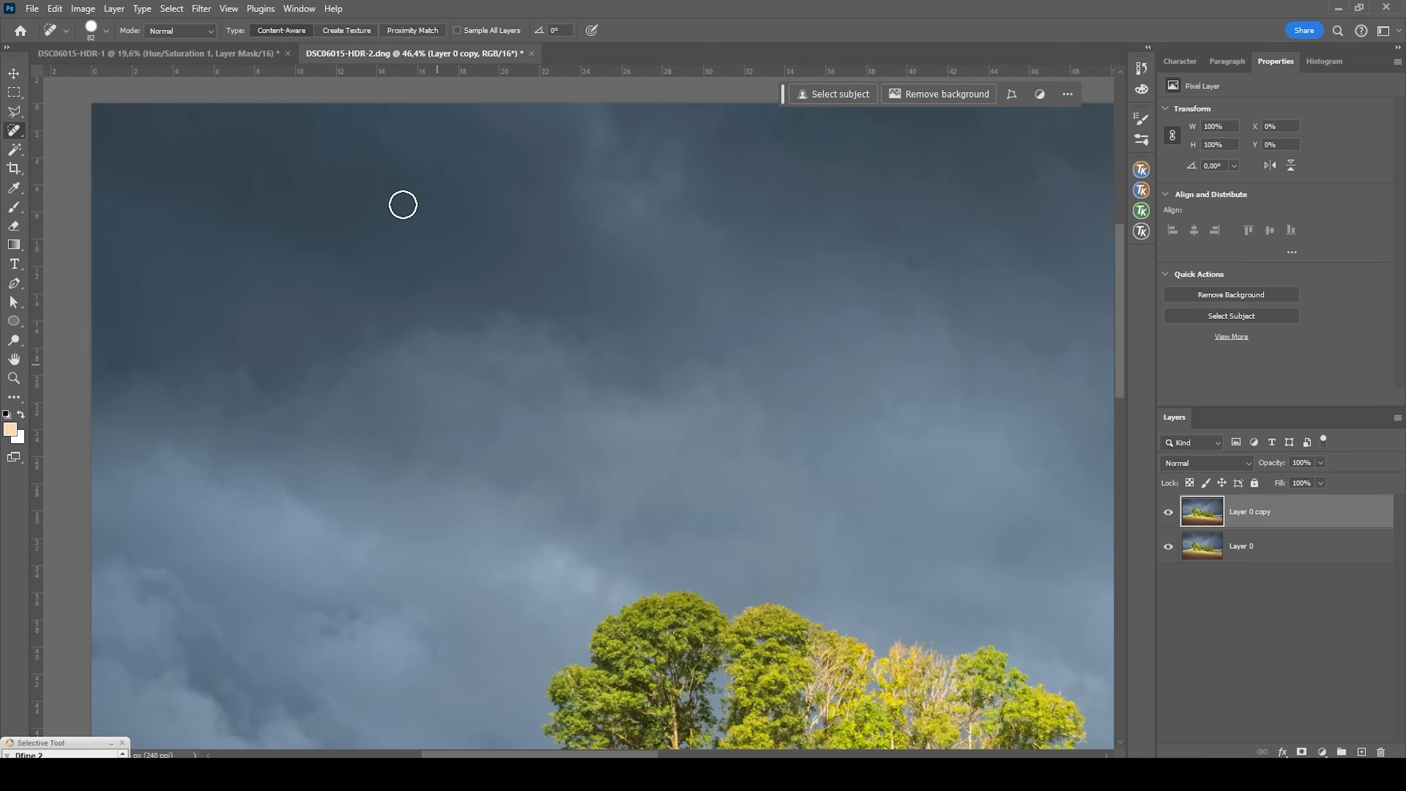
click(775, 136)
scroll(746, 485, right, 1)
scroll(720, 471, down, 5)
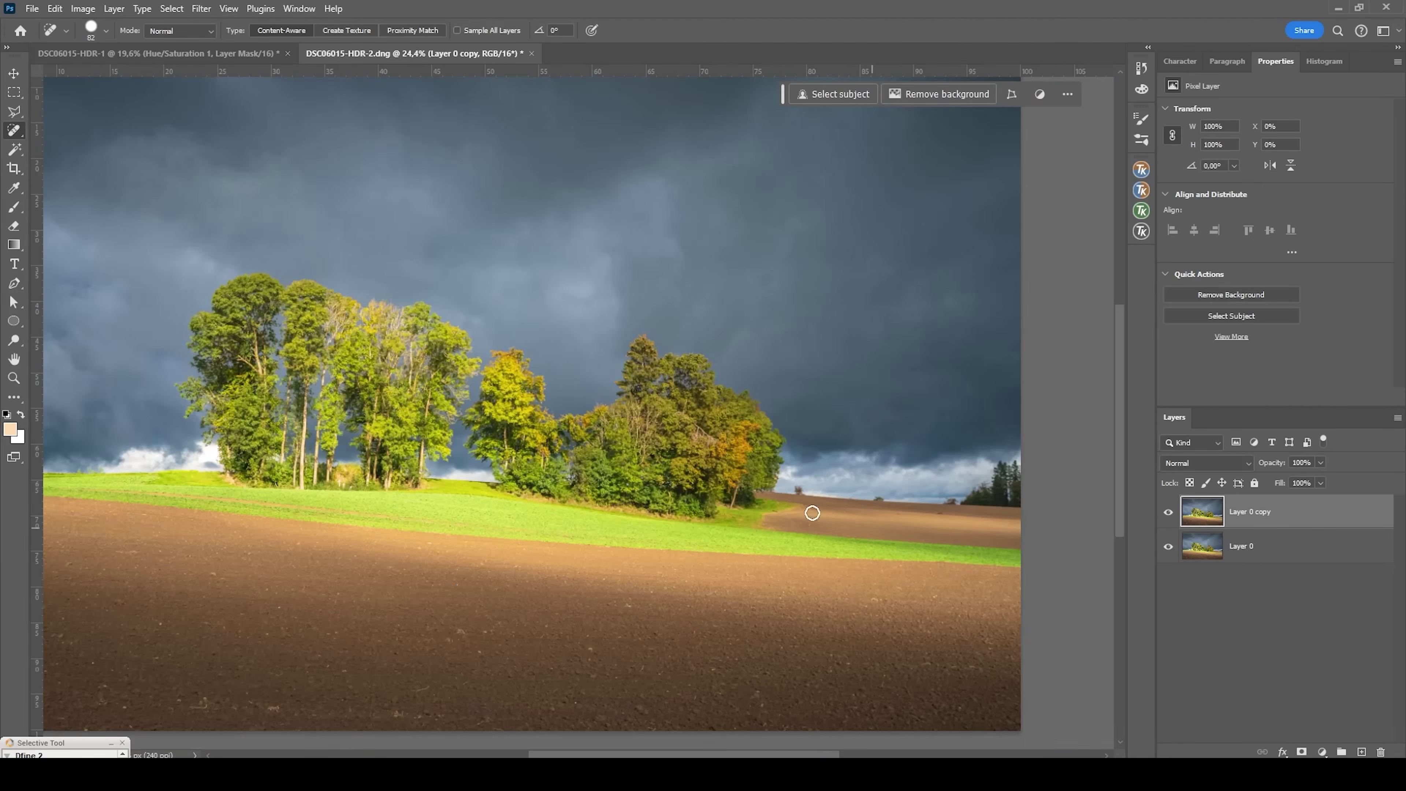
Select the Clone Stamp tool and set a 24 px soft brush
scroll(701, 448, up, 8)
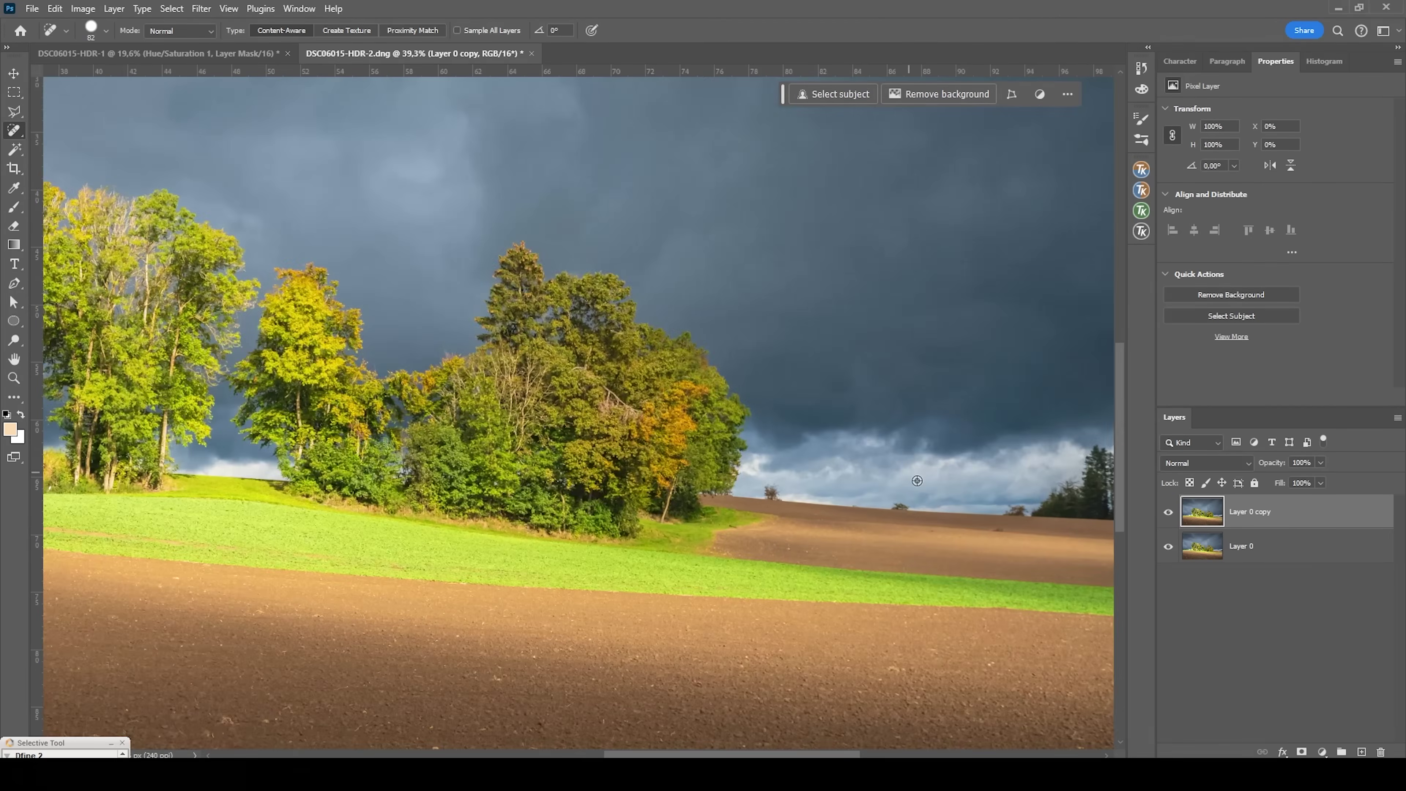
scroll(694, 542, down, 3)
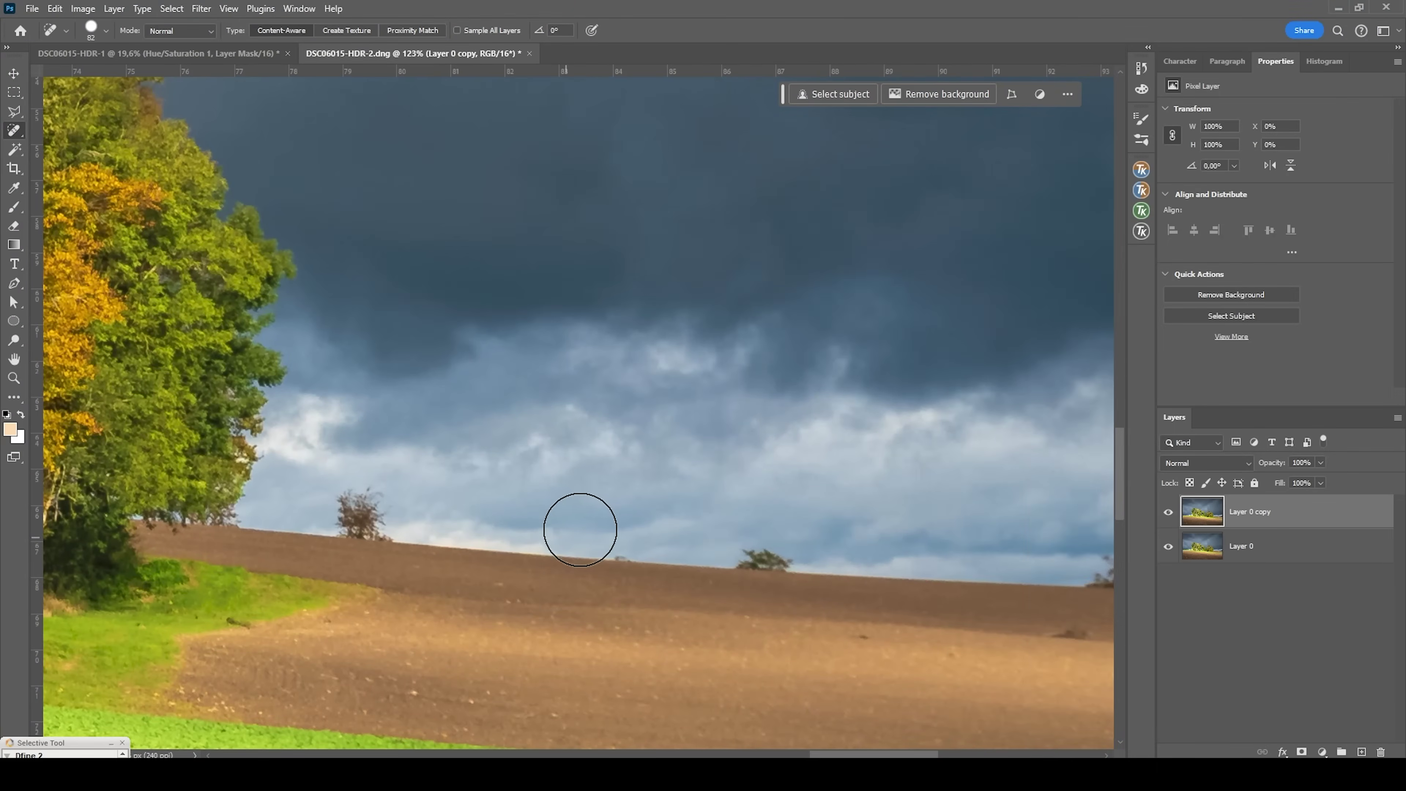
scroll(615, 548, right, 2)
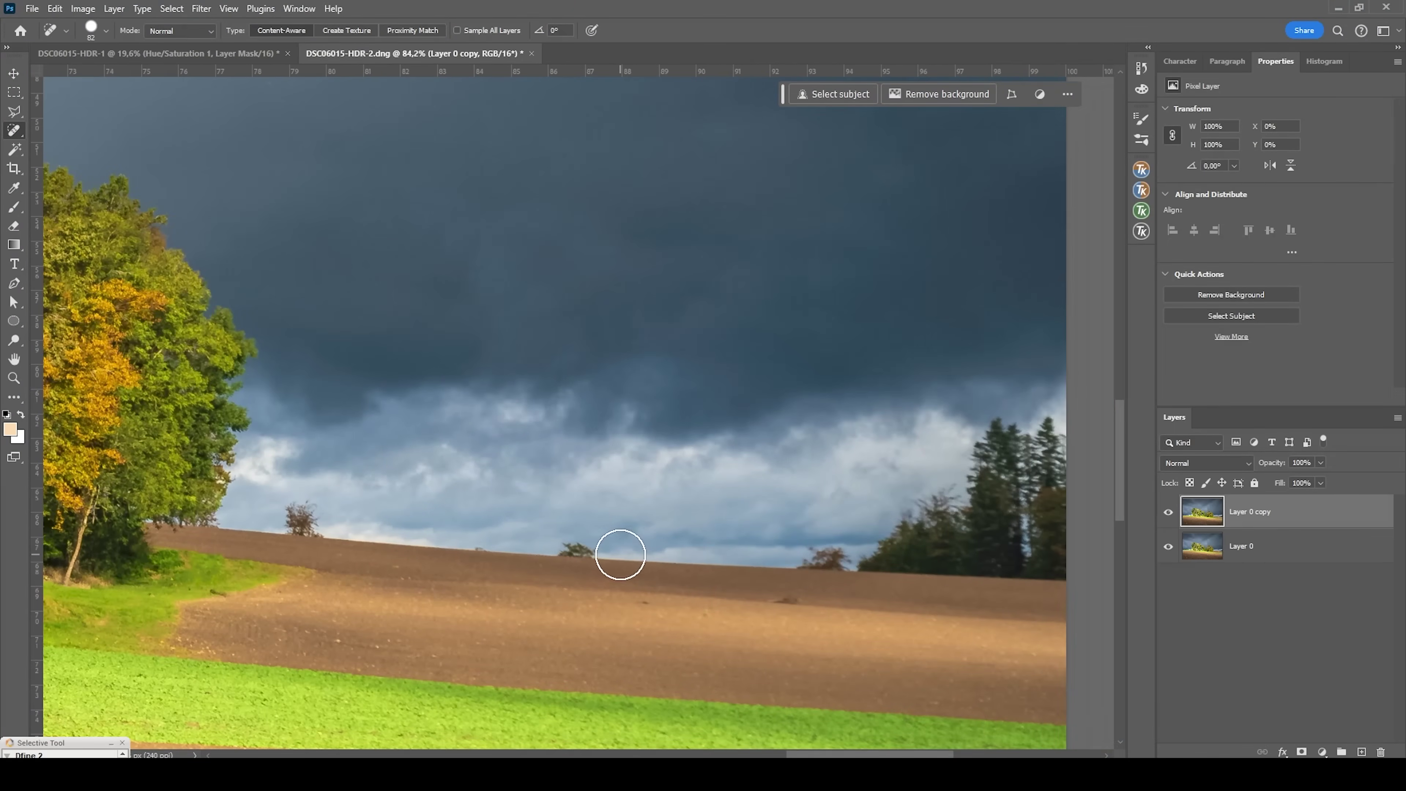
scroll(449, 521, up, 5)
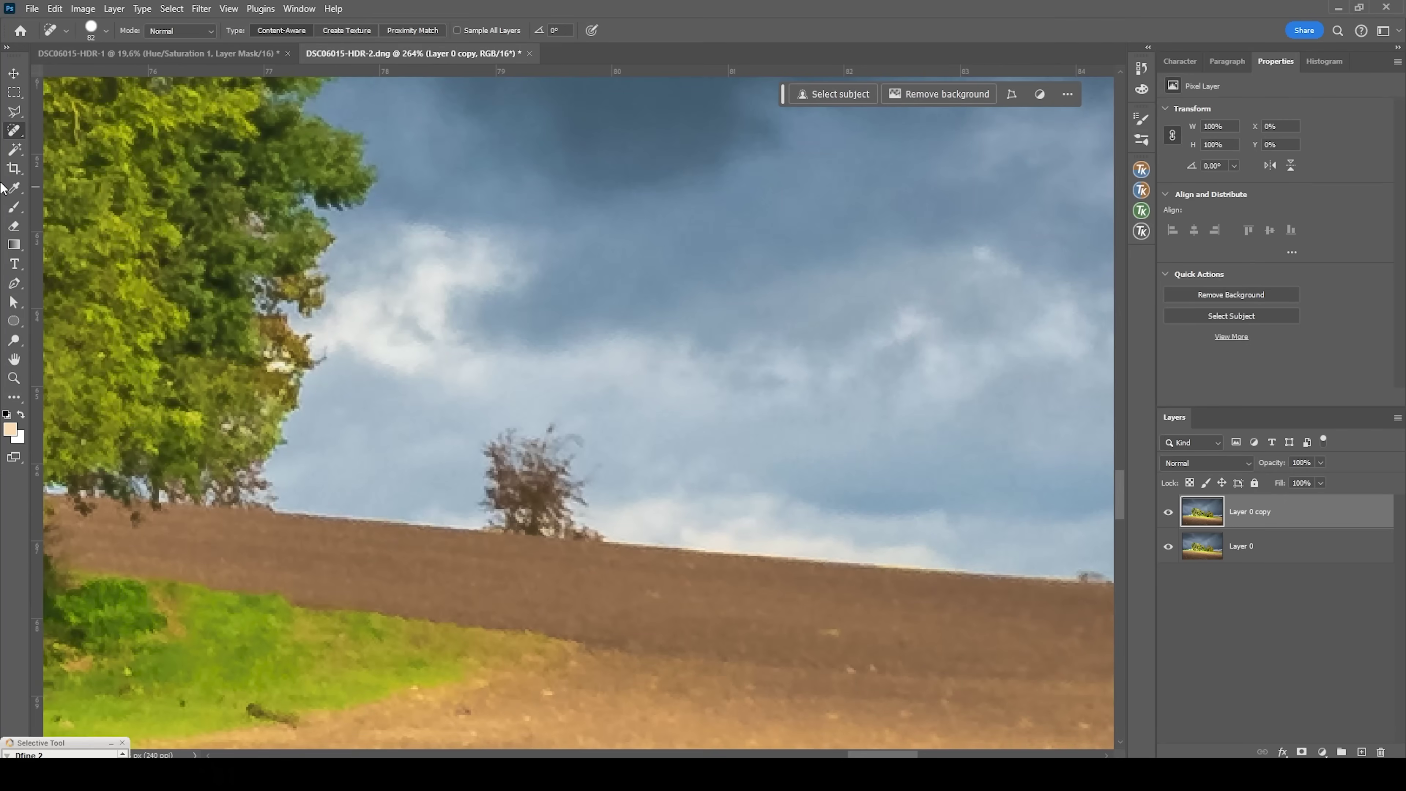
right_click(14, 130)
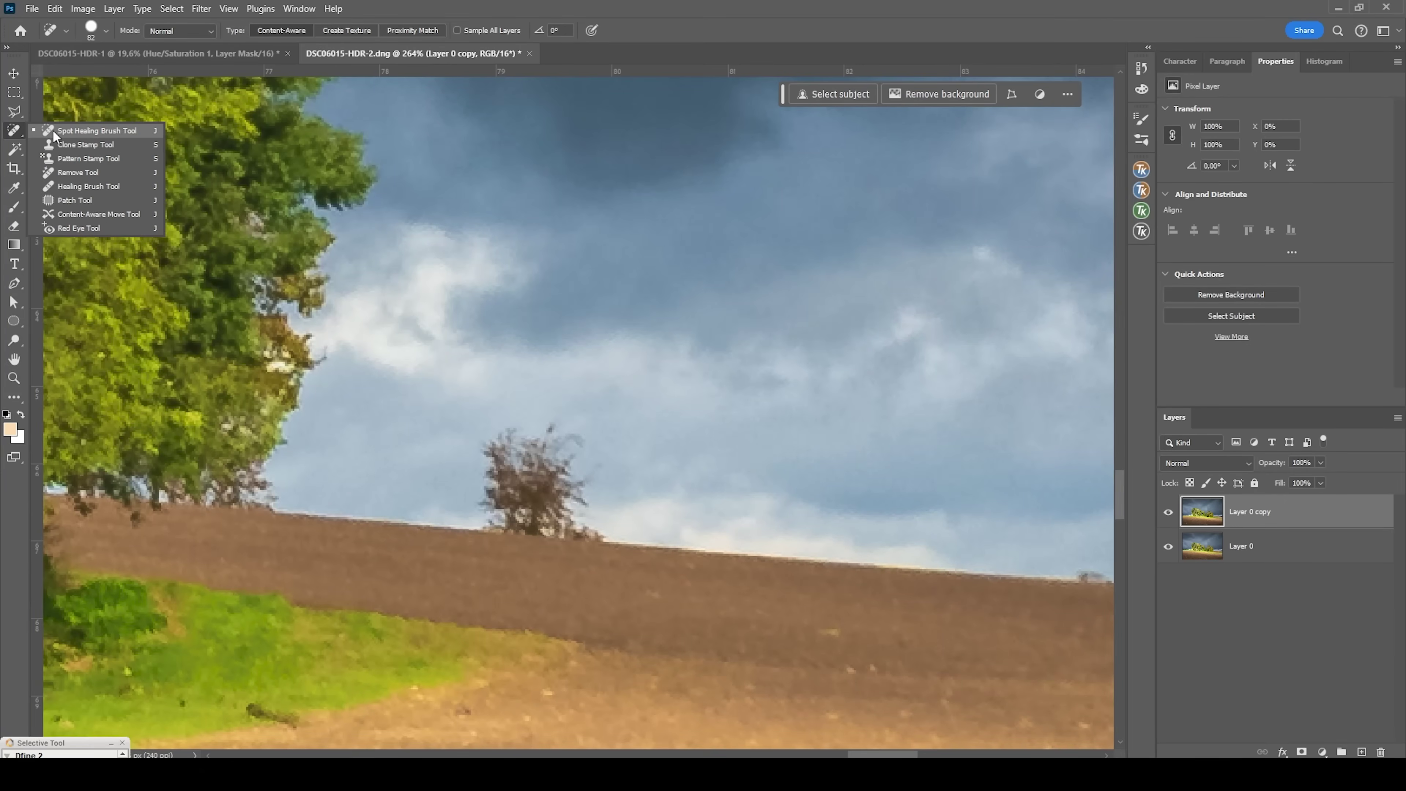
click(88, 144)
scroll(565, 466, up, 3)
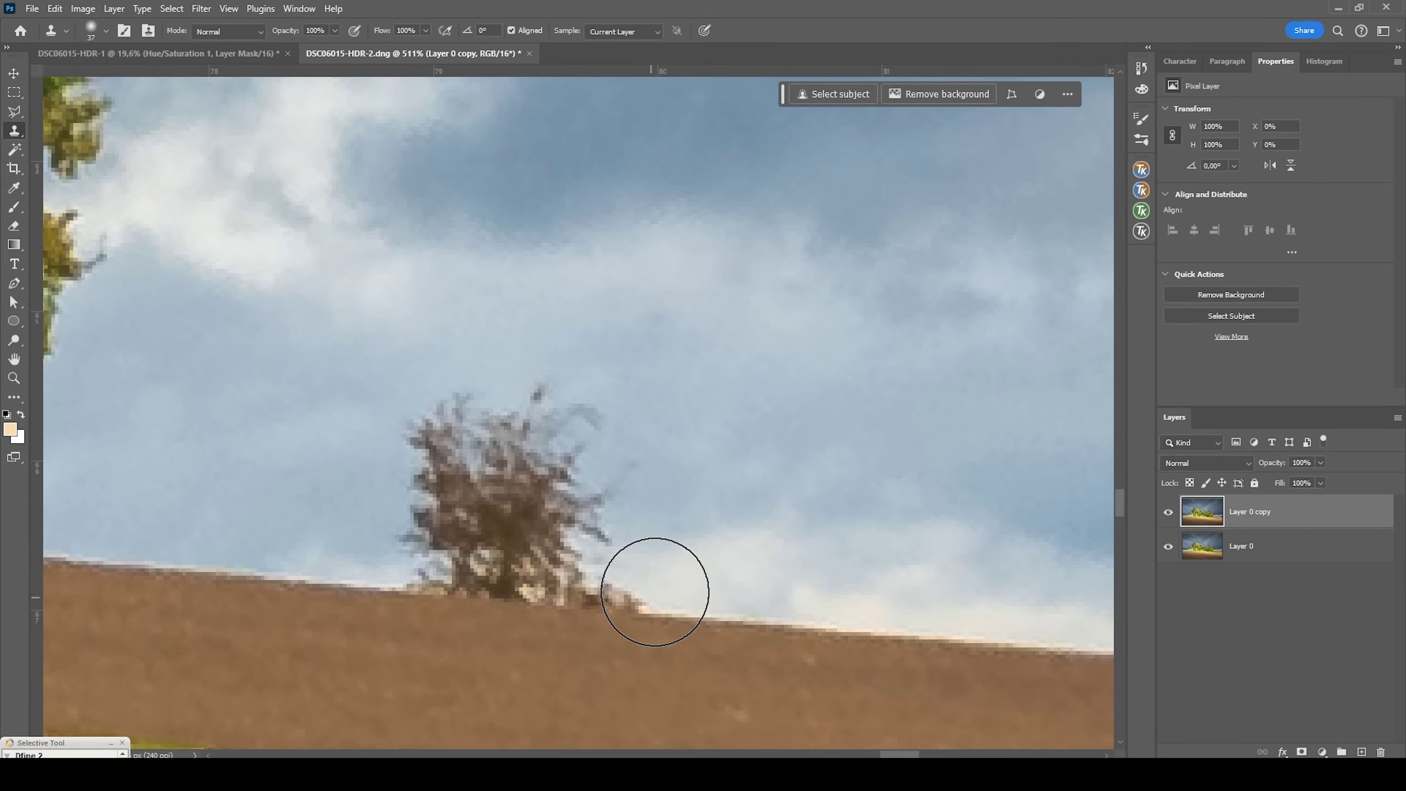
alt+right_click(633, 590)
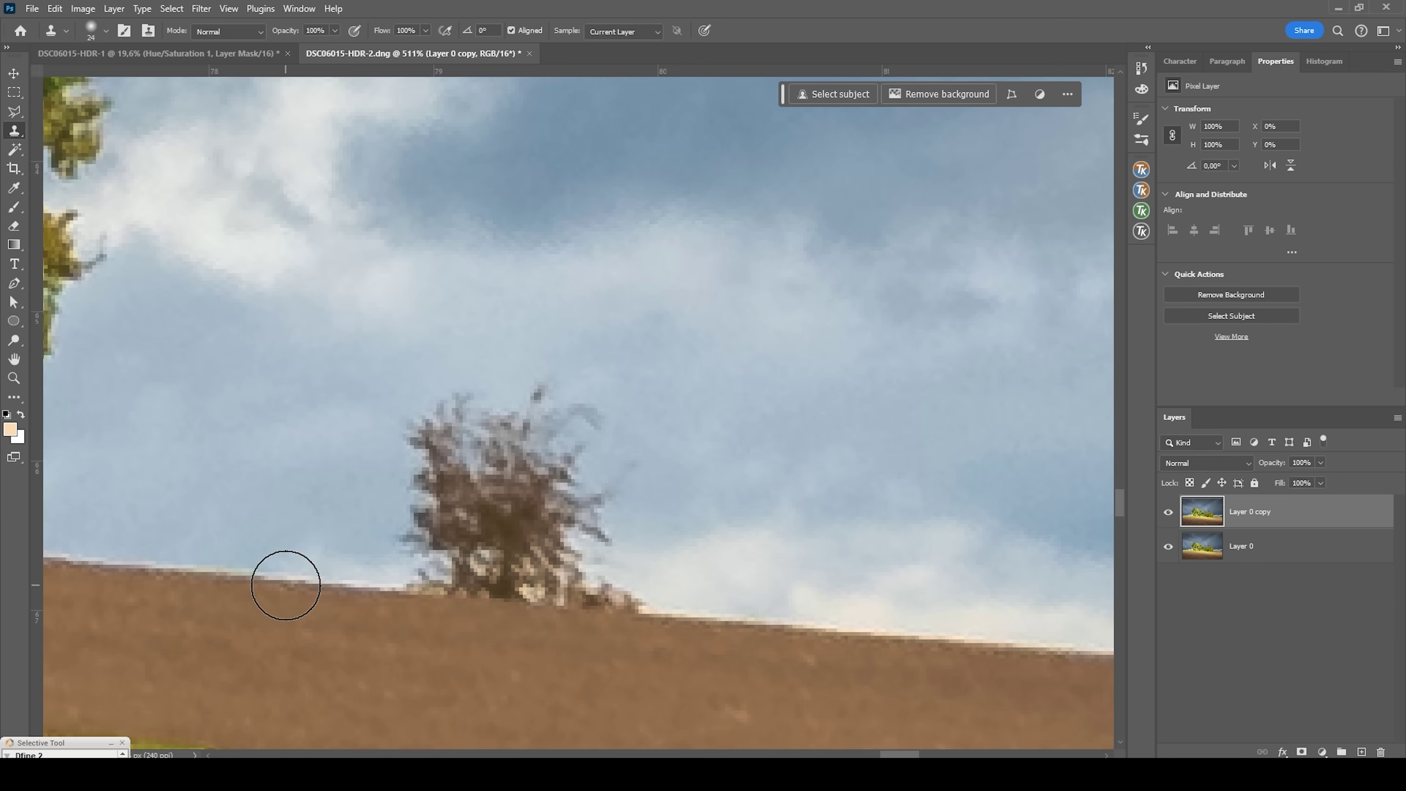
Sample the sky and hill edge, then clone out the first small horizon tree
alt+click(315, 584)
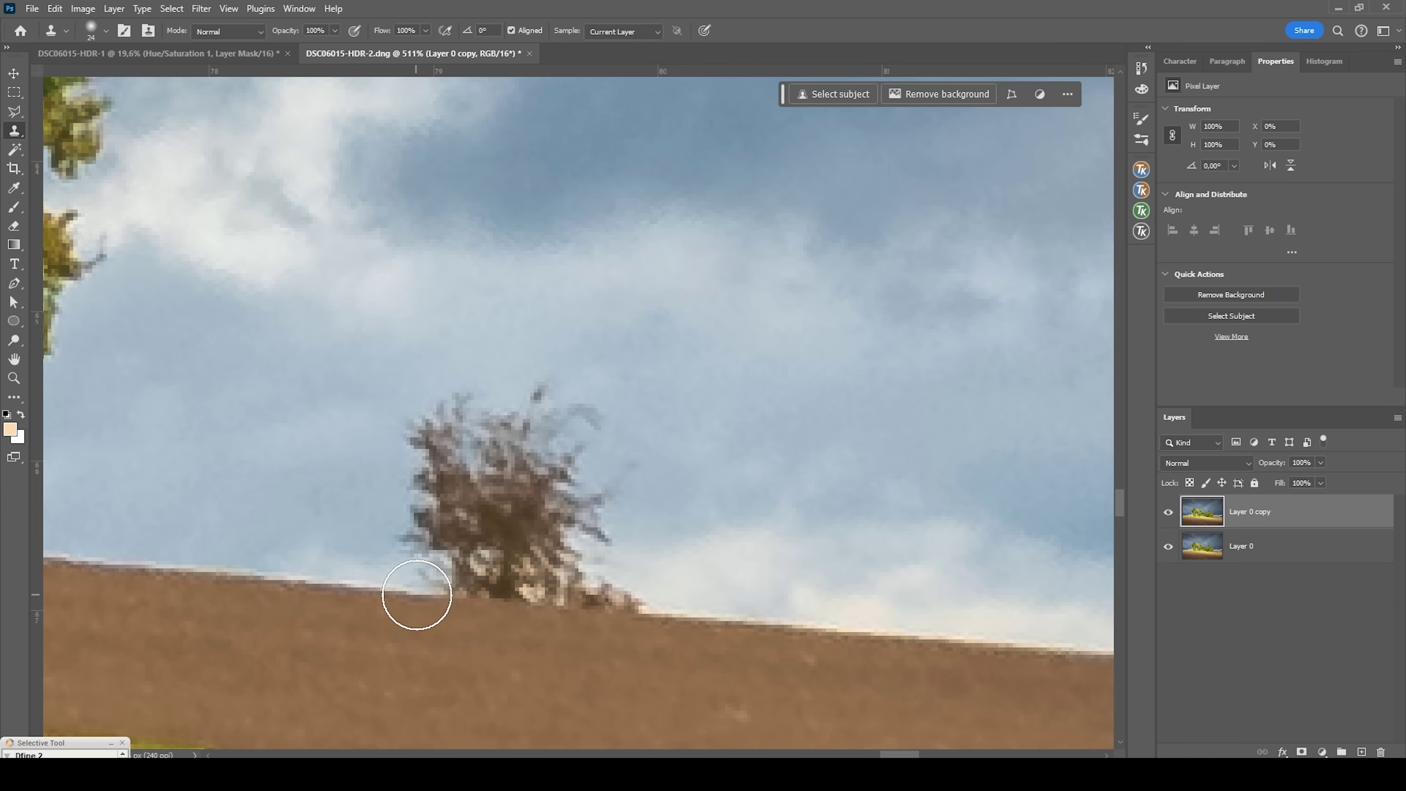
click(440, 596)
mouse_move(440, 595)
mouse_down()
mouse_move(628, 616)
mouse_move(621, 593)
mouse_move(454, 541)
mouse_move(521, 431)
mouse_move(609, 487)
mouse_up()
scroll(609, 488, down, 5)
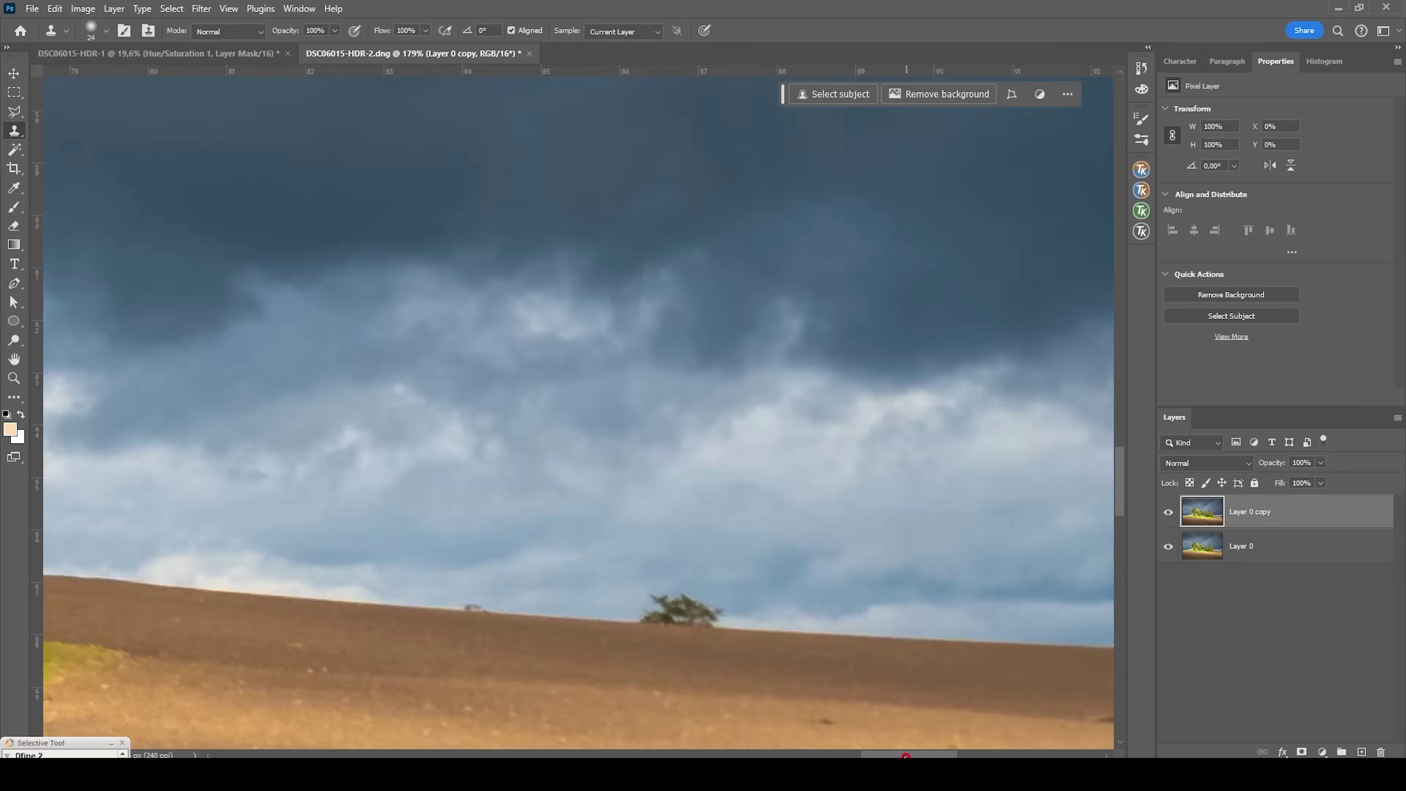
scroll(816, 603, up, 4)
Resample beside the second tree, paint it out, and finish erasing along the hill edge
alt+click(816, 609)
mouse_move(816, 609)
mouse_down()
mouse_move(870, 562)
mouse_move(958, 601)
mouse_up()
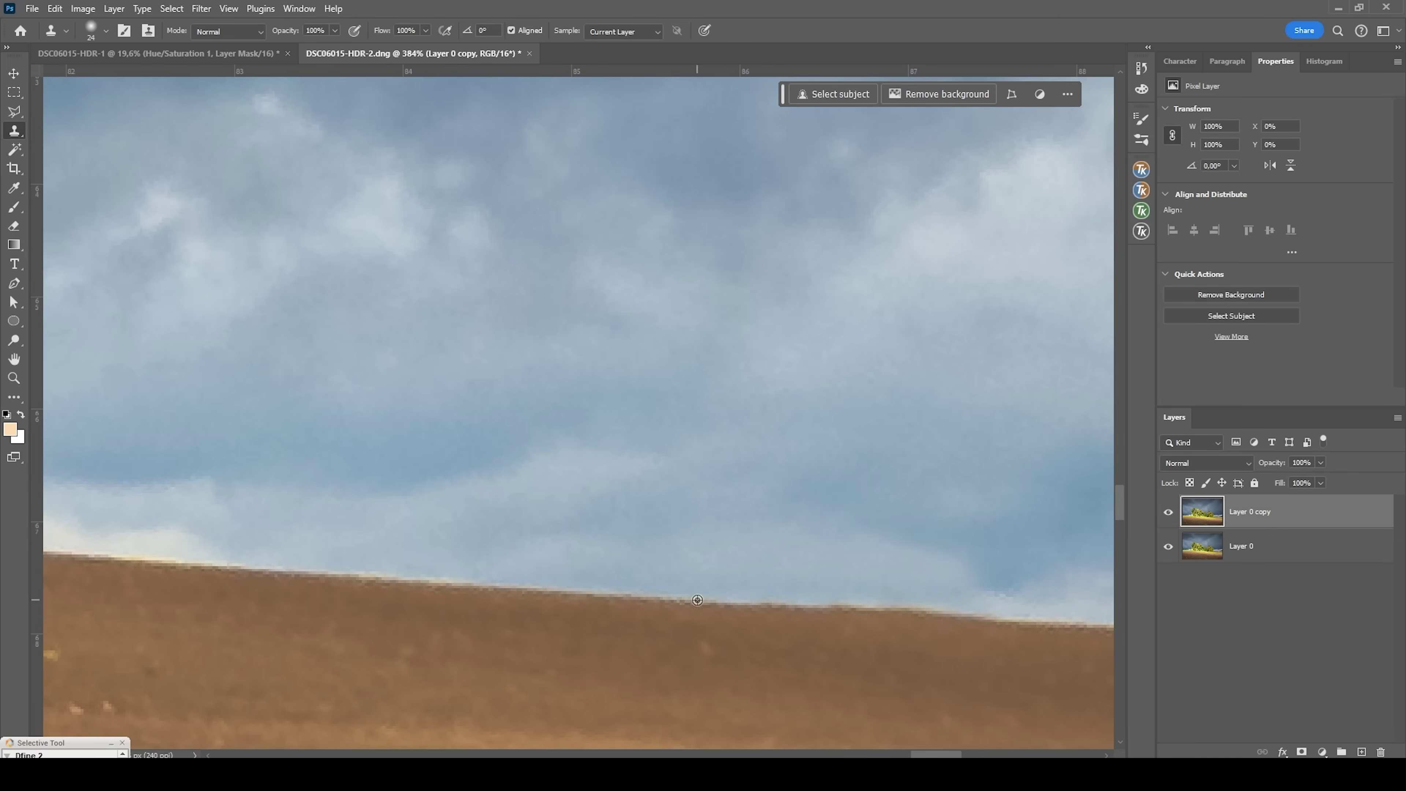
scroll(941, 598, down, 3)
scroll(471, 565, up, 4)
mouse_move(470, 565)
mouse_down()
mouse_move(658, 564)
mouse_move(571, 509)
mouse_move(521, 433)
mouse_move(631, 399)
mouse_up()
scroll(708, 536, down, 5)
scroll(708, 536, up, 5)
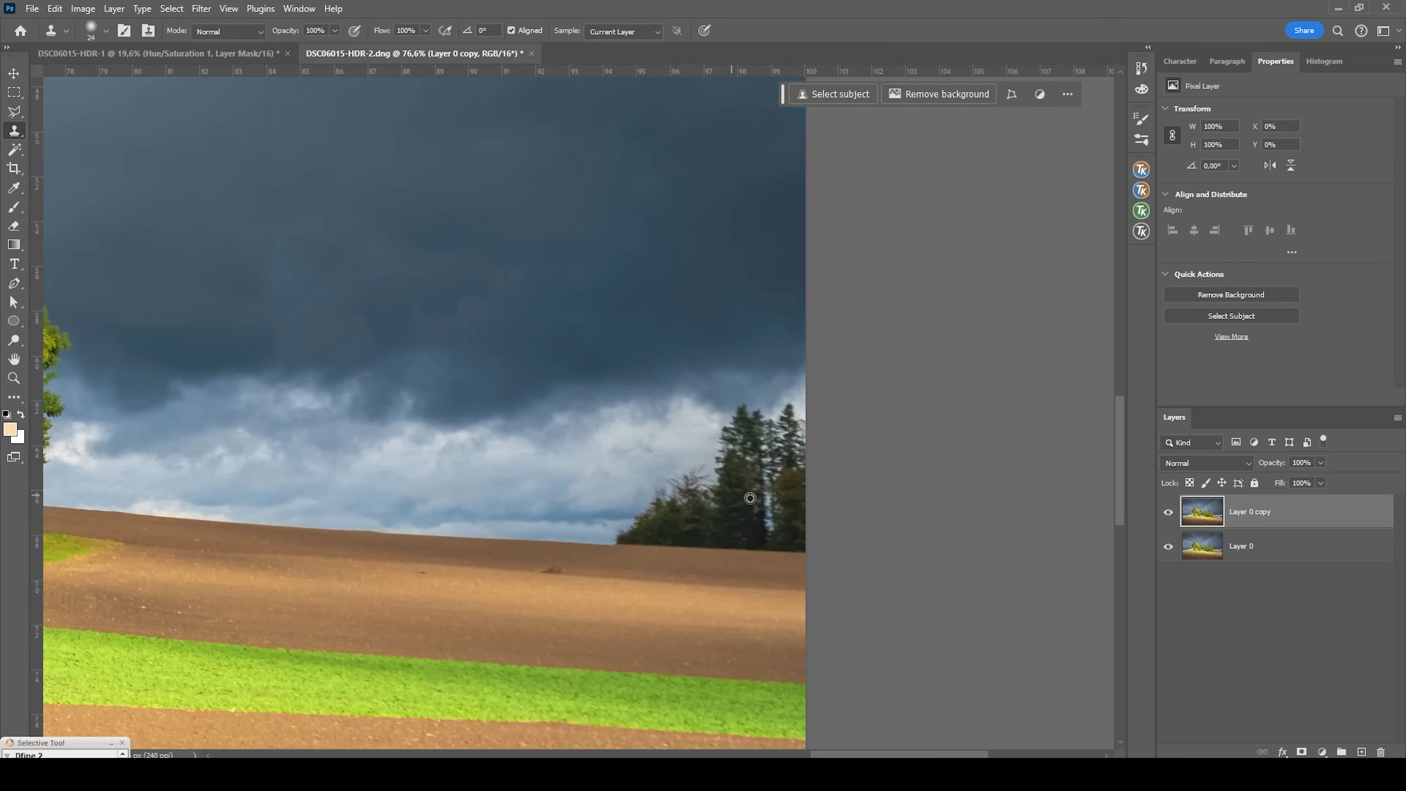
scroll(744, 505, up, 1)
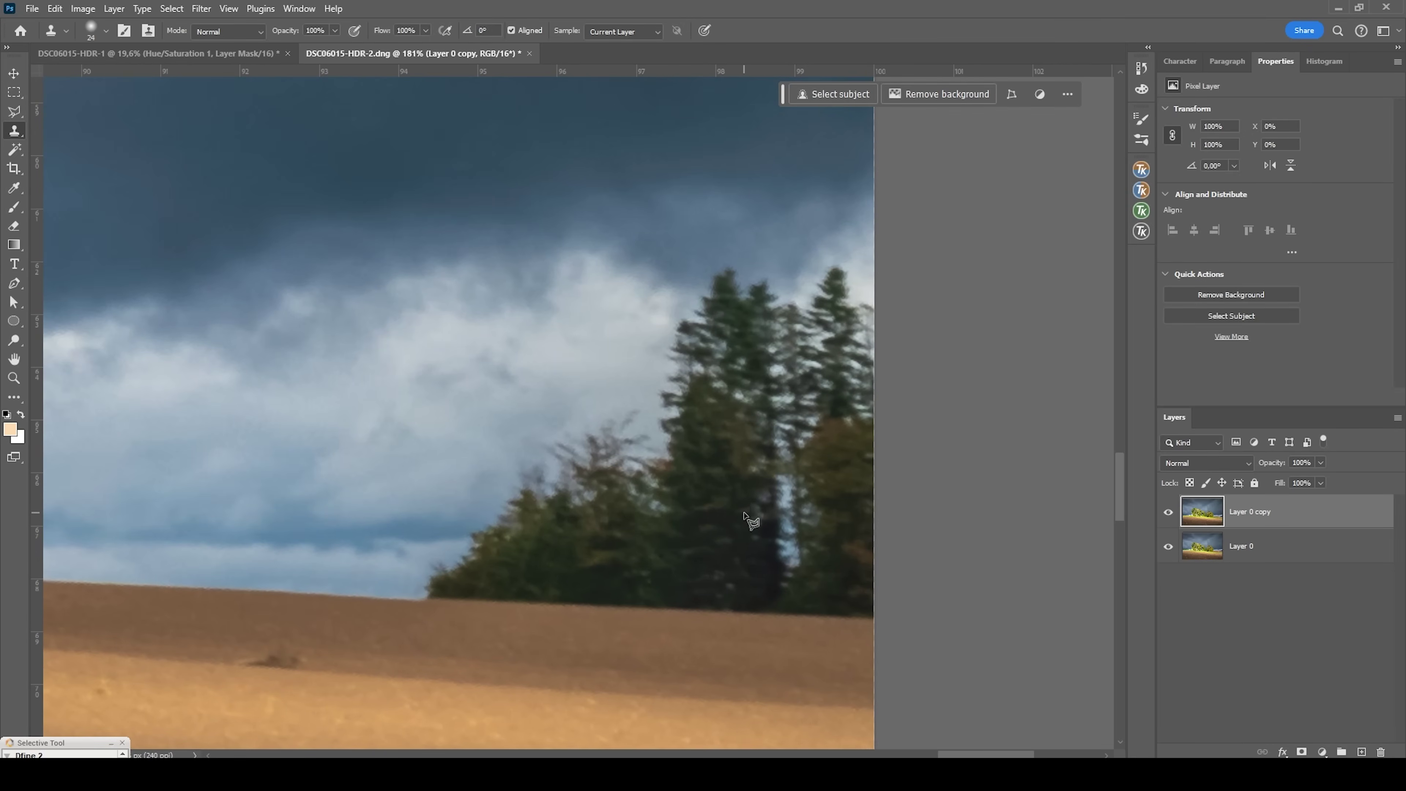
Trace a Polygonal Lasso selection around the right-edge tree line
key(l)
click(874, 625)
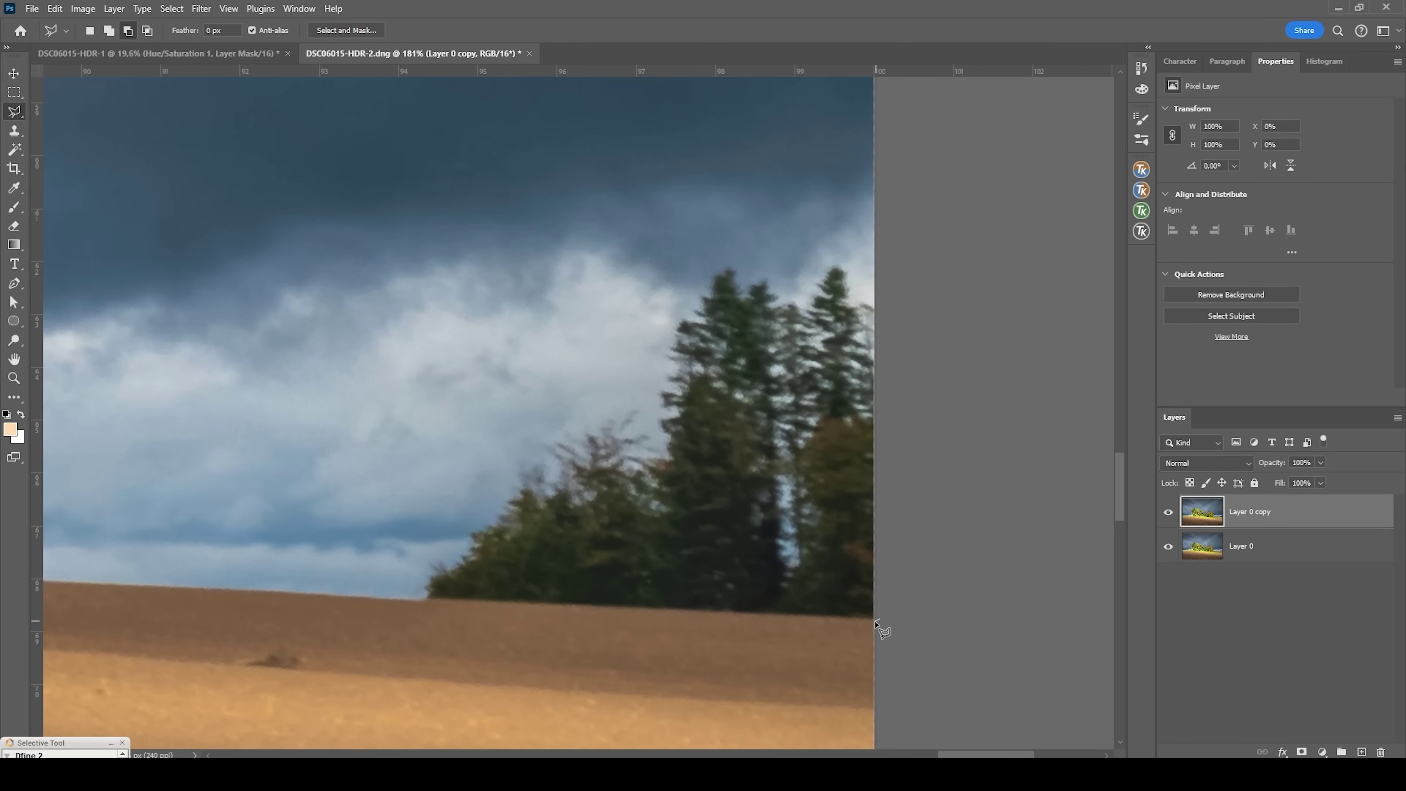
click(875, 621)
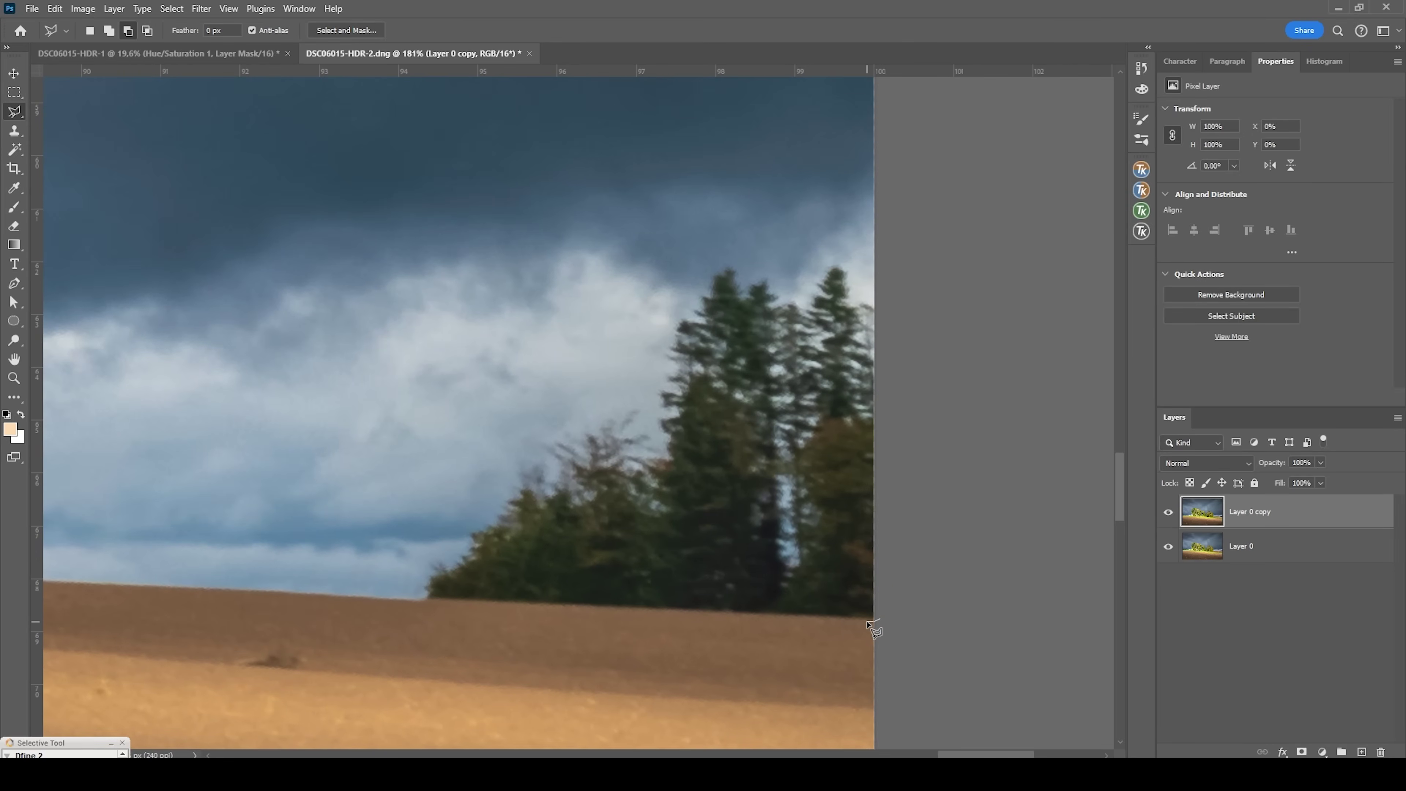
click(723, 609)
click(413, 600)
click(425, 556)
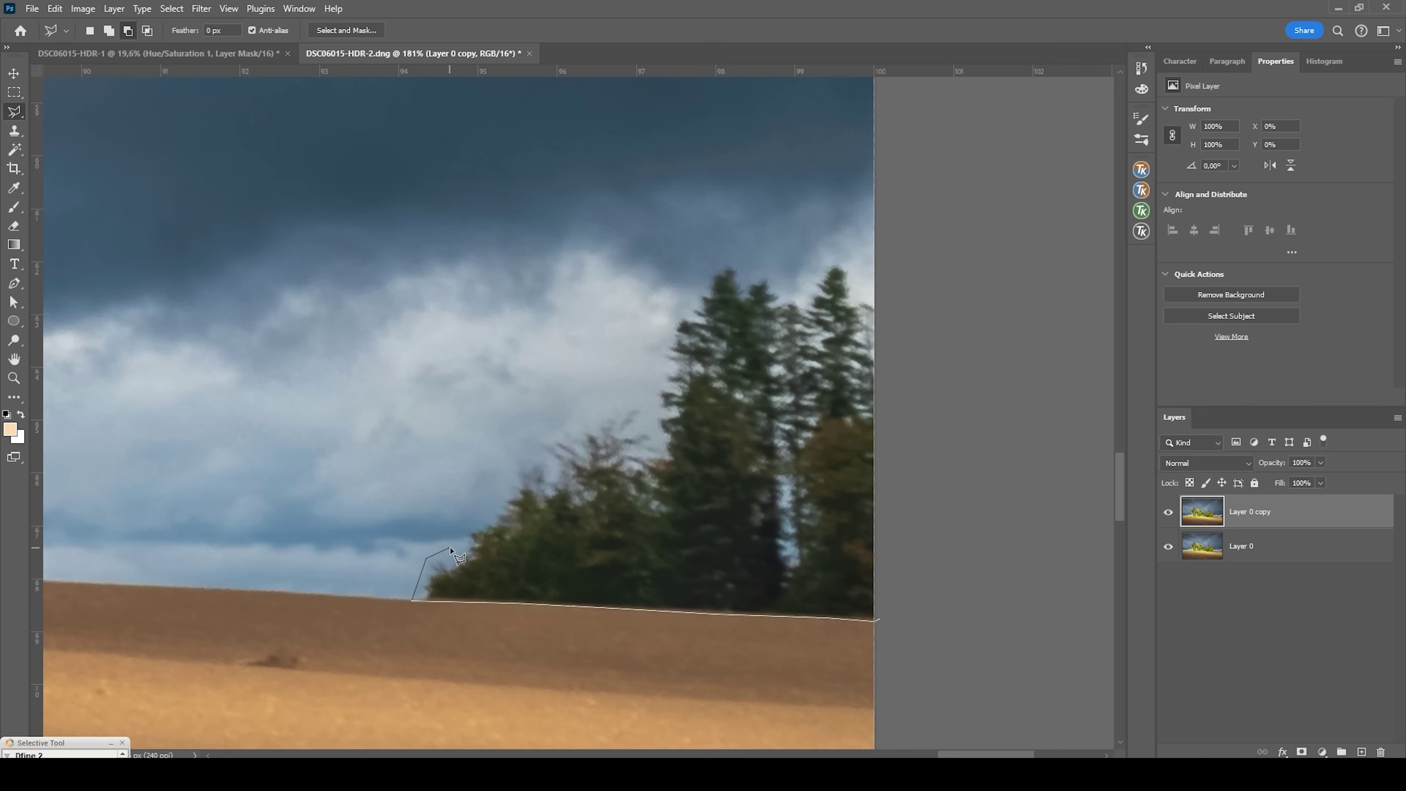
click(668, 346)
click(810, 299)
click(881, 616)
scroll(886, 582, down, 3)
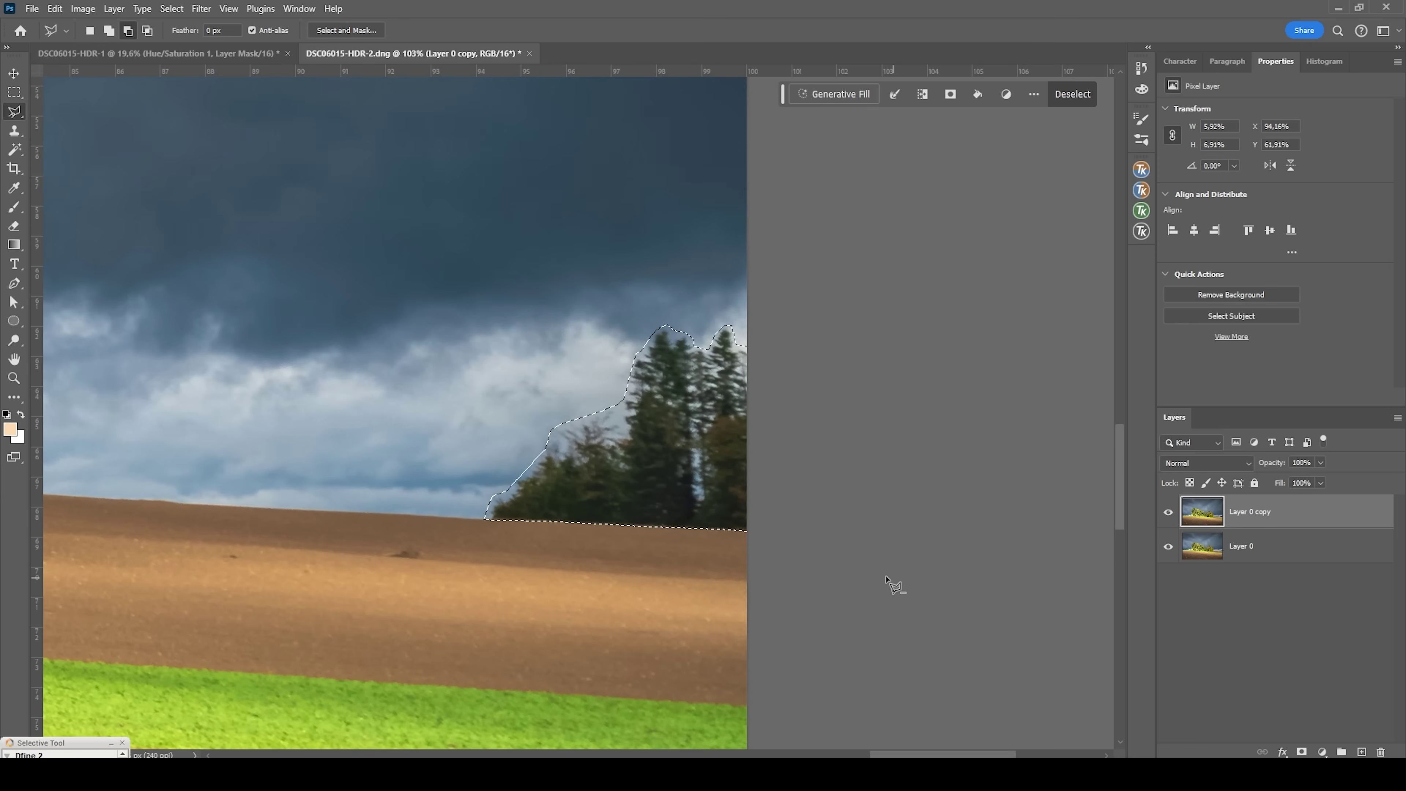
scroll(774, 437, left, 1)
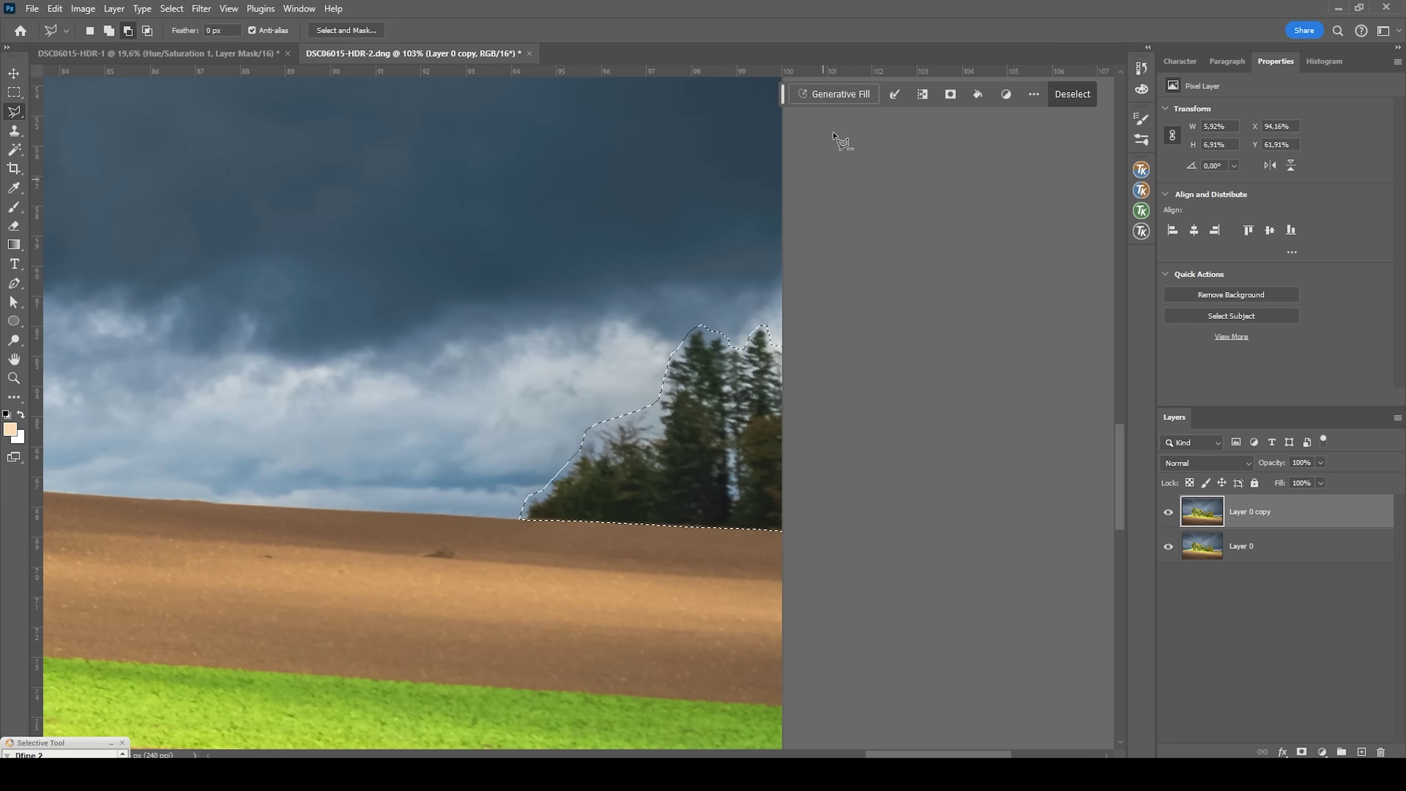
Replace the selected trees with Generative Fill sky and merge it with Layer 0 copy
click(842, 97)
click(1108, 98)
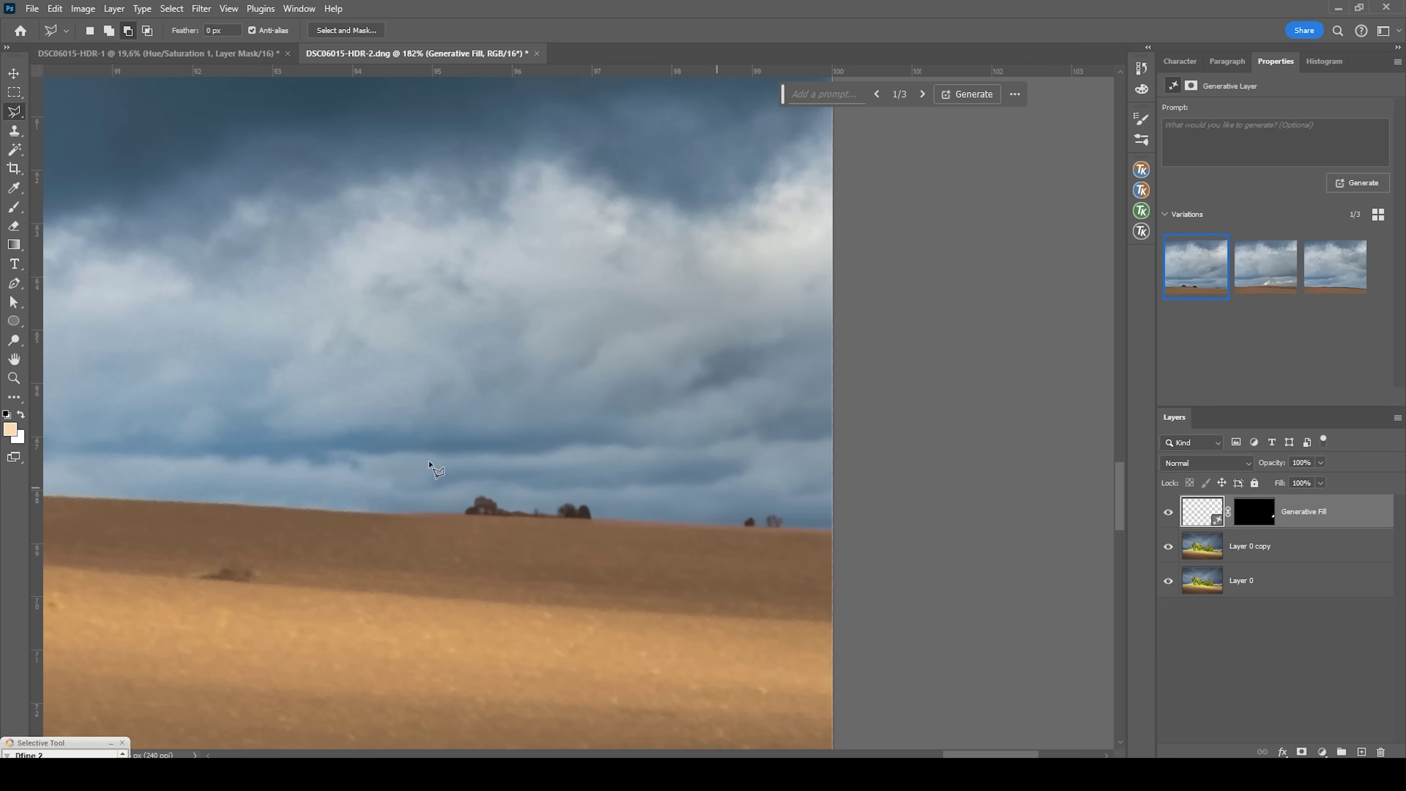
shift+click(1246, 557)
key(ctrl+e)
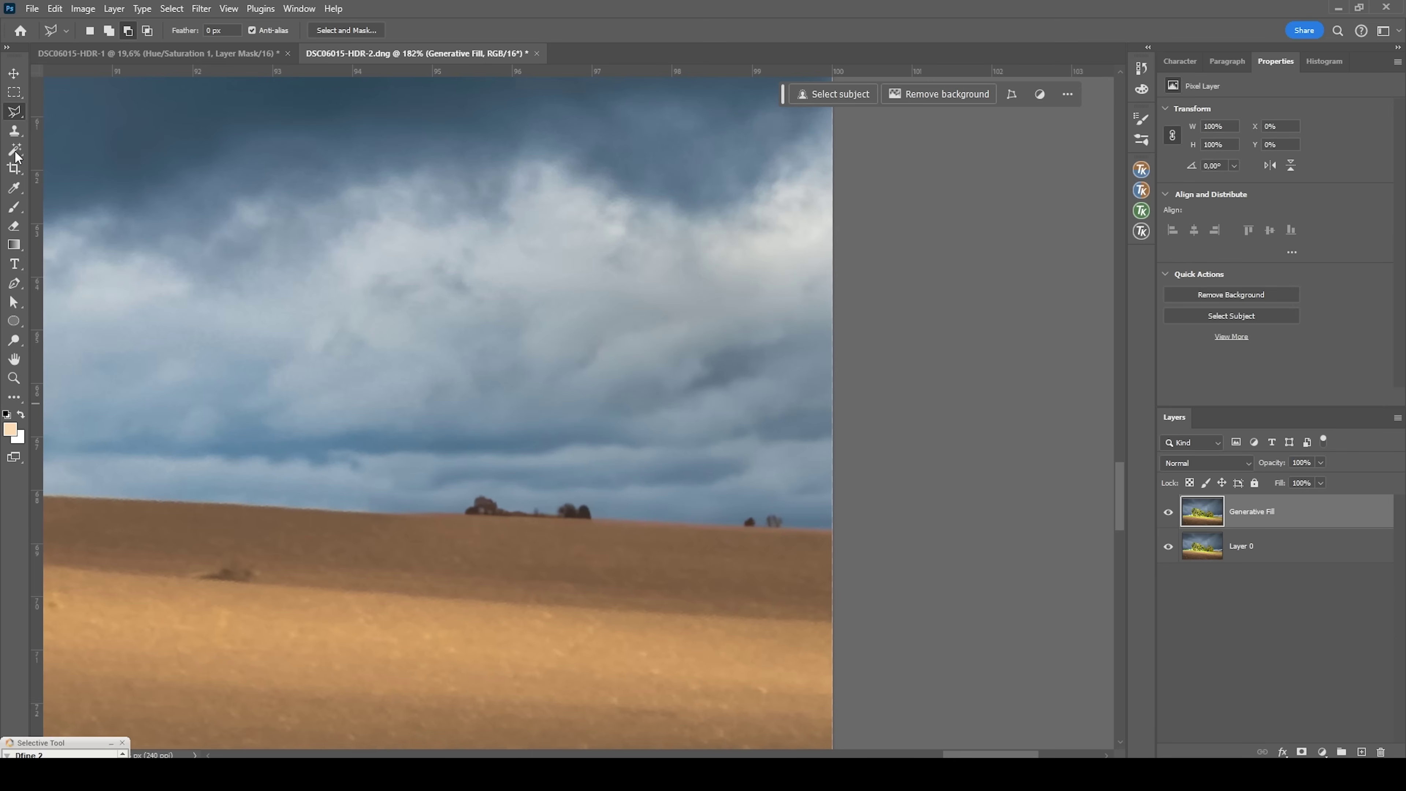
Clone out the leftover horizon trees with a 32 px Clone Stamp brush
click(13, 131)
scroll(348, 422, up, 2)
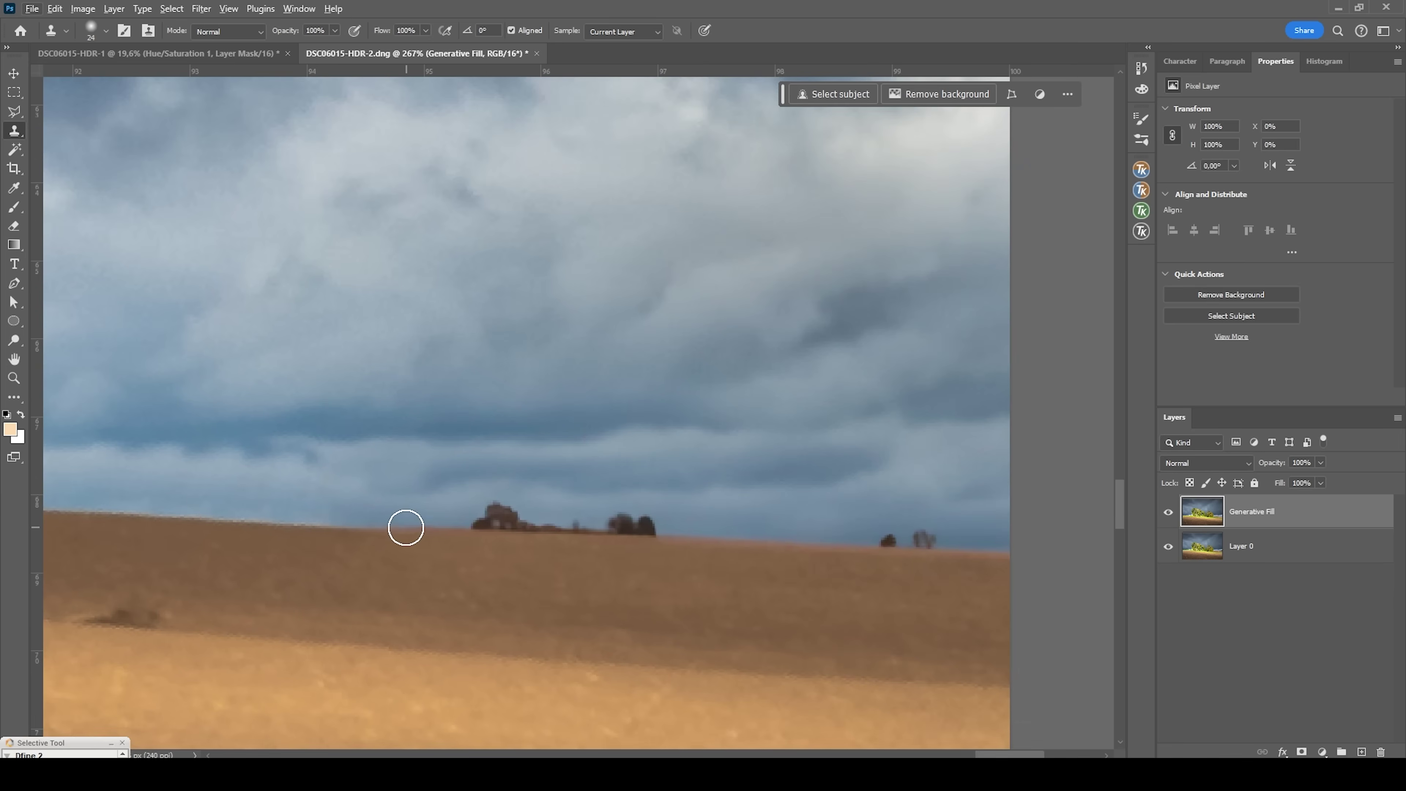
key(bracketright)
drag(465, 527, 891, 540)
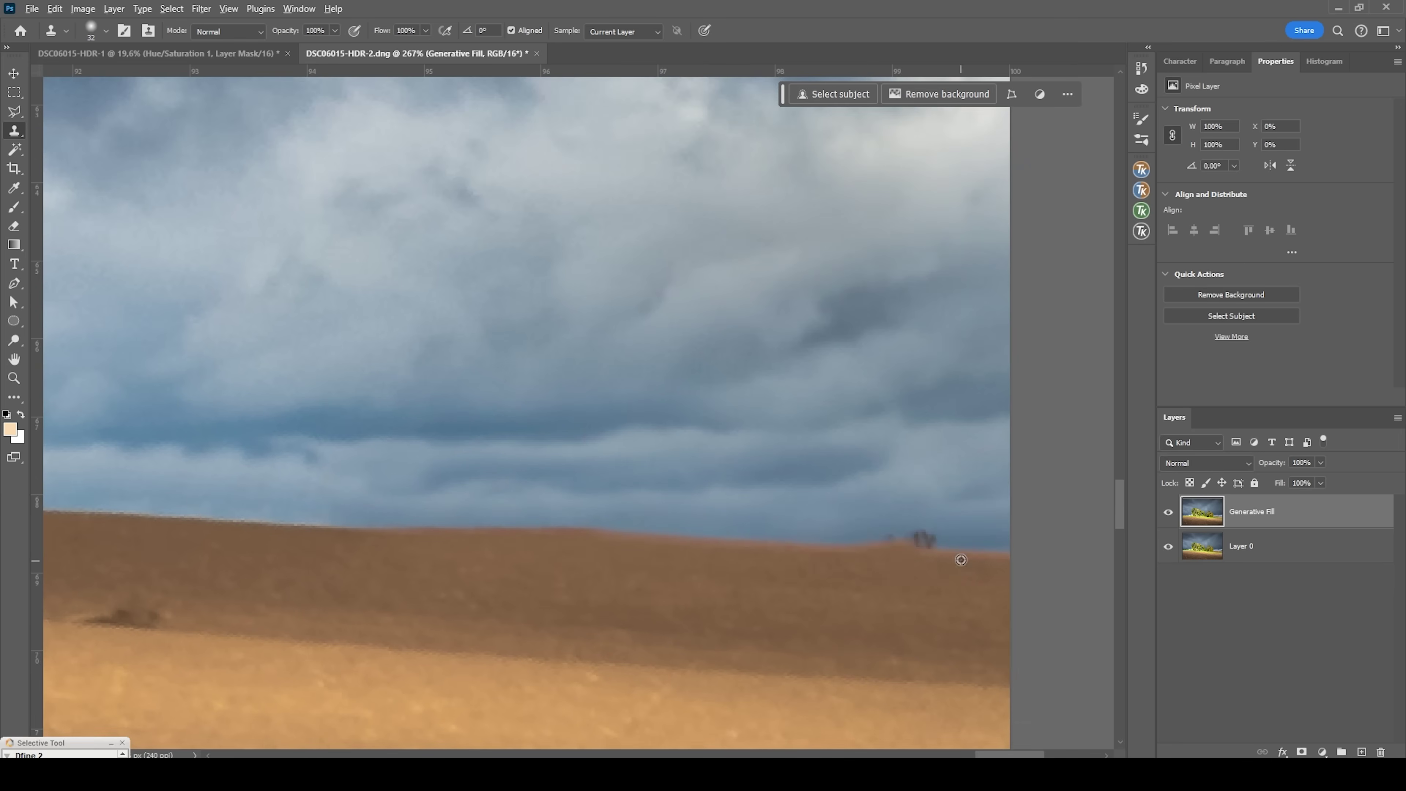
scroll(962, 560, down, 10)
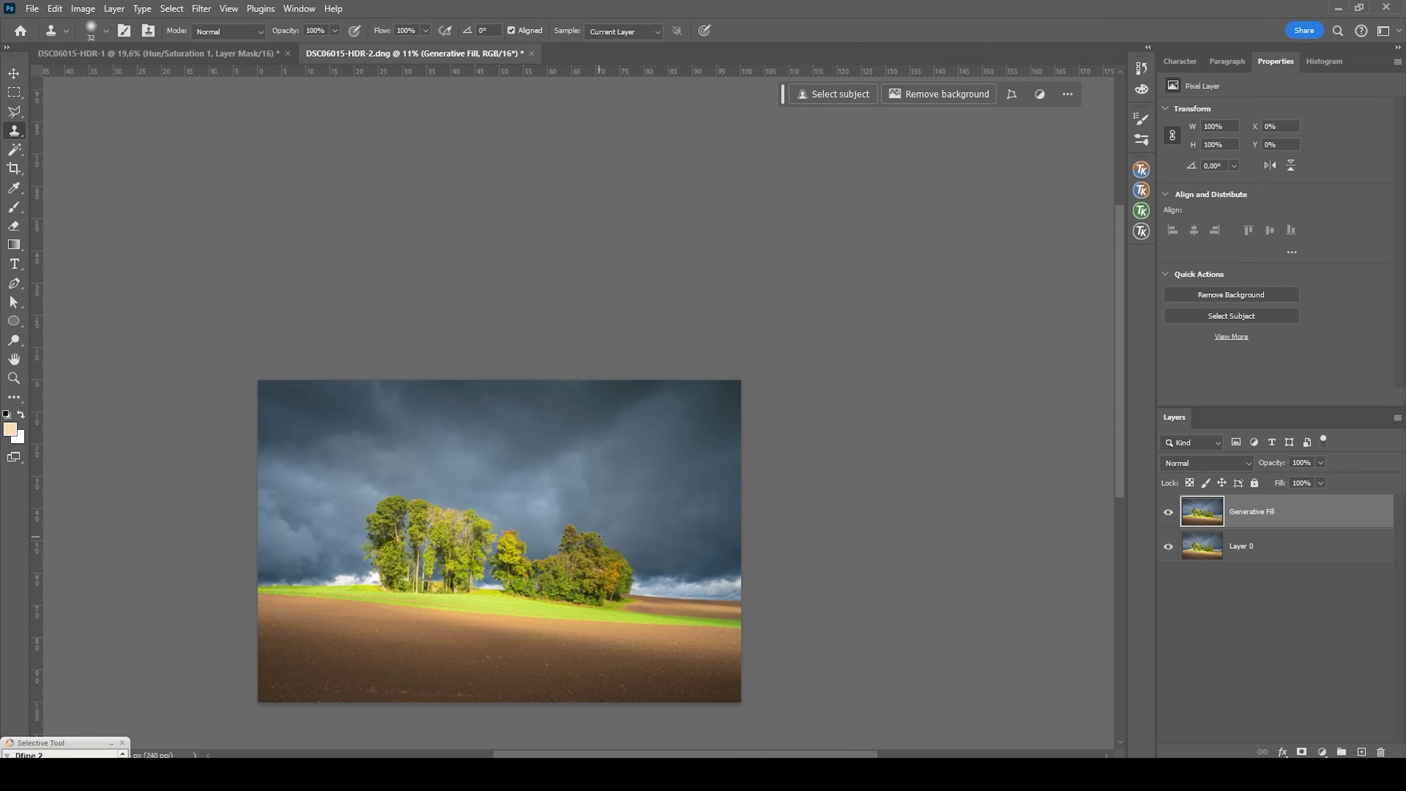